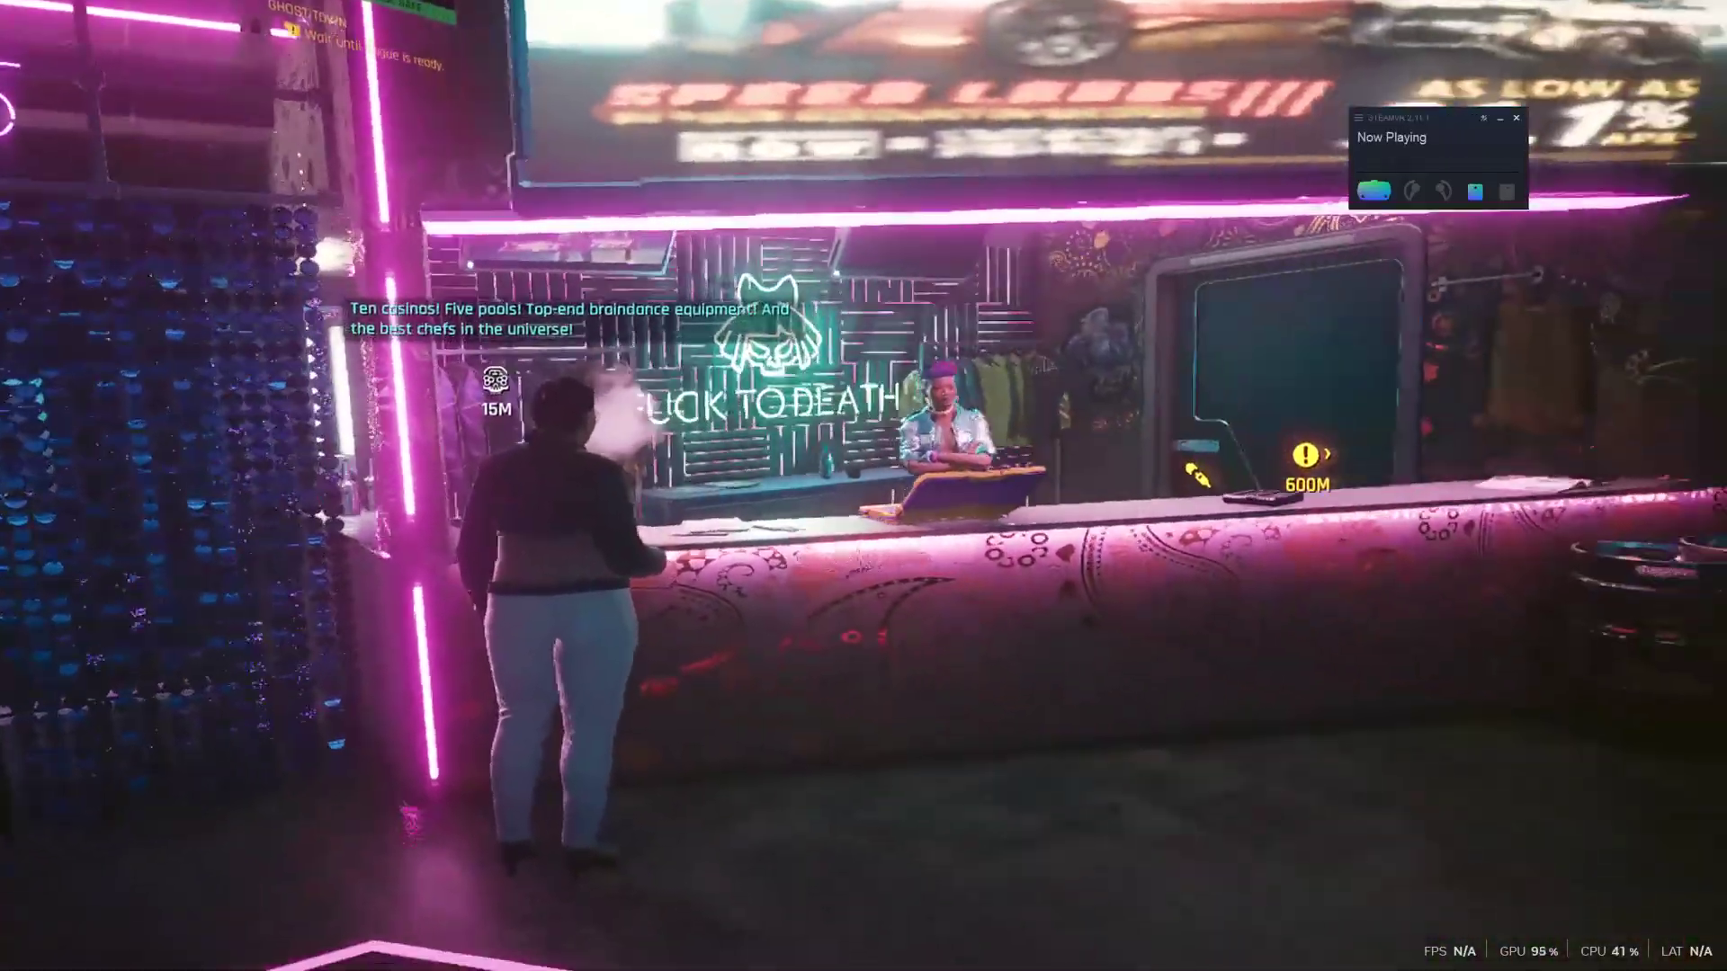
{"action": "key", "text": "w"}
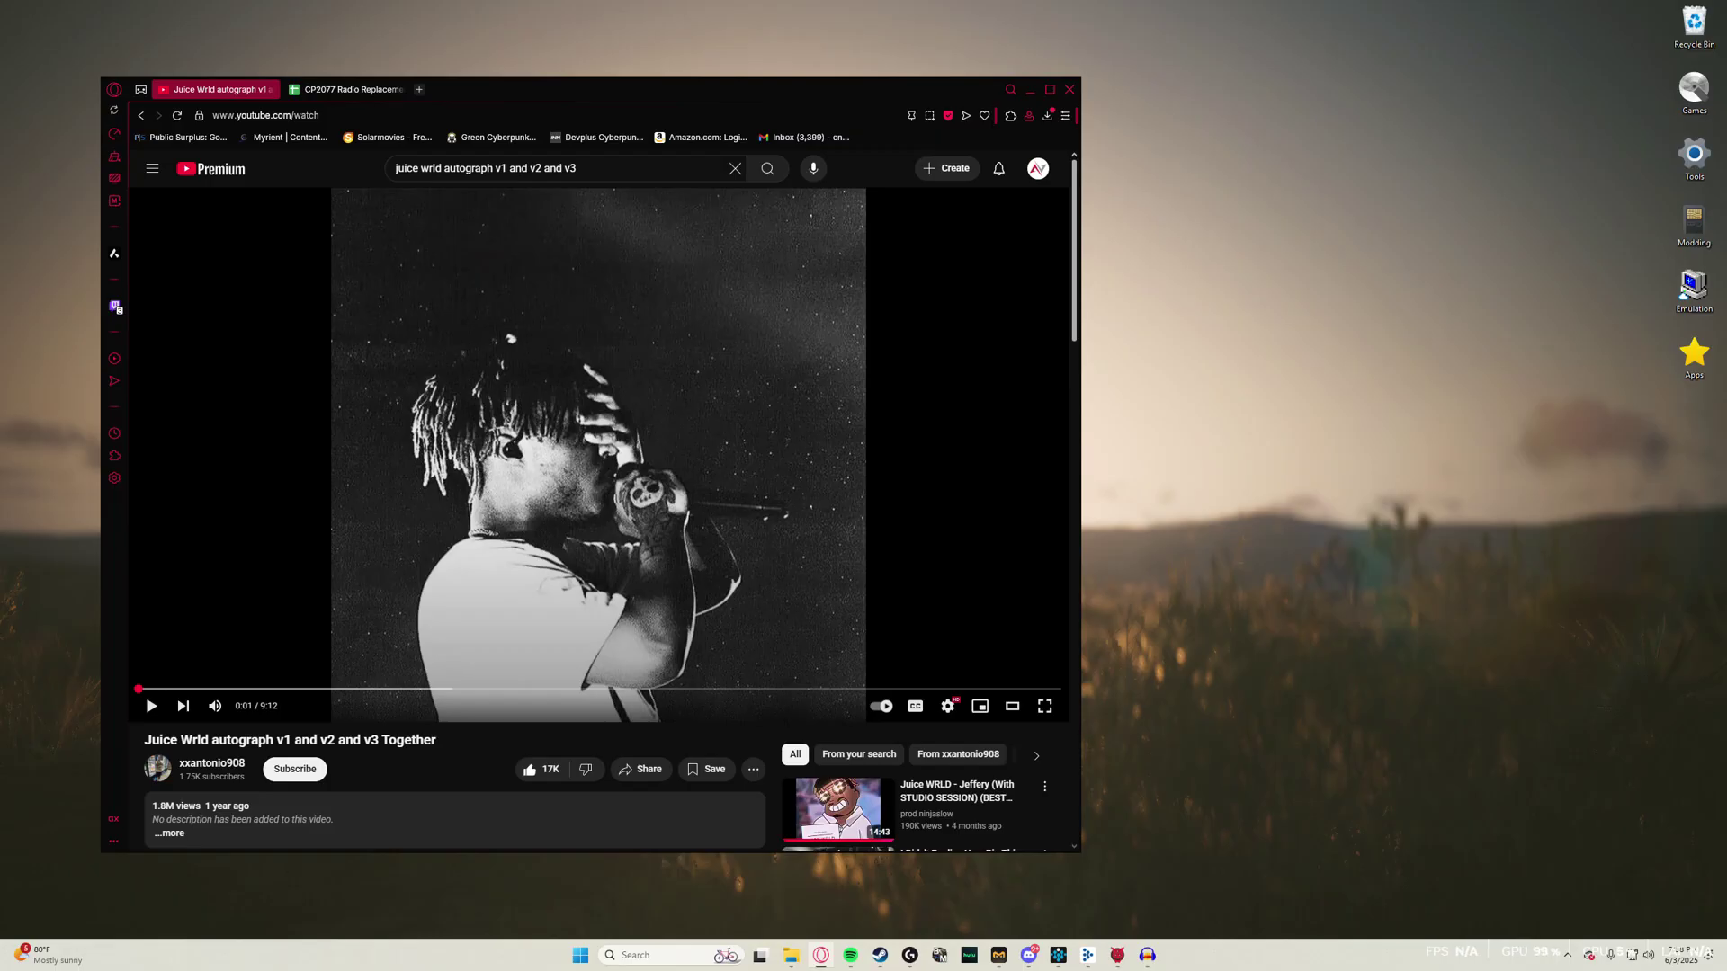
- Load the Juice Wrld autograph song from the Modding folder's "cyberpunk custom songs mp3" subfolder into Audacity
{"action": "mouse_move", "coordinate": [1147, 955]}
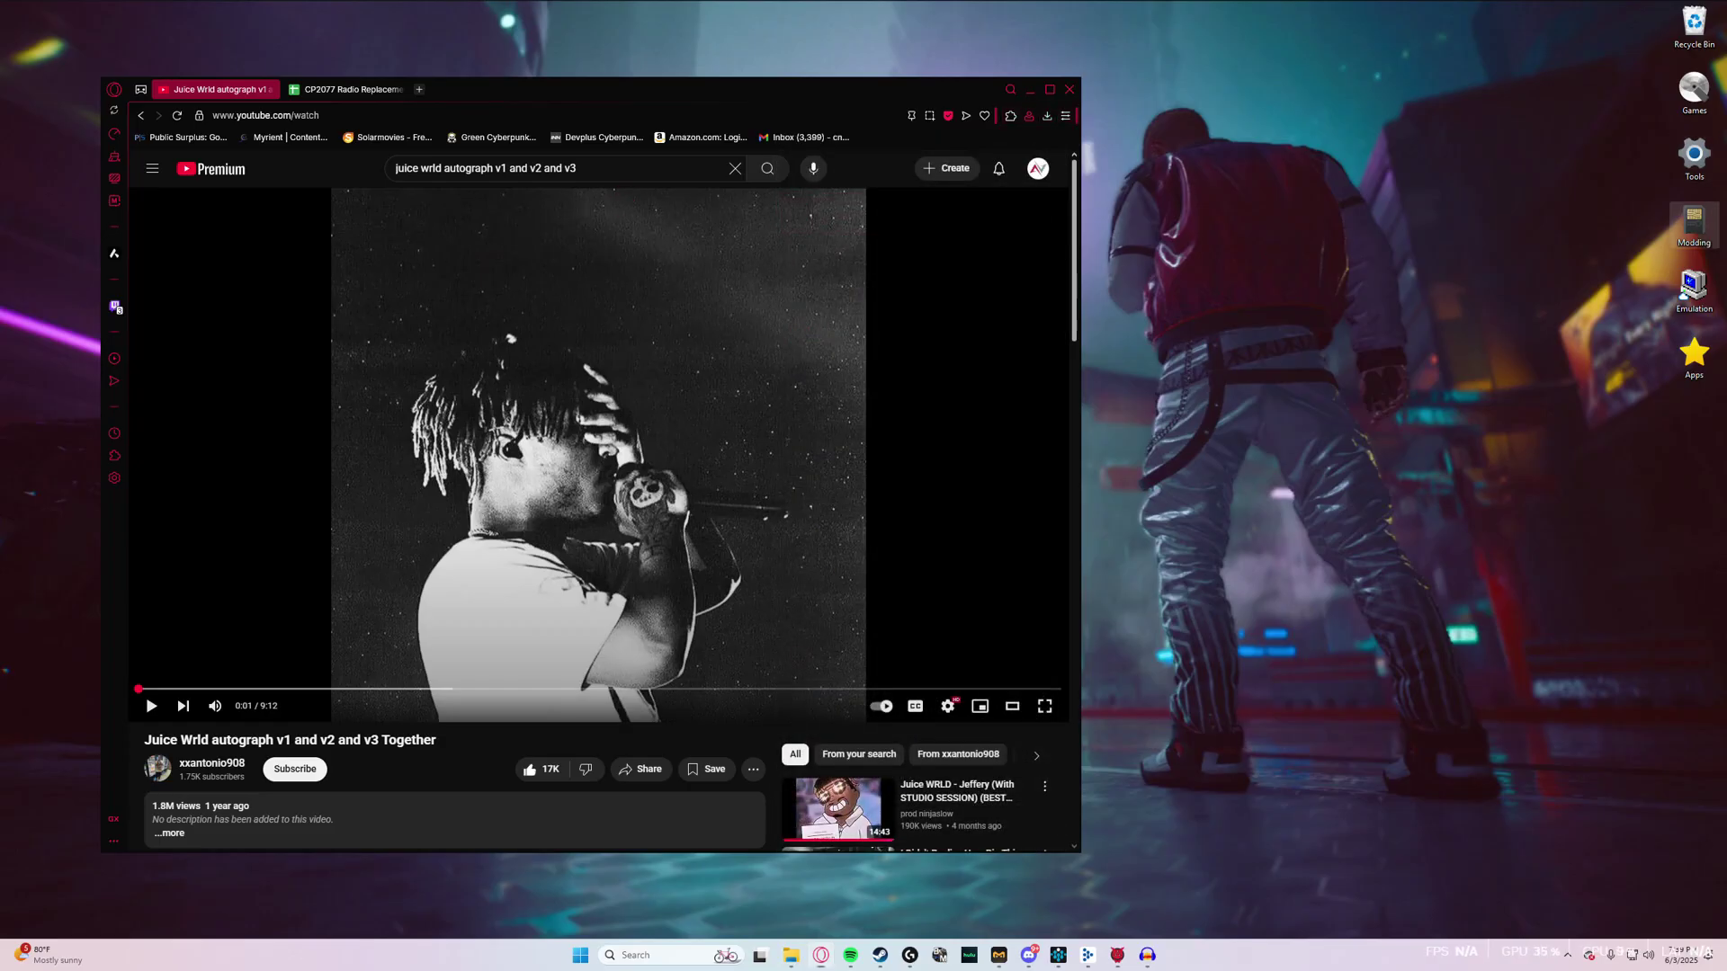
{"action": "double_click", "coordinate": [1693, 223]}
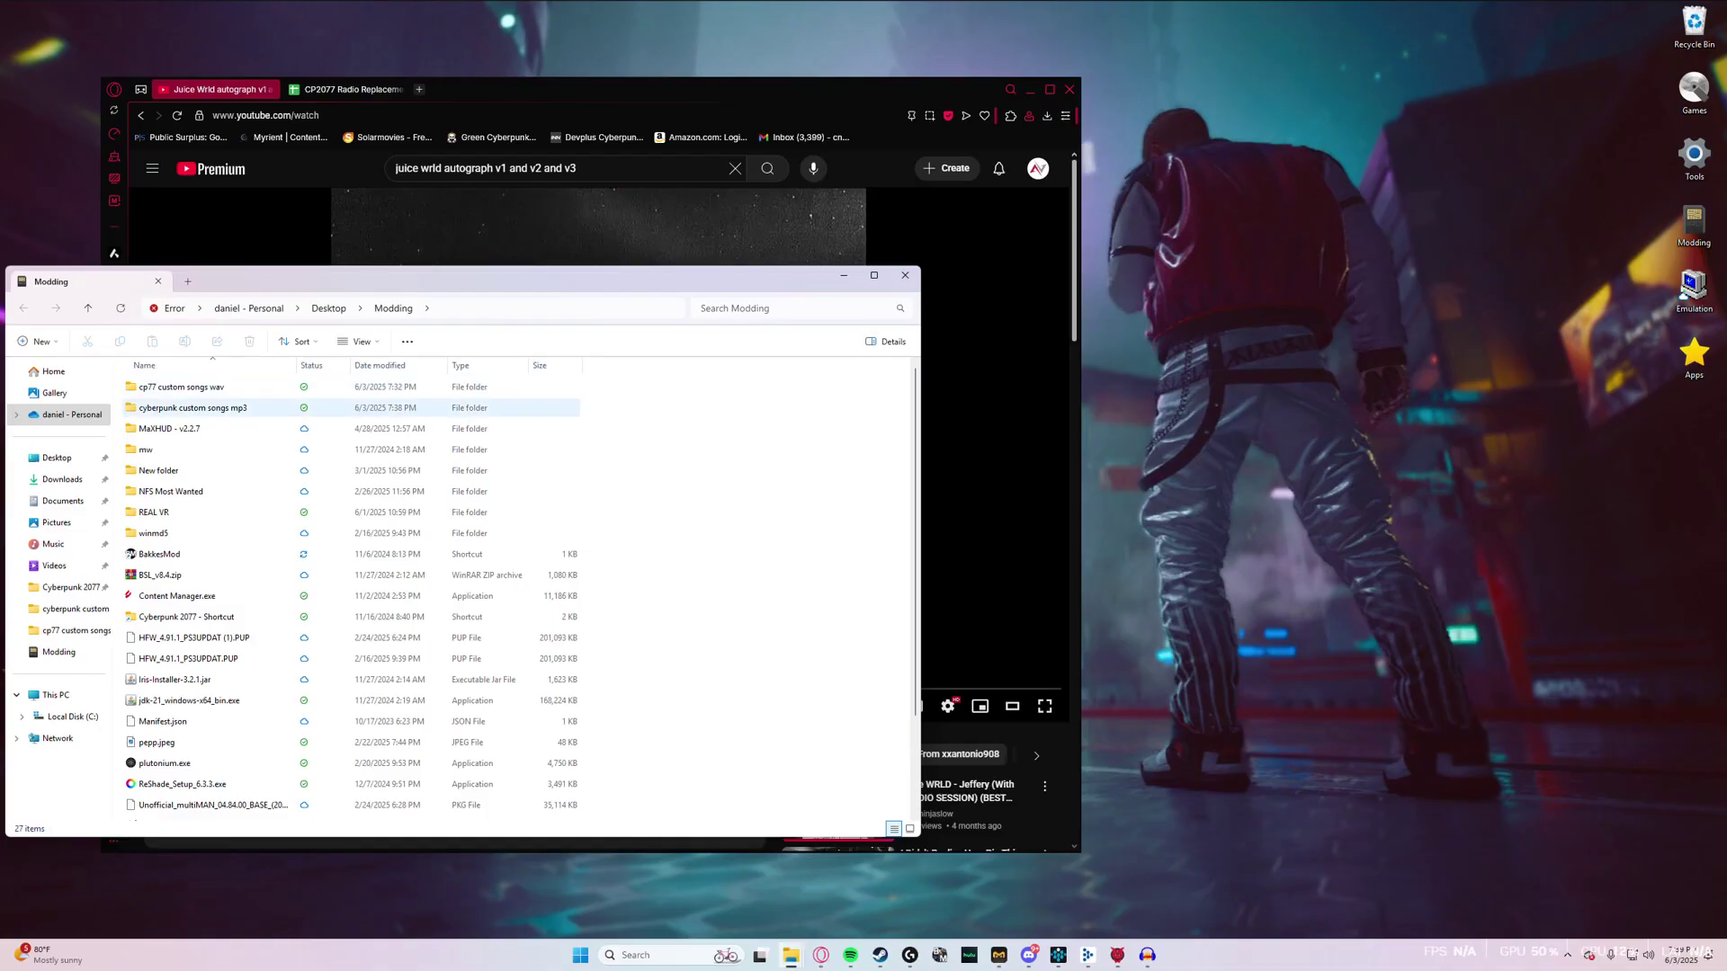
{"action": "double_click", "coordinate": [192, 408]}
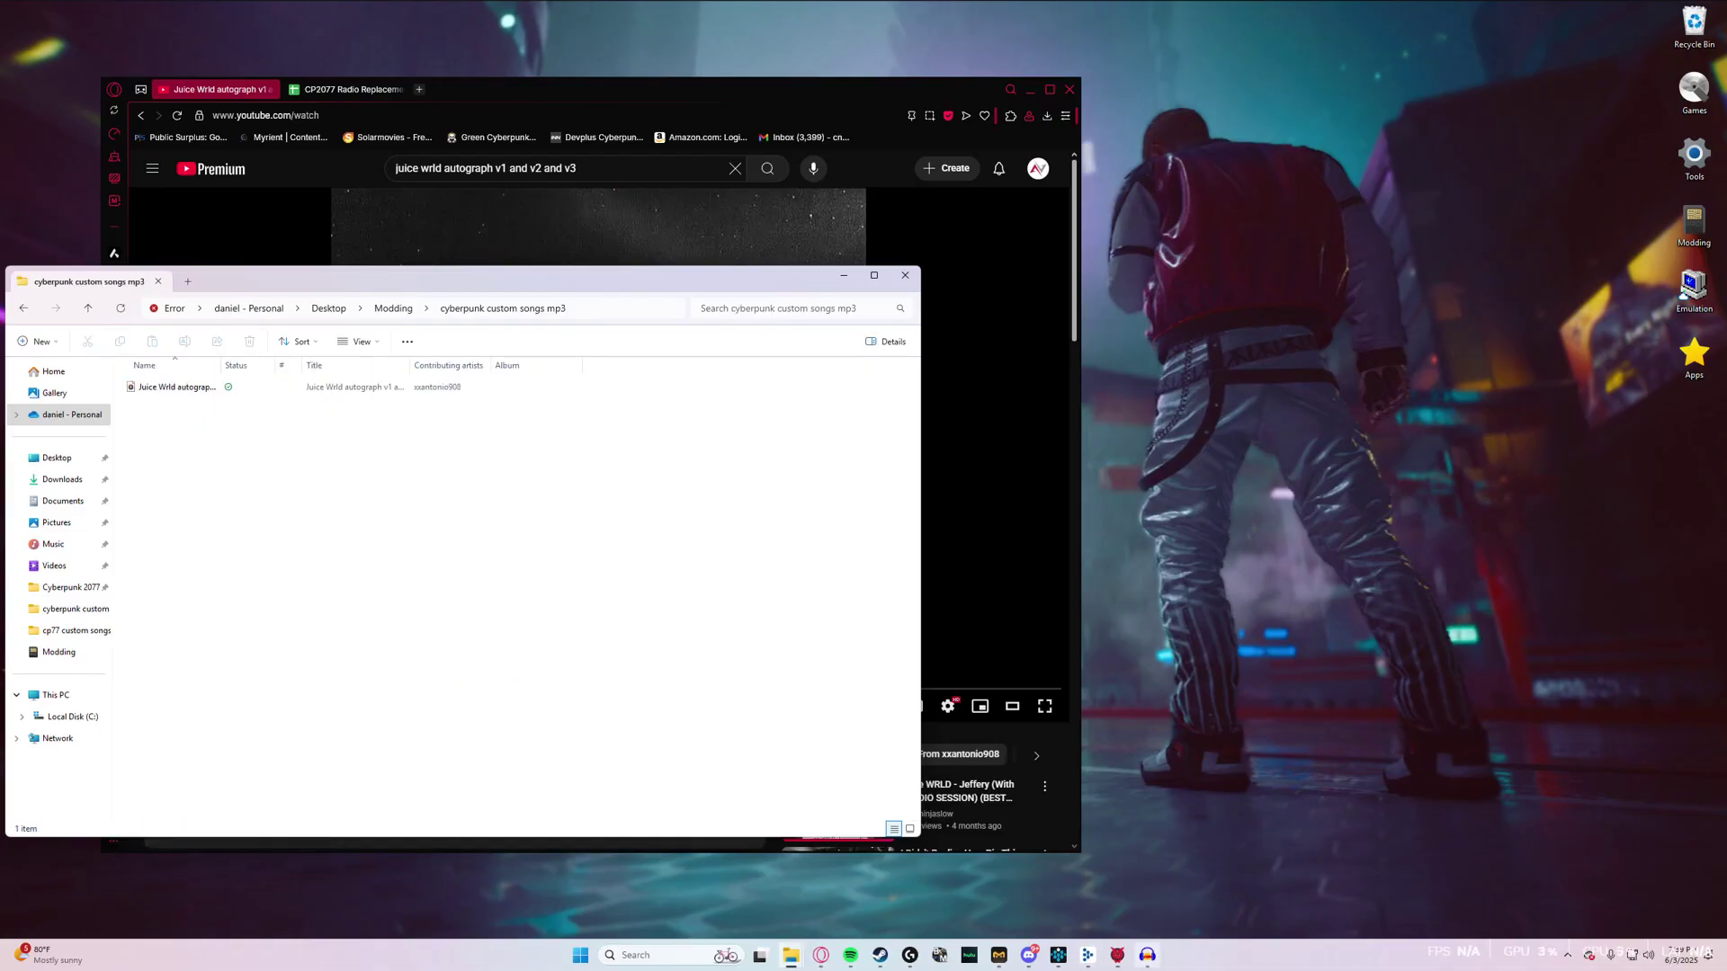
{"action": "left_click", "coordinate": [1147, 955]}
{"action": "left_click_drag", "start_coordinate": [351, 387], "coordinate": [926, 223]}
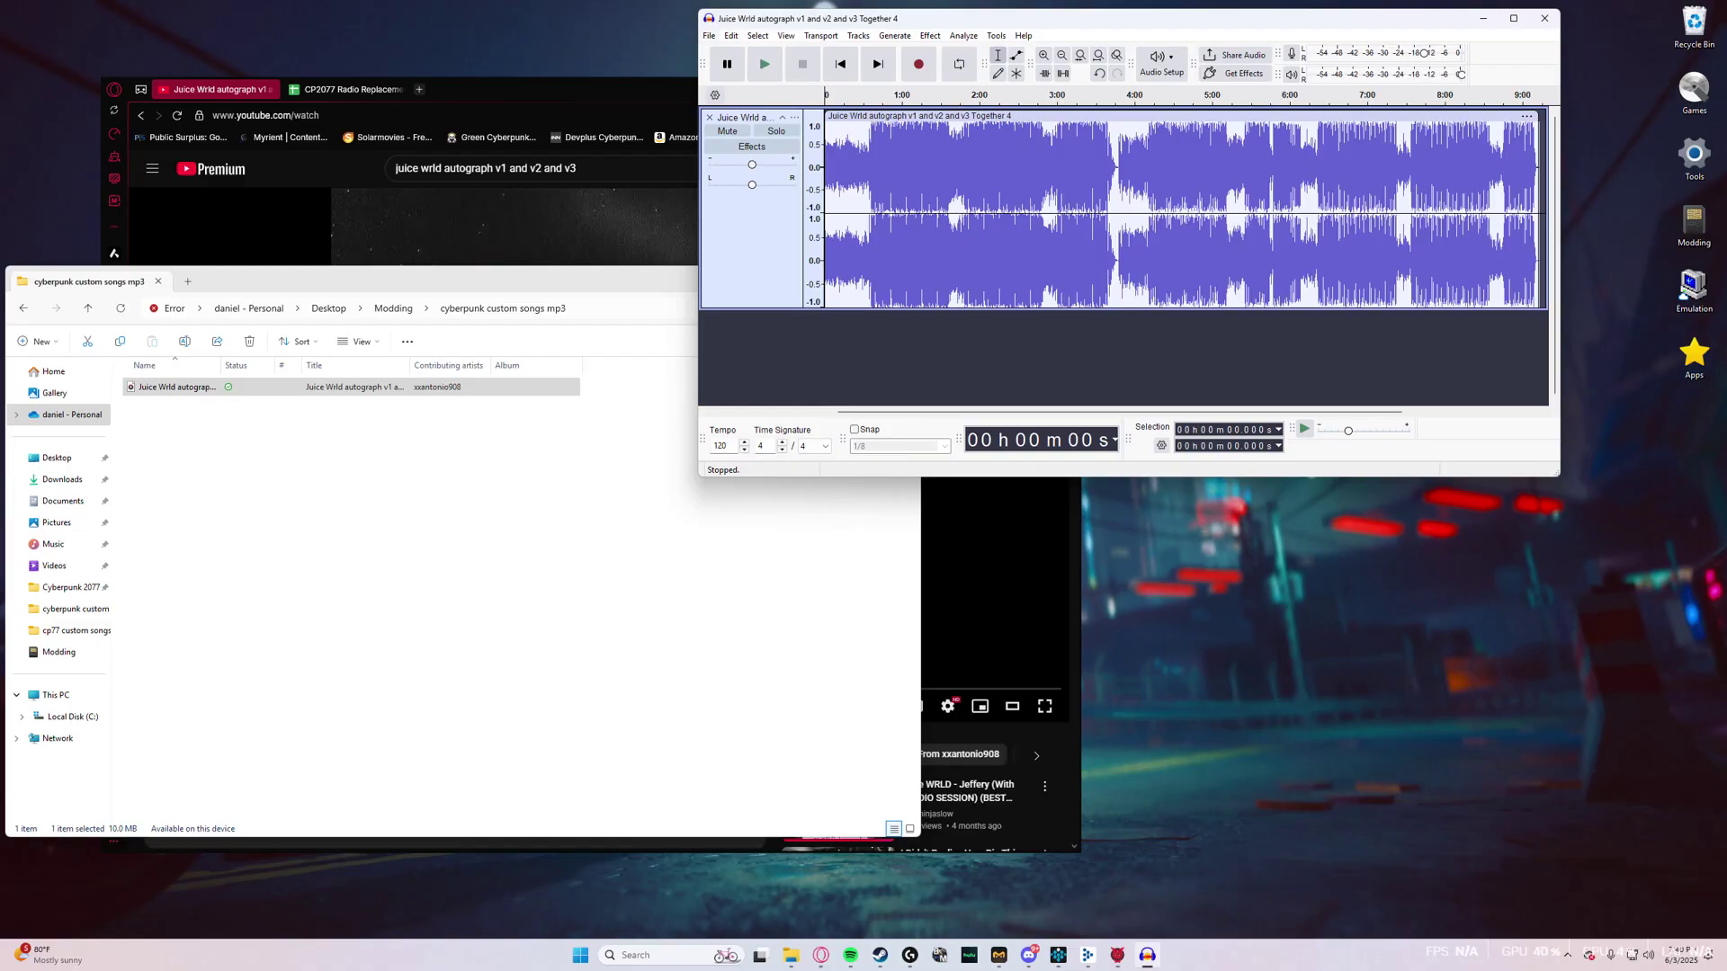
- Export the song as "Juice Wrld autograph v1 and v2 and v3 Together 4.wav" into the Modding folder's "cp77 custom songs wav" subfolder
{"action": "left_click", "coordinate": [709, 35]}
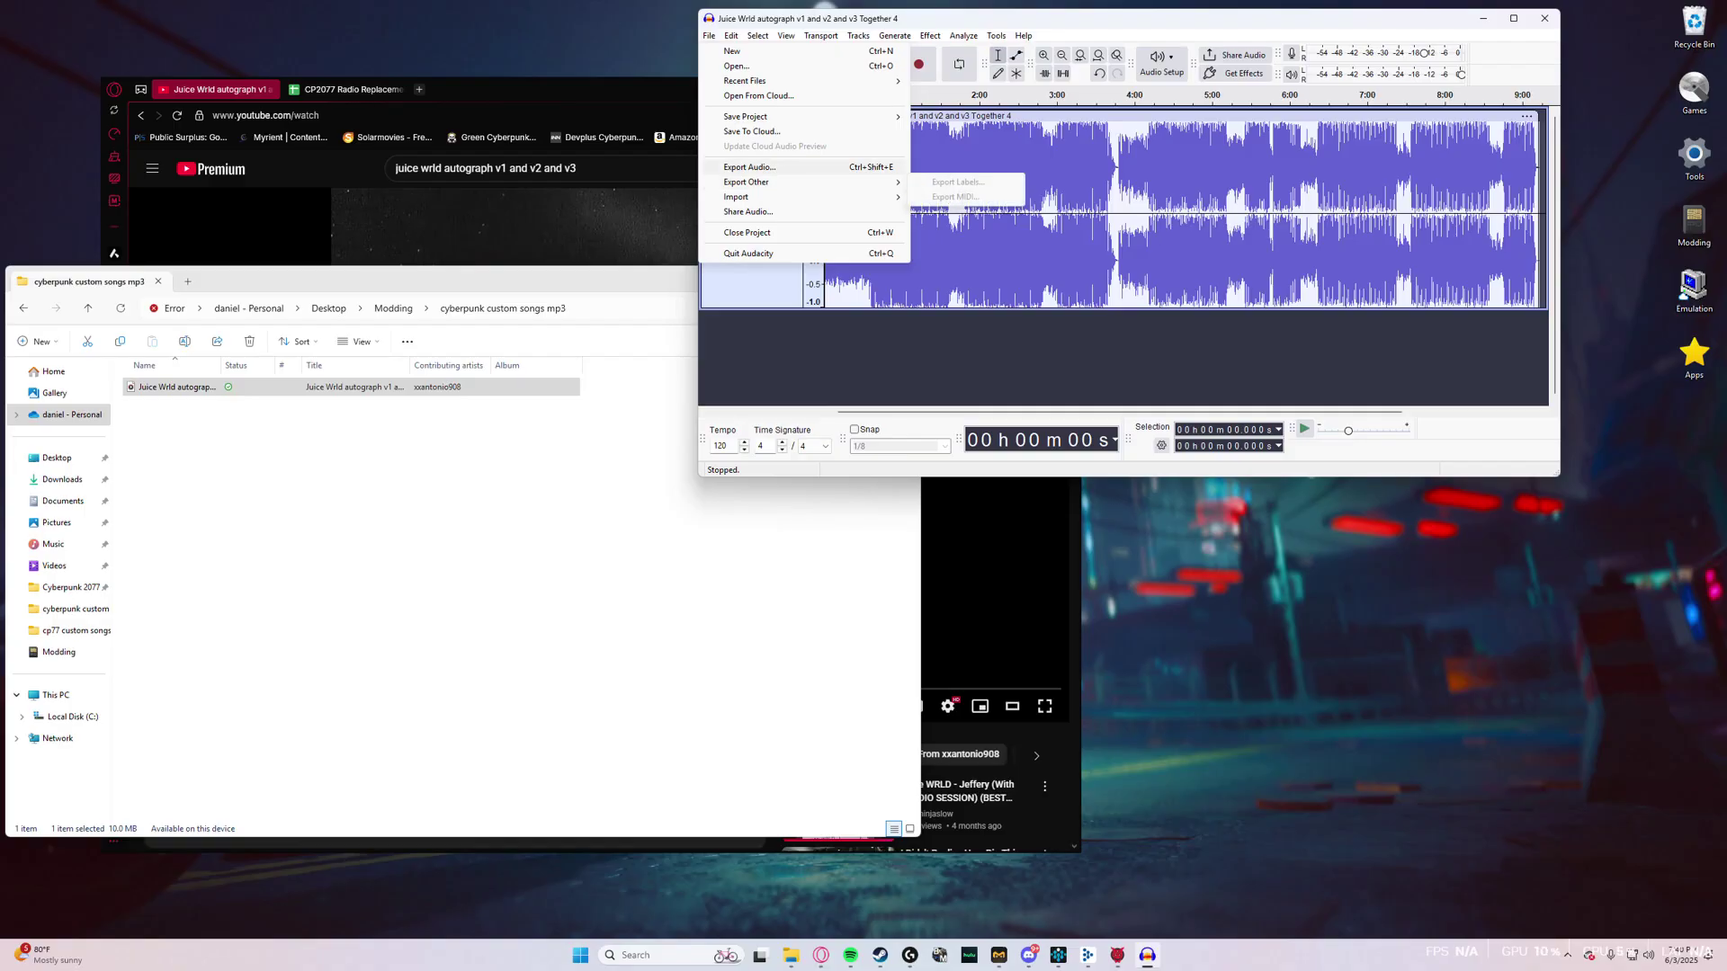
{"action": "left_click", "coordinate": [750, 166]}
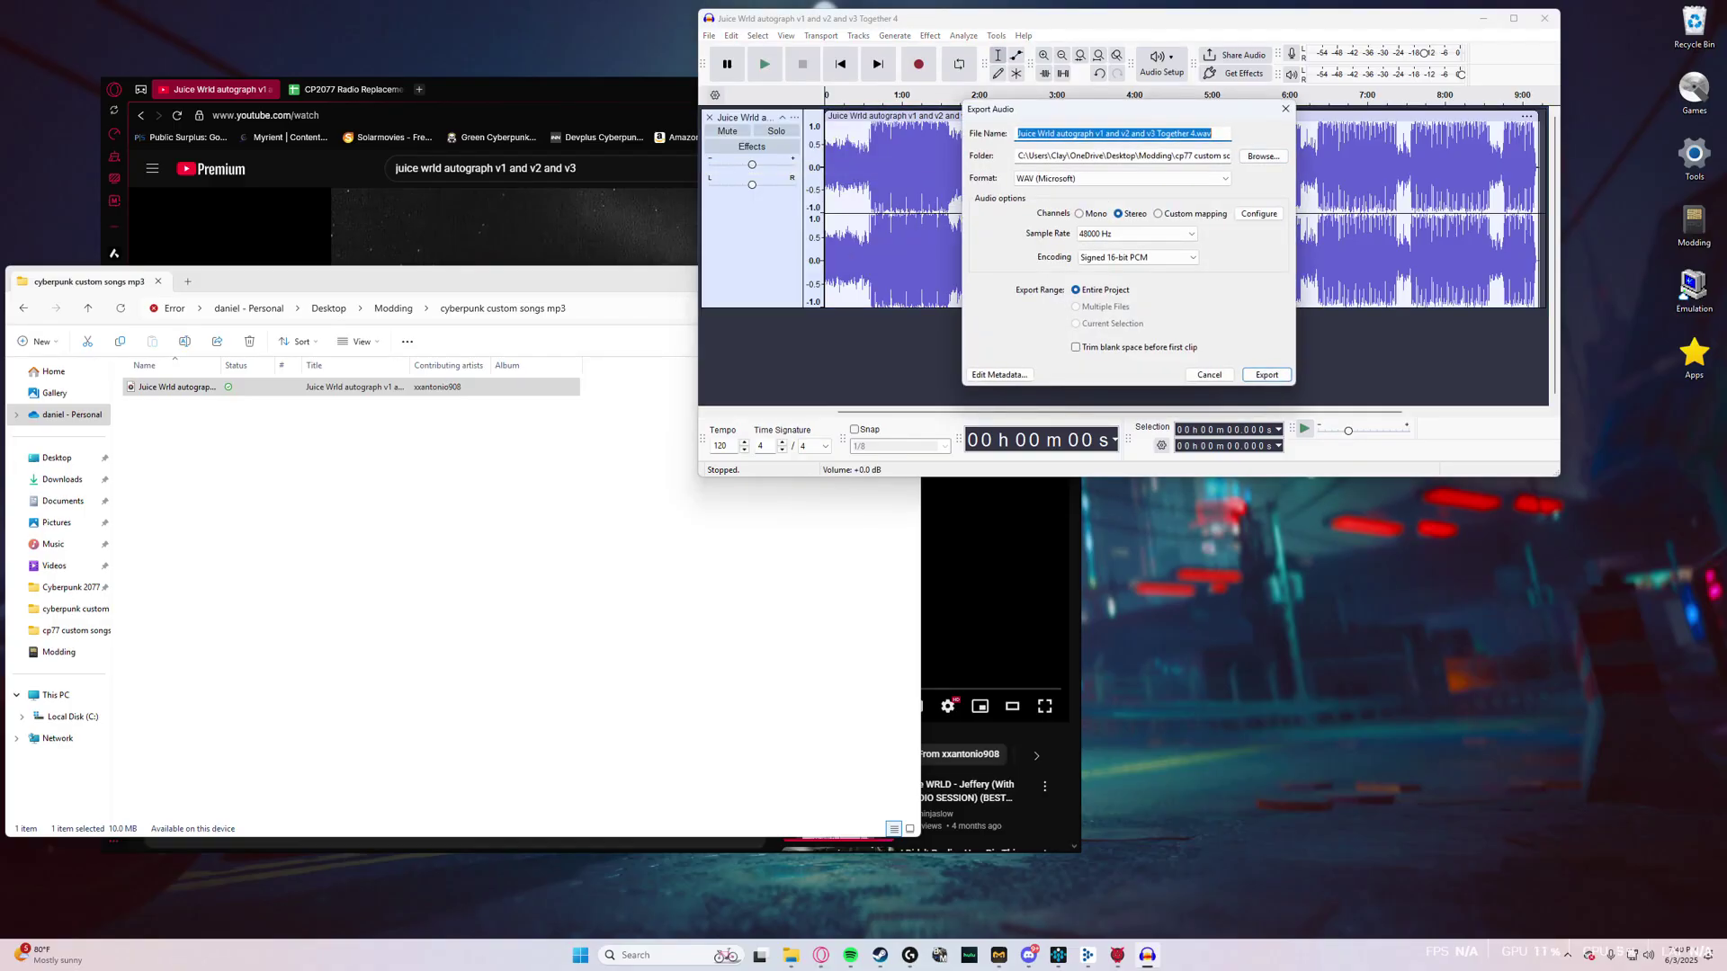
{"action": "left_click", "coordinate": [1262, 156]}
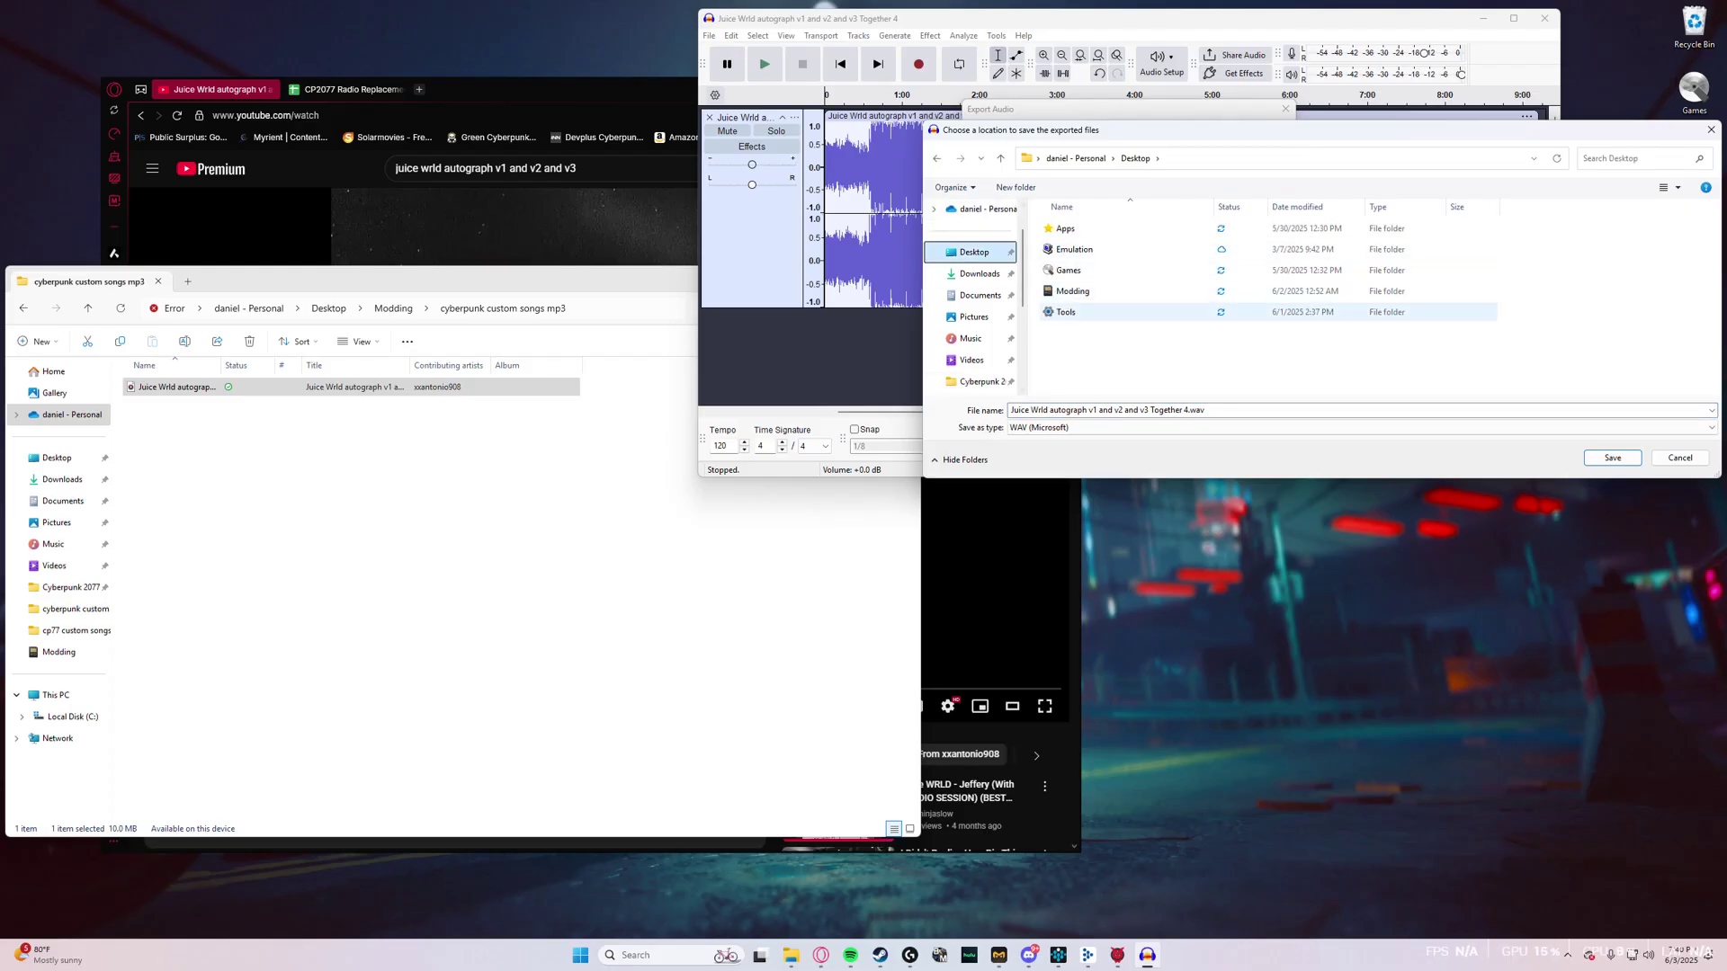
{"action": "double_click", "coordinate": [1072, 291]}
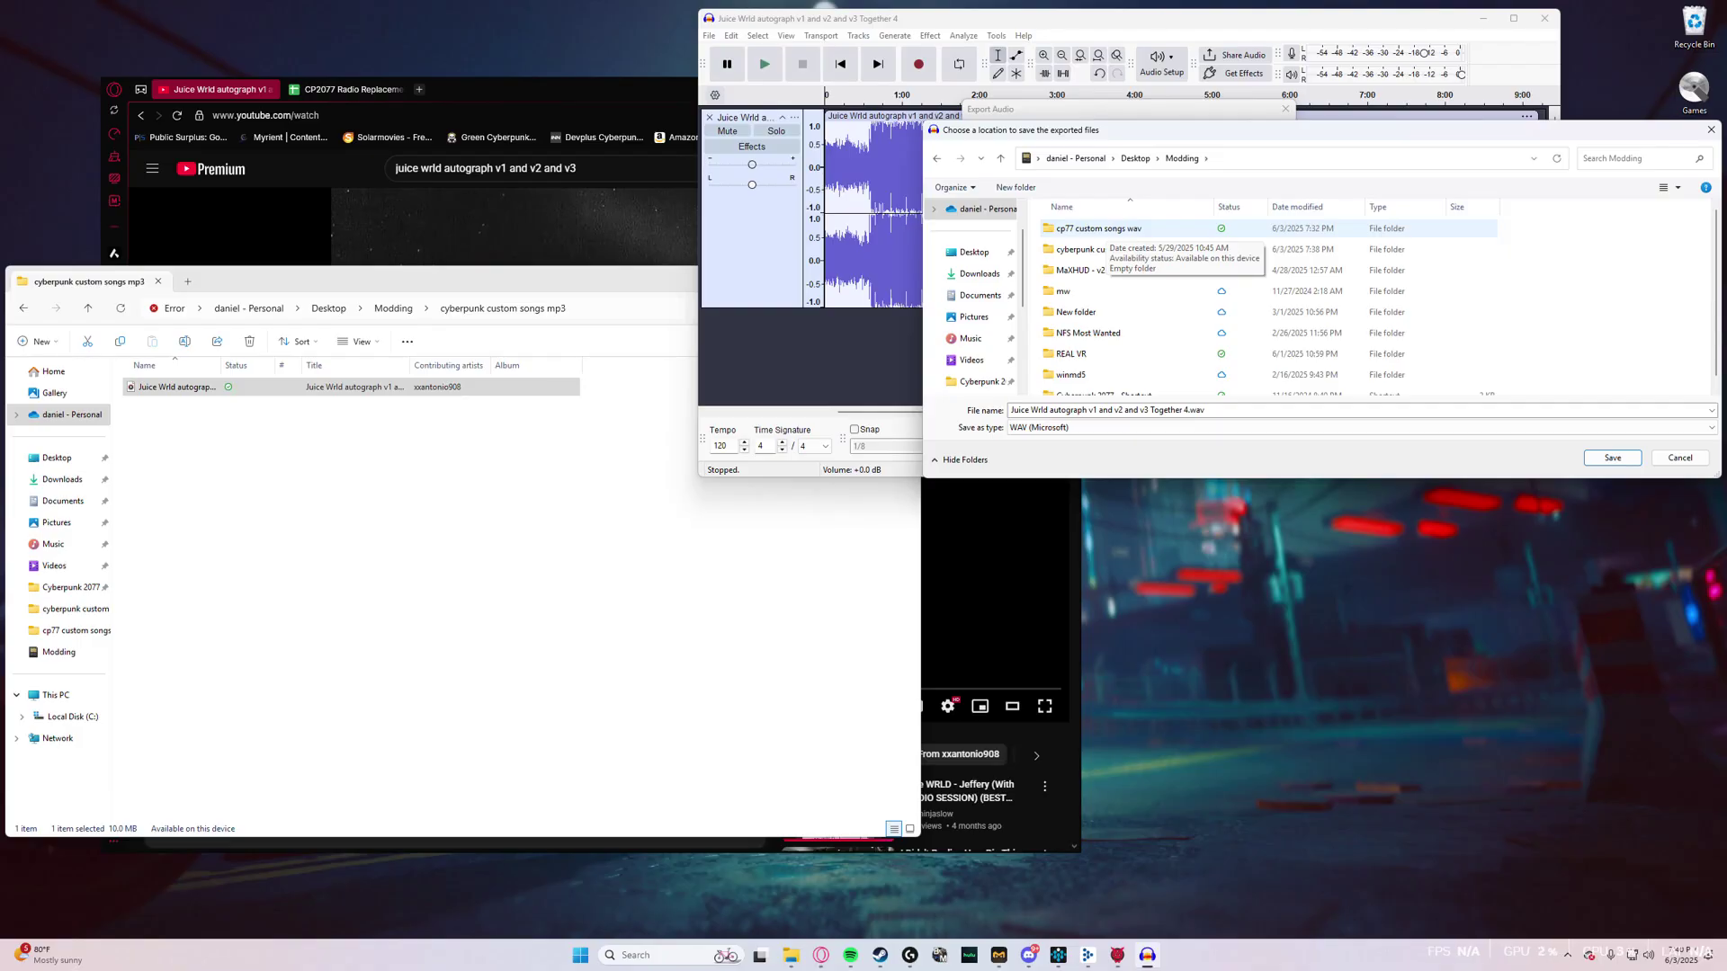
{"action": "double_click", "coordinate": [1097, 228]}
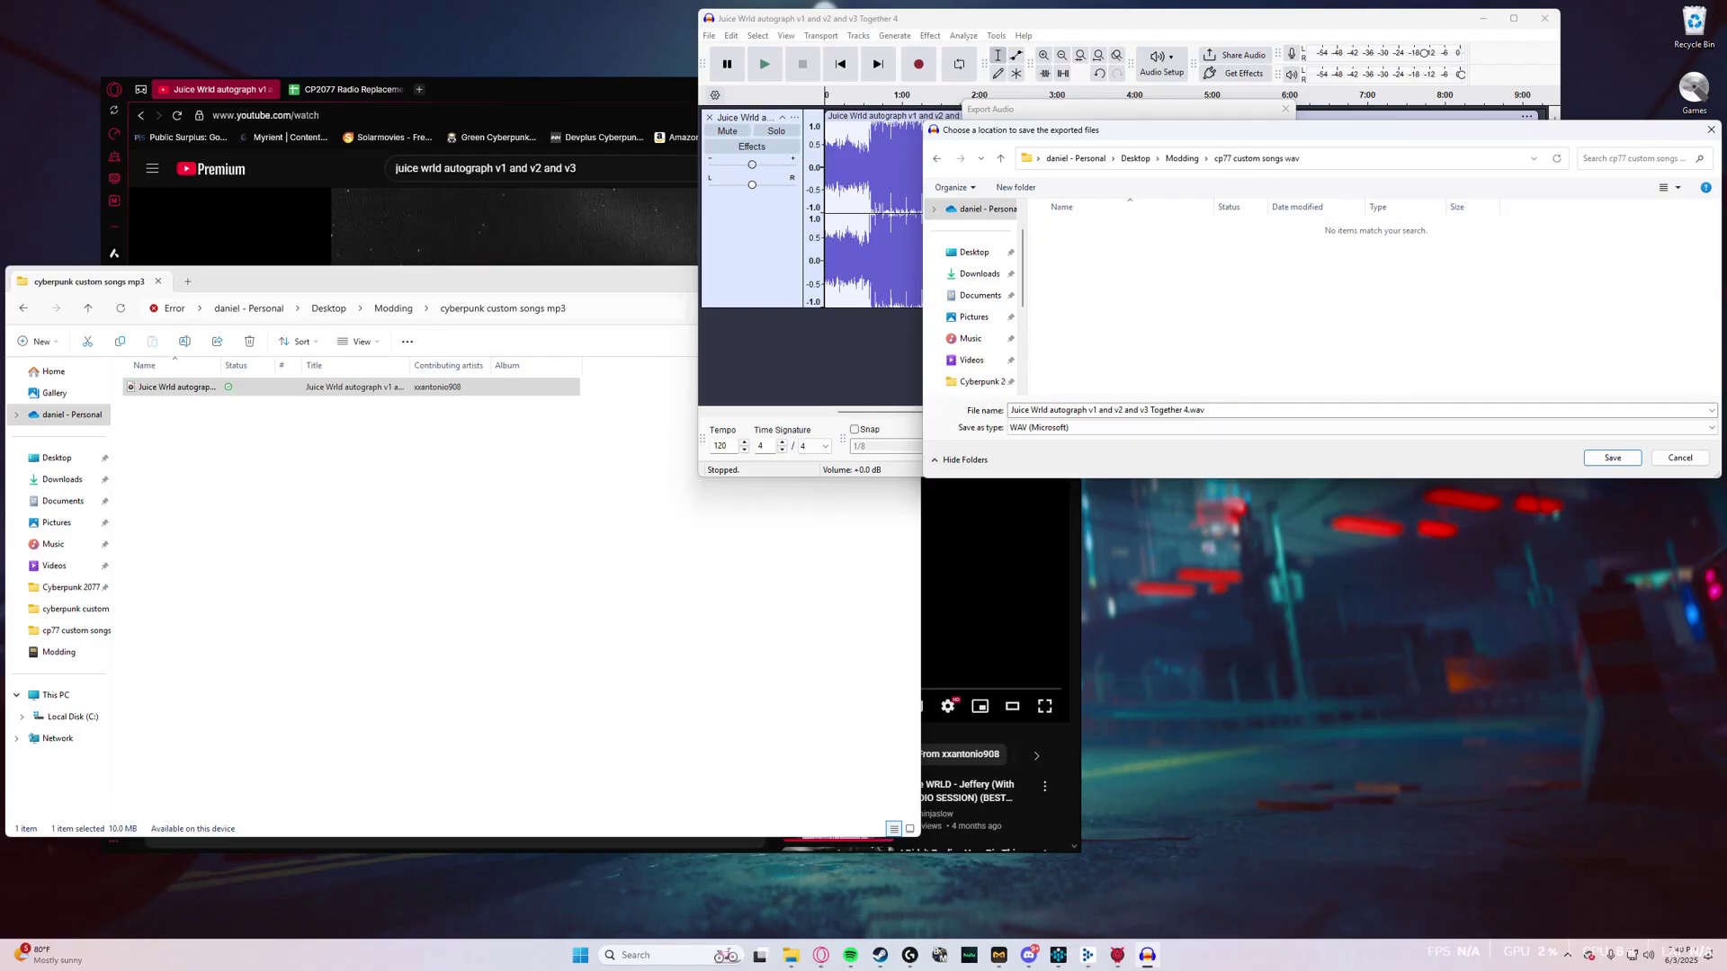
{"action": "left_click", "coordinate": [1612, 458]}
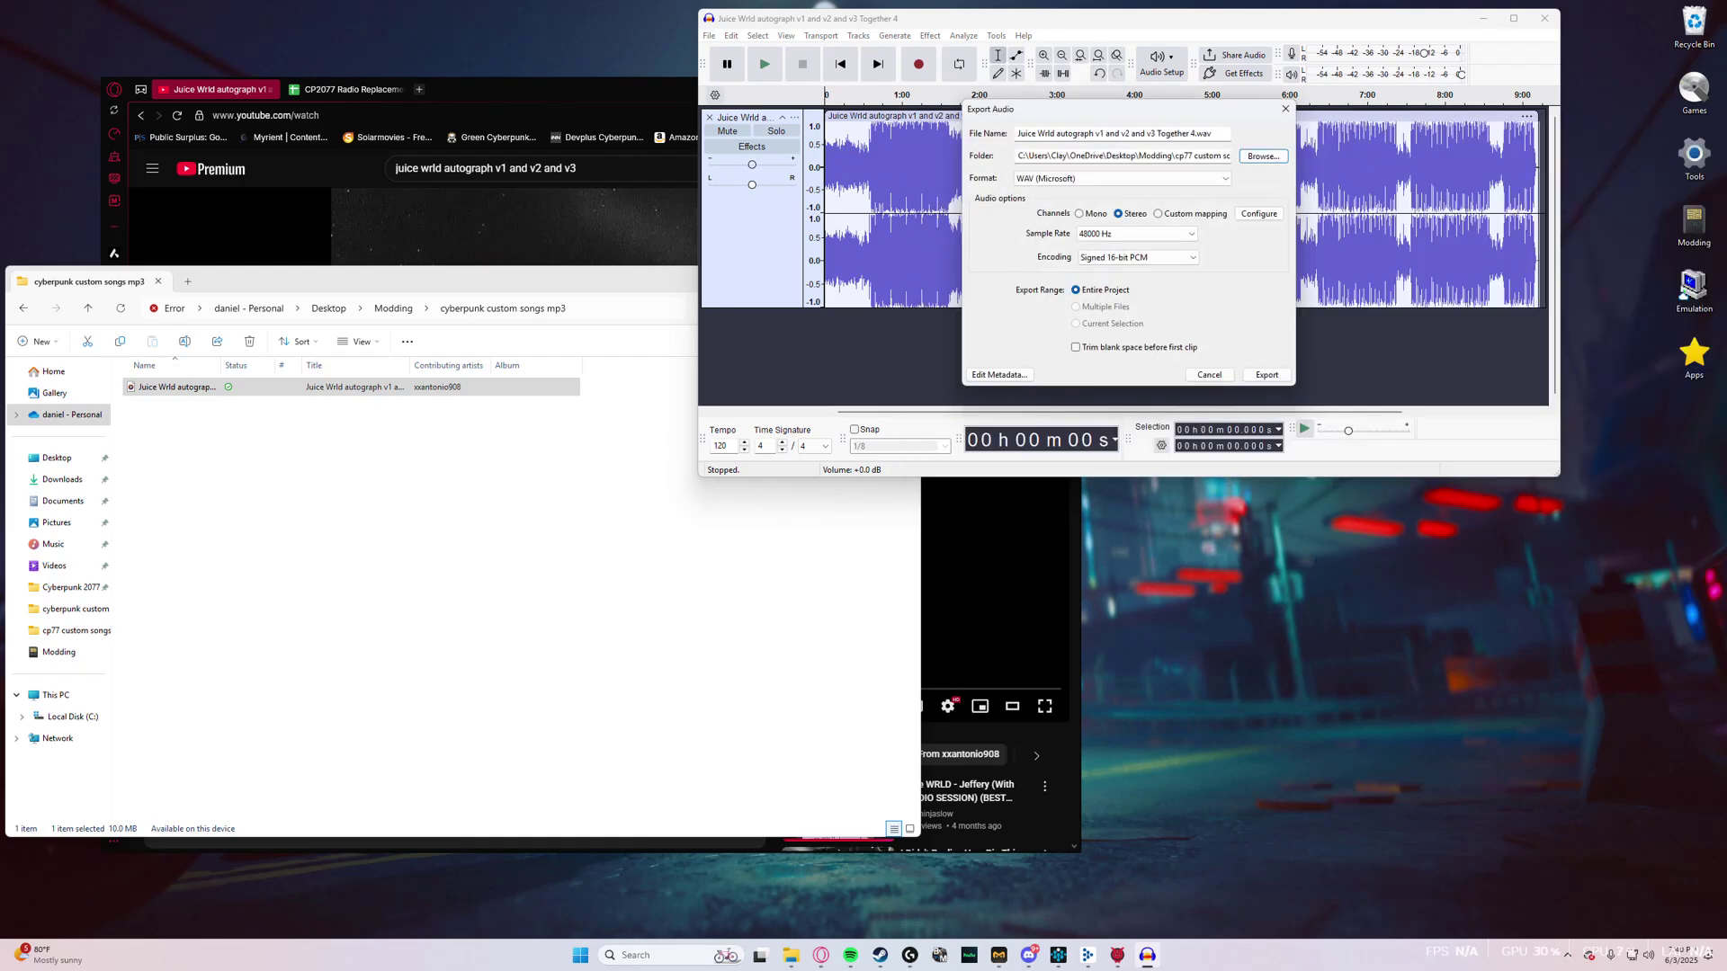
{"action": "key", "text": "Return"}
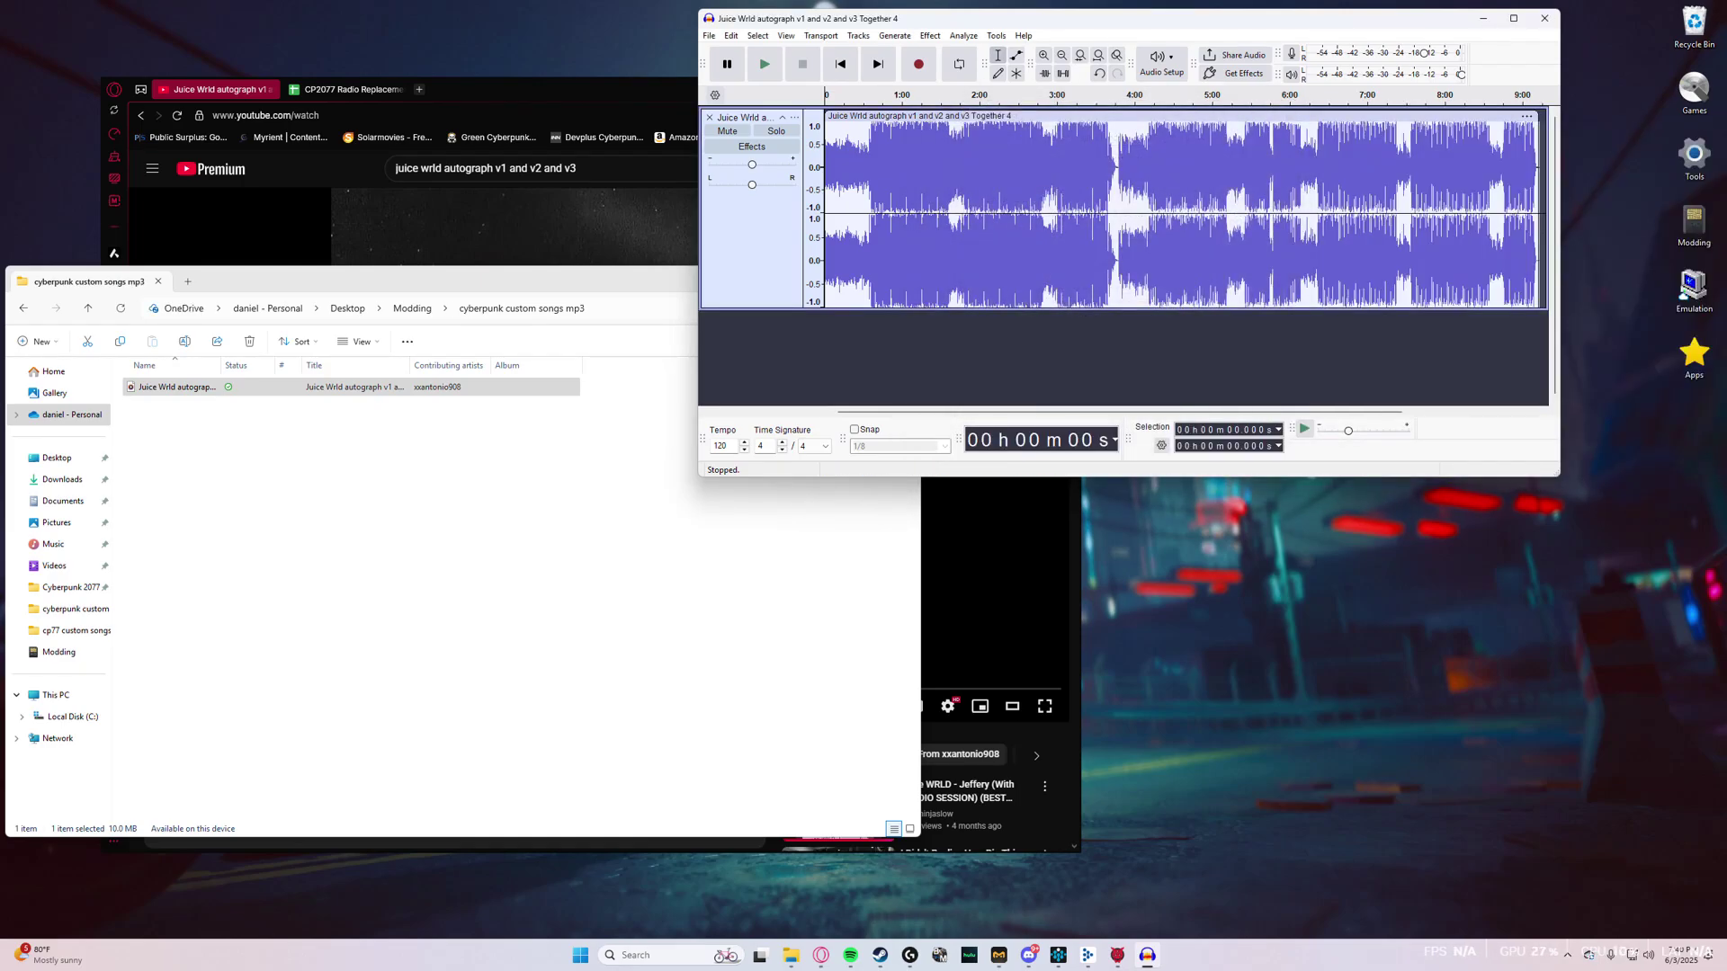
- Close the Audacity project without saving it and return to the File Explorer window
{"action": "left_click", "coordinate": [1544, 18]}
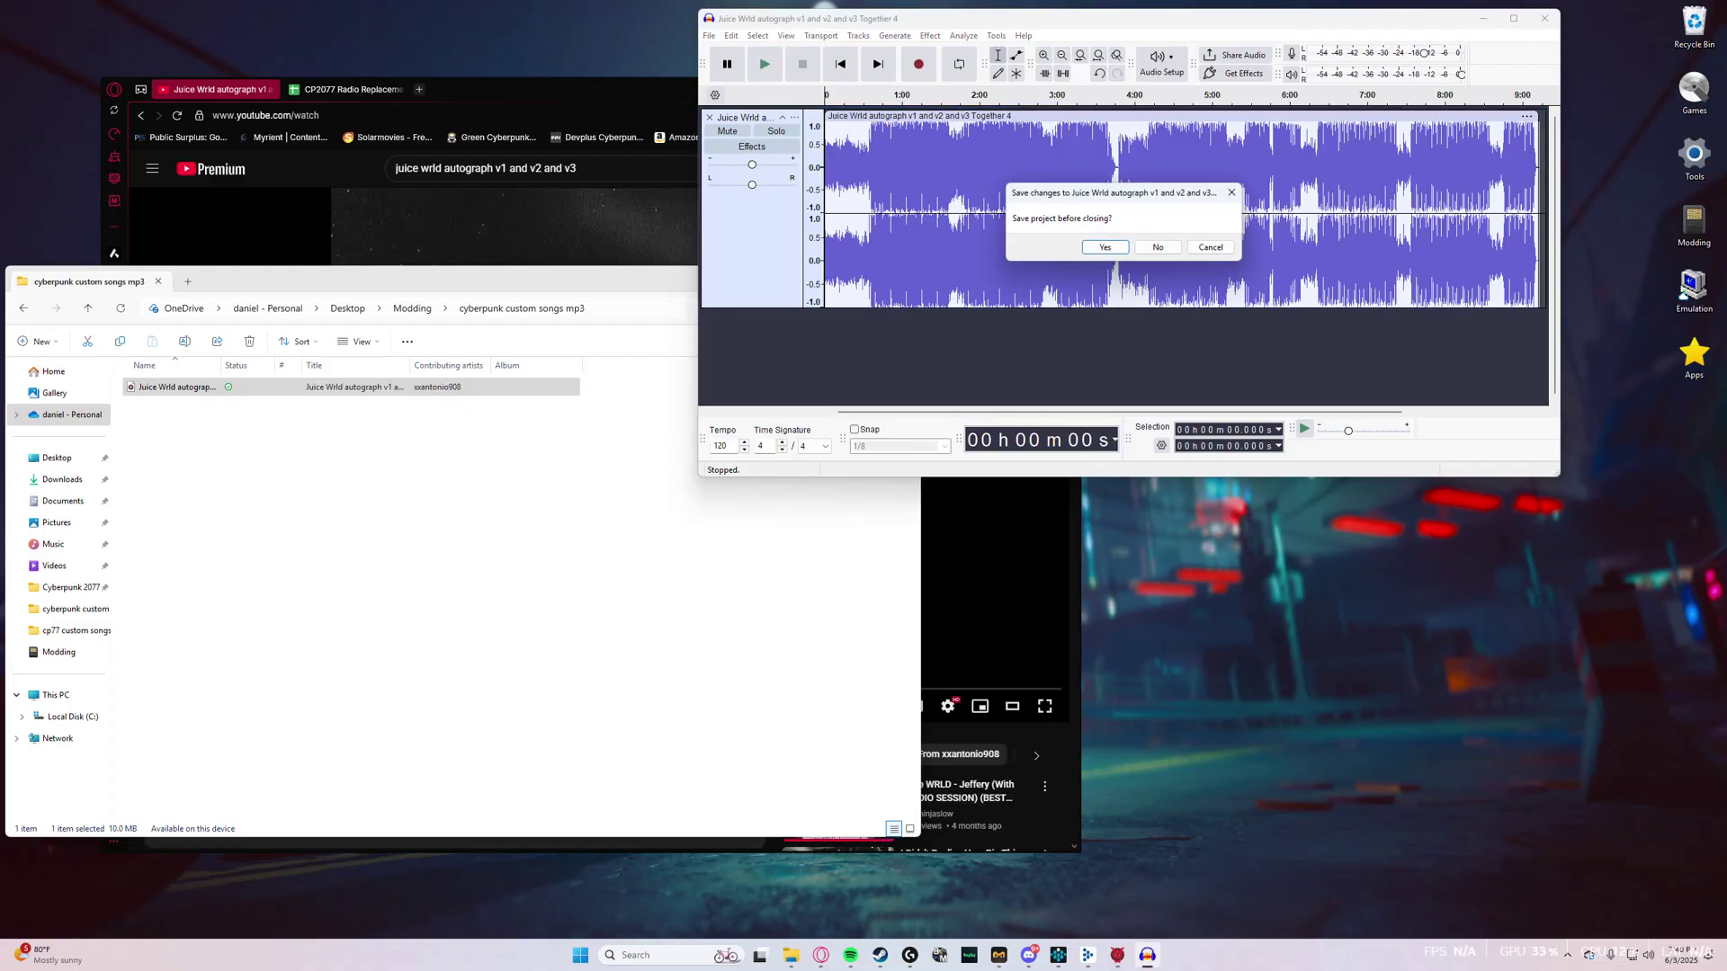
{"action": "left_click", "coordinate": [1157, 246]}
{"action": "left_click", "coordinate": [351, 539]}
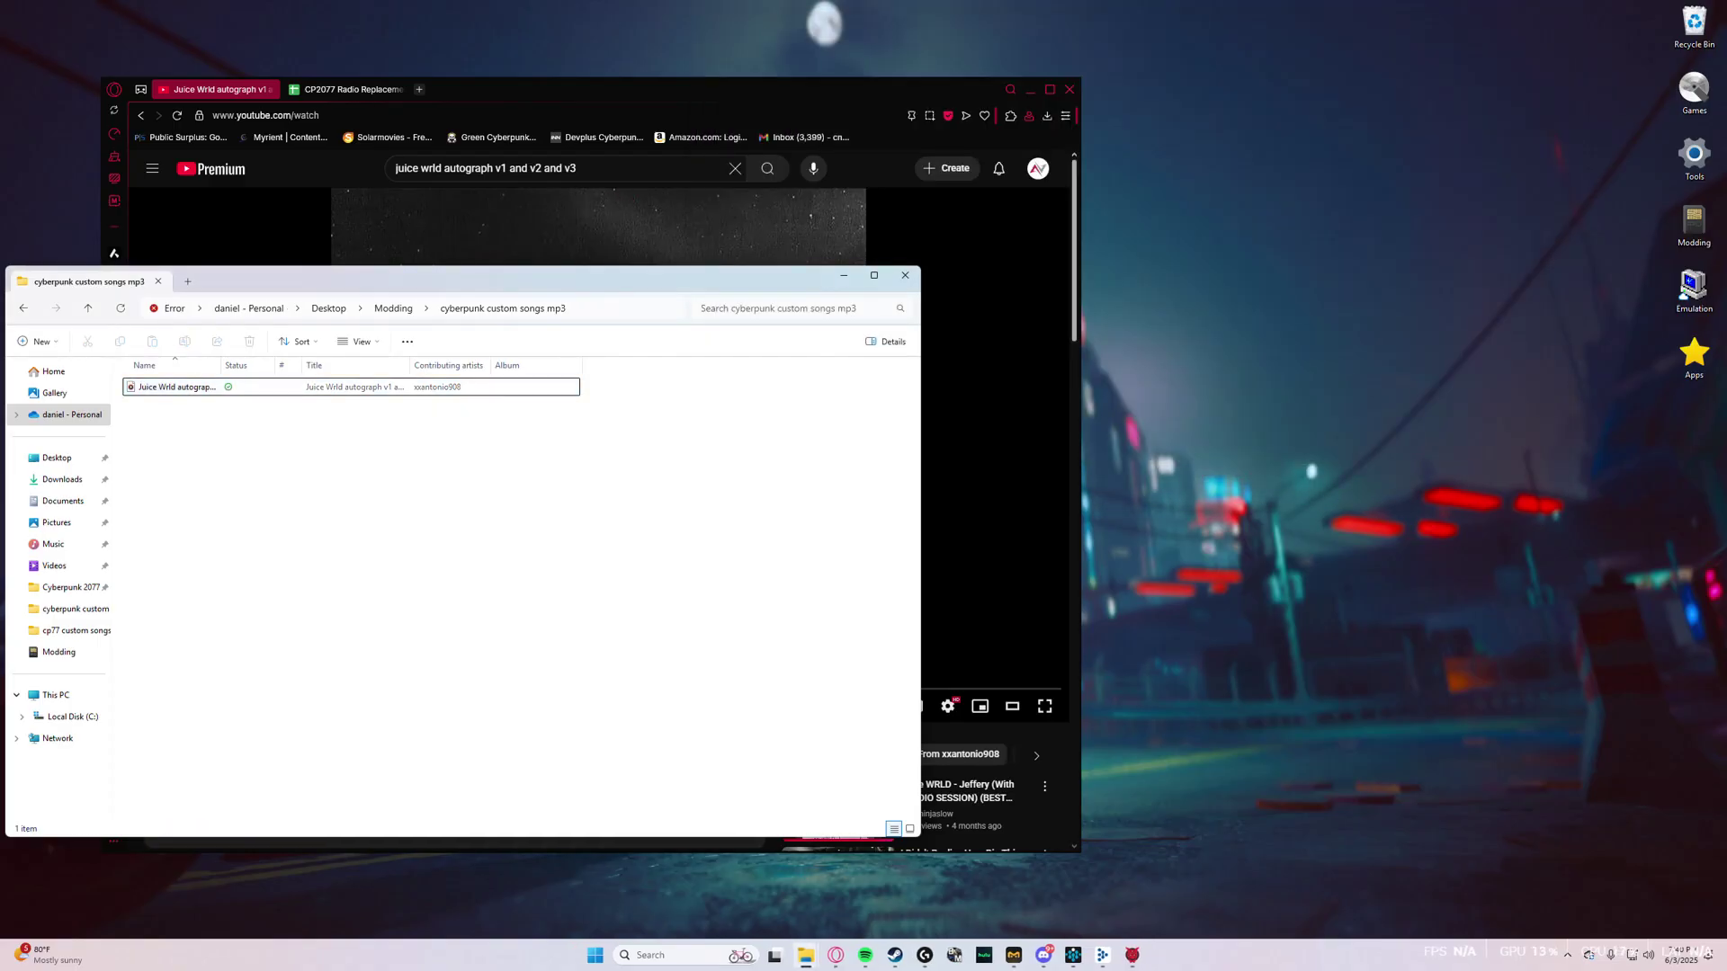
- Check the "cp77 custom songs wav" folder for the exported song and go back to the Modding folder
{"action": "key", "text": "alt+Up"}
{"action": "key", "text": "Up"}
{"action": "key", "text": "Return"}
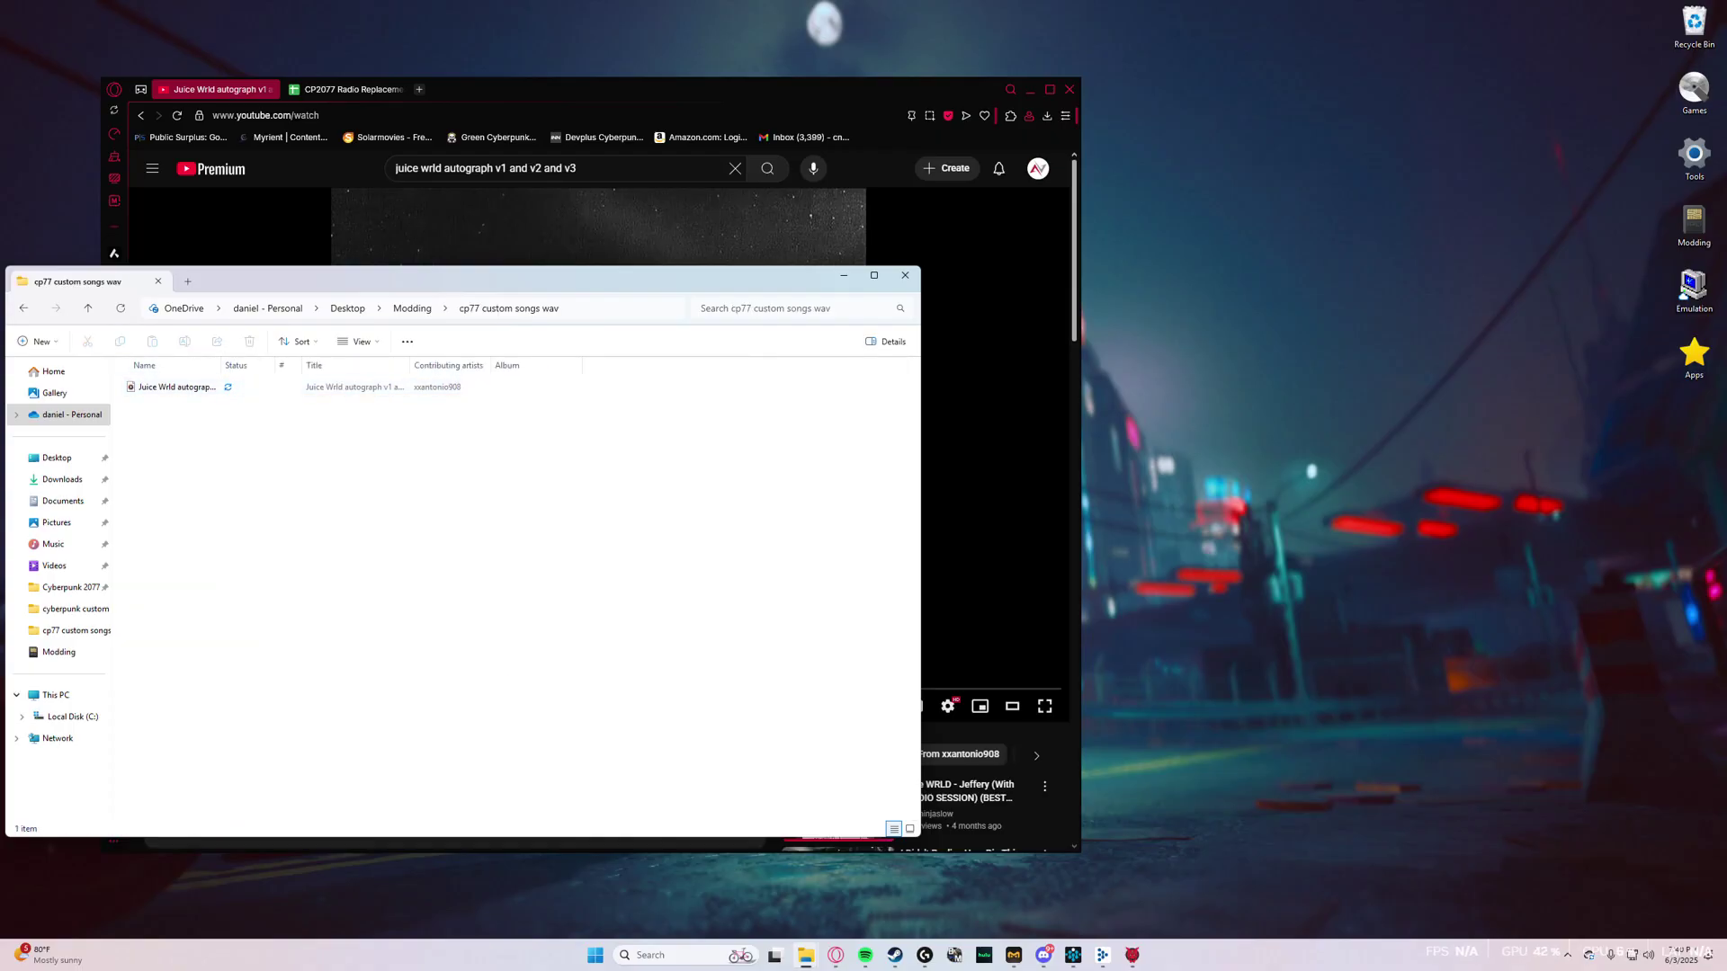
{"action": "key", "text": "alt+Left"}
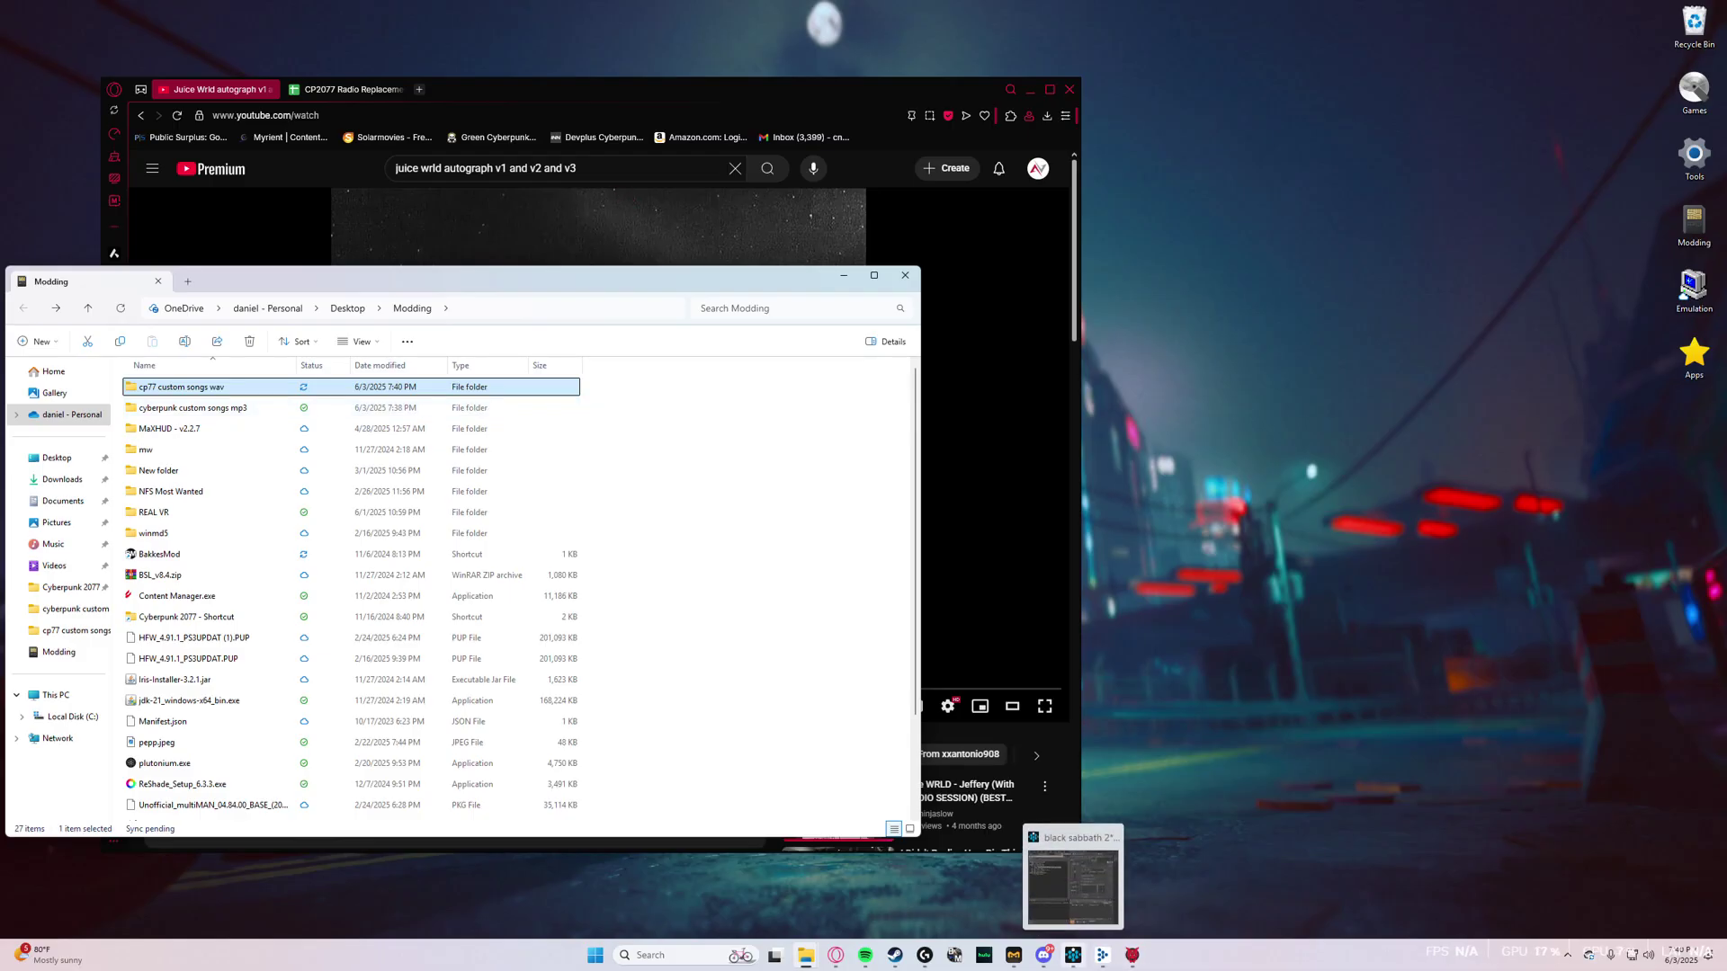
- Switch to Wwise 2019.2.15 and create a new project named "juice wrld" with the default platform and factory assets
{"action": "left_click", "coordinate": [1102, 955]}
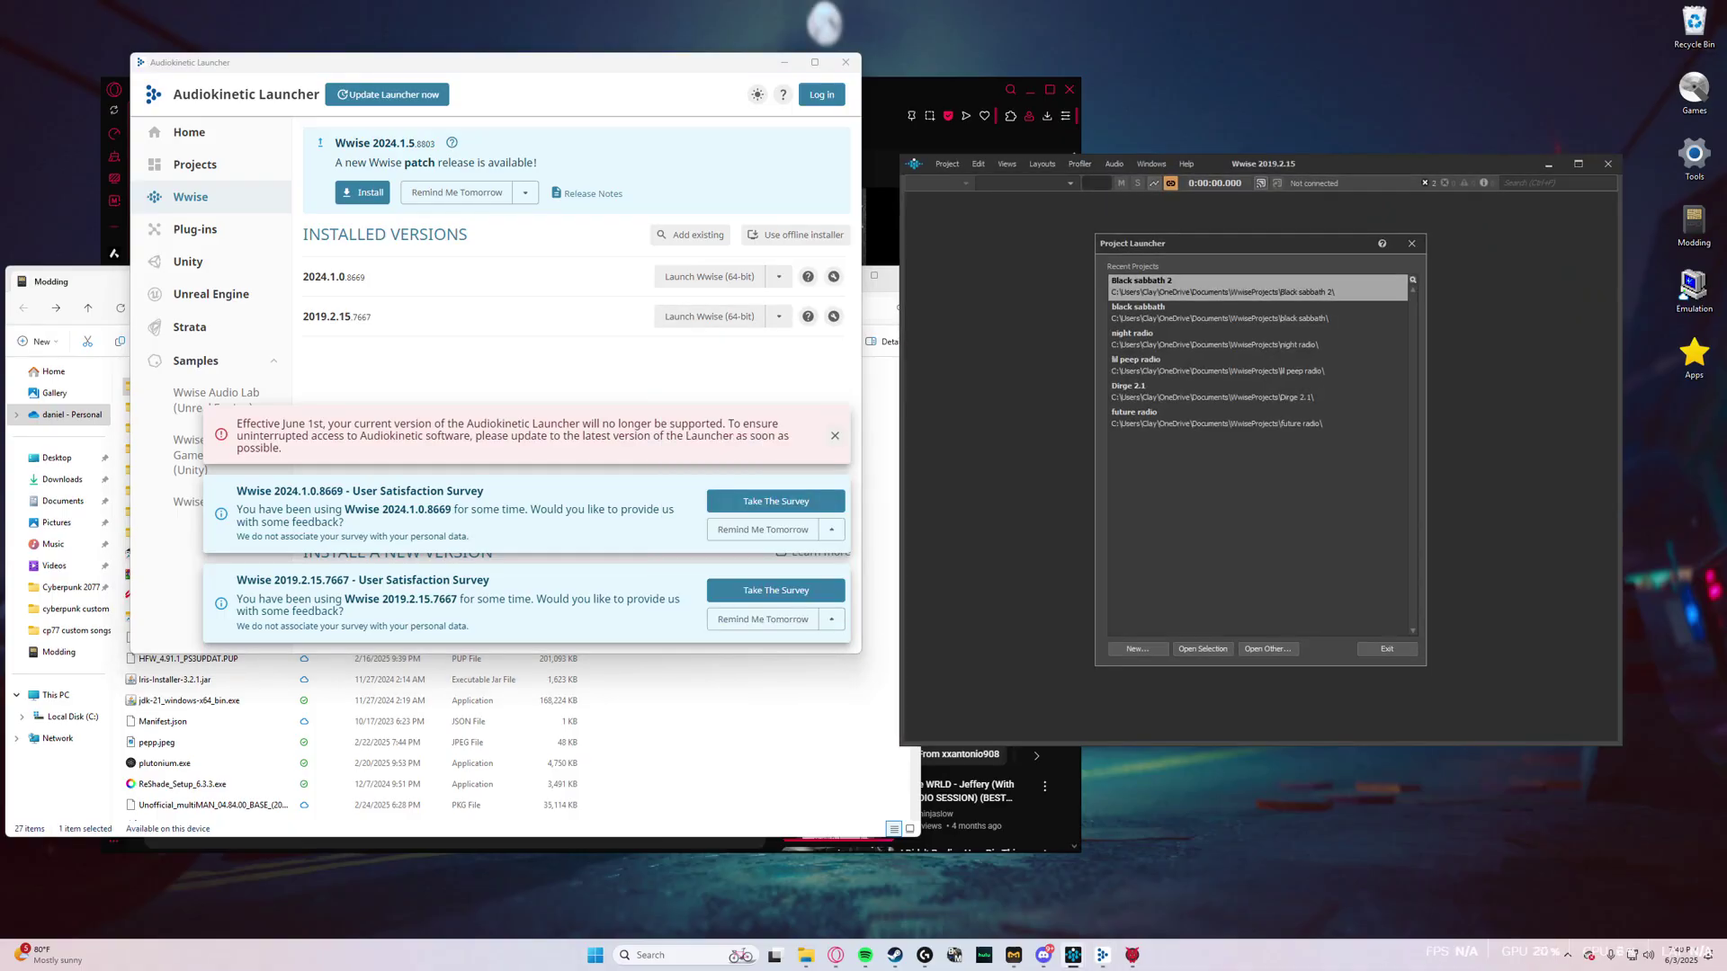
{"action": "left_click", "coordinate": [1138, 649]}
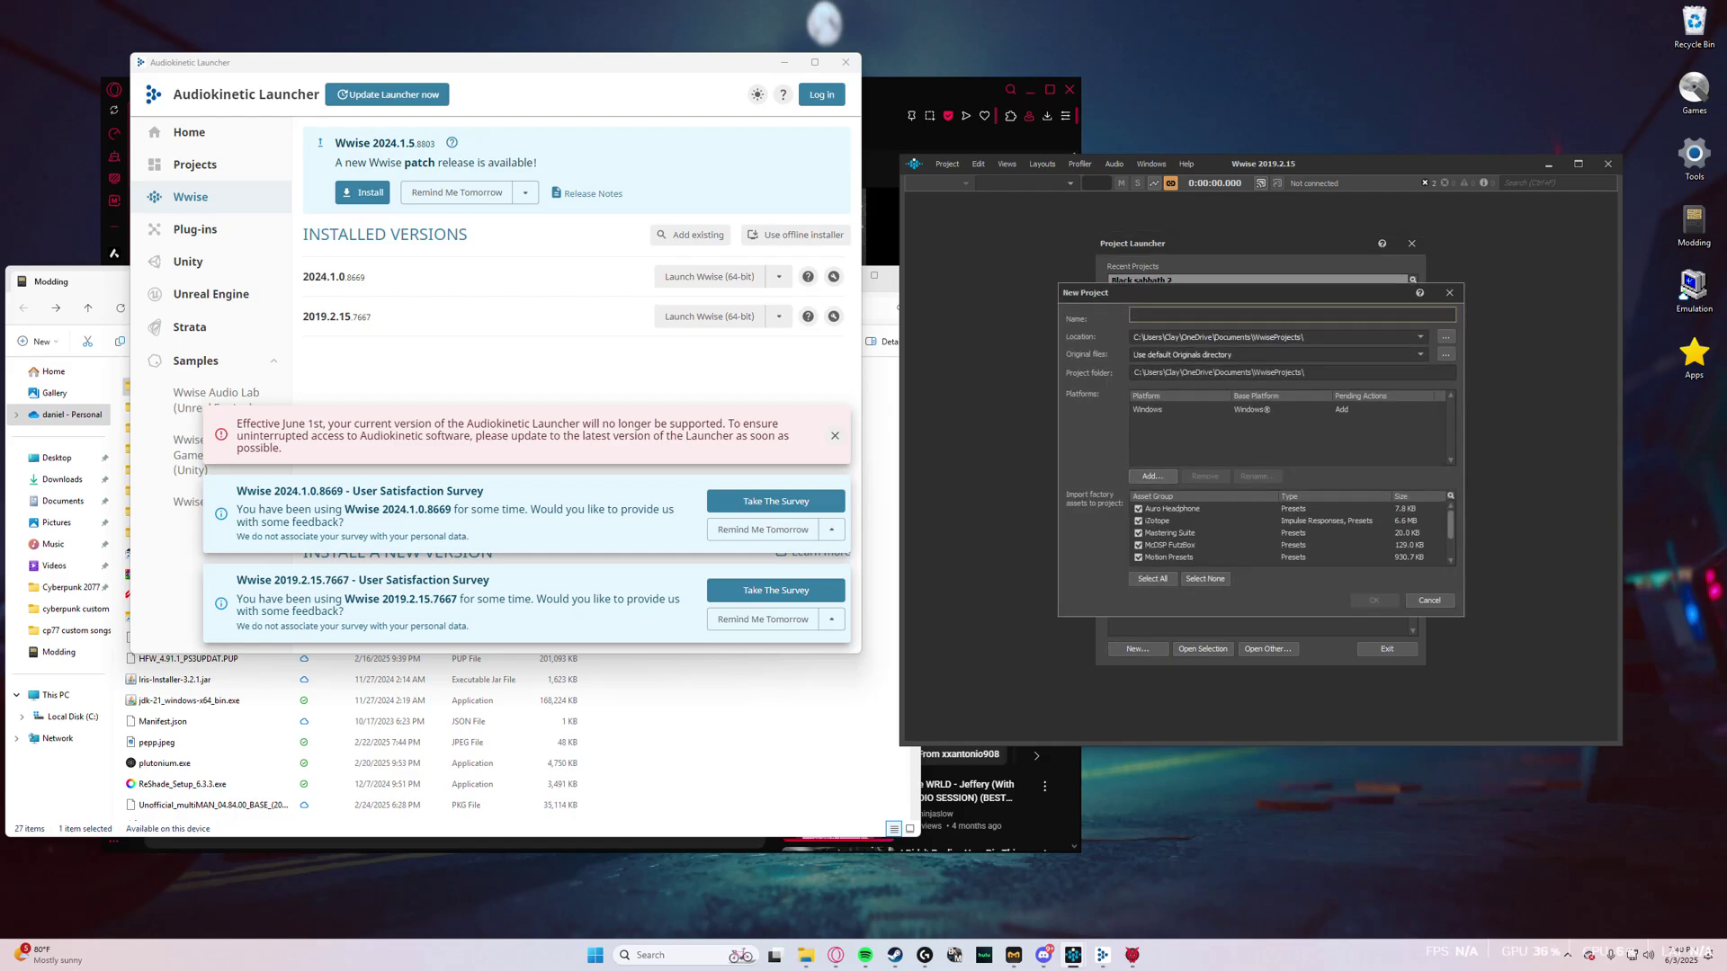
{"action": "type", "text": "juice wrld"}
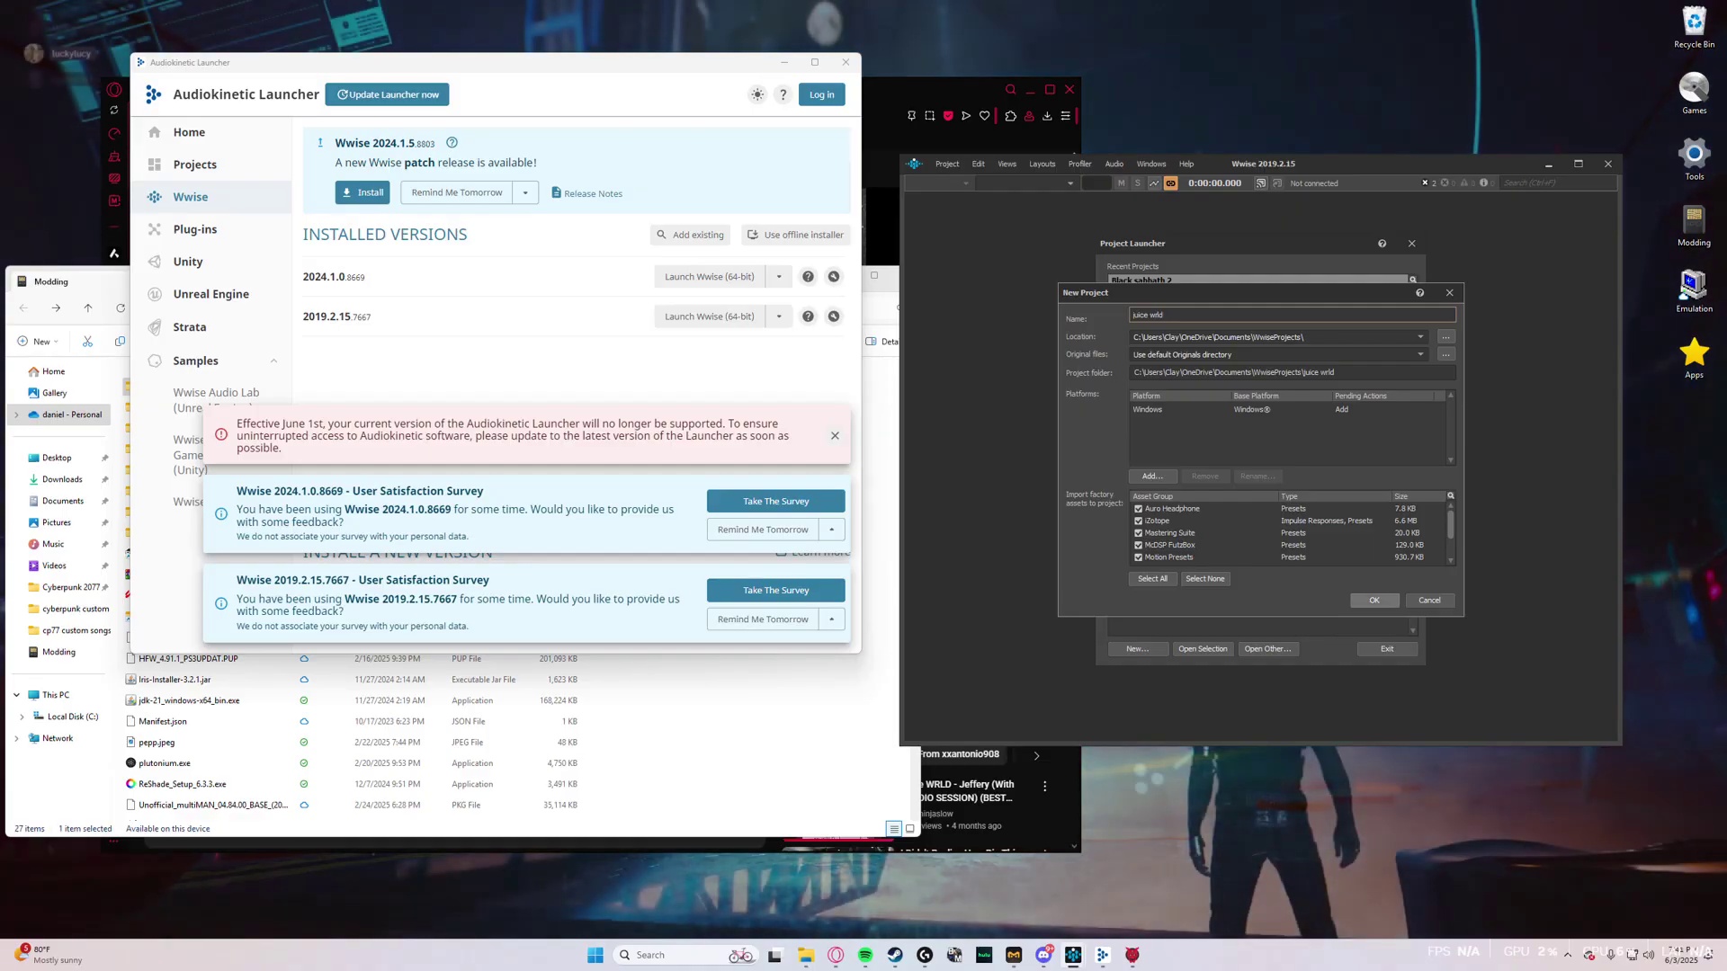
{"action": "key", "text": "Return"}
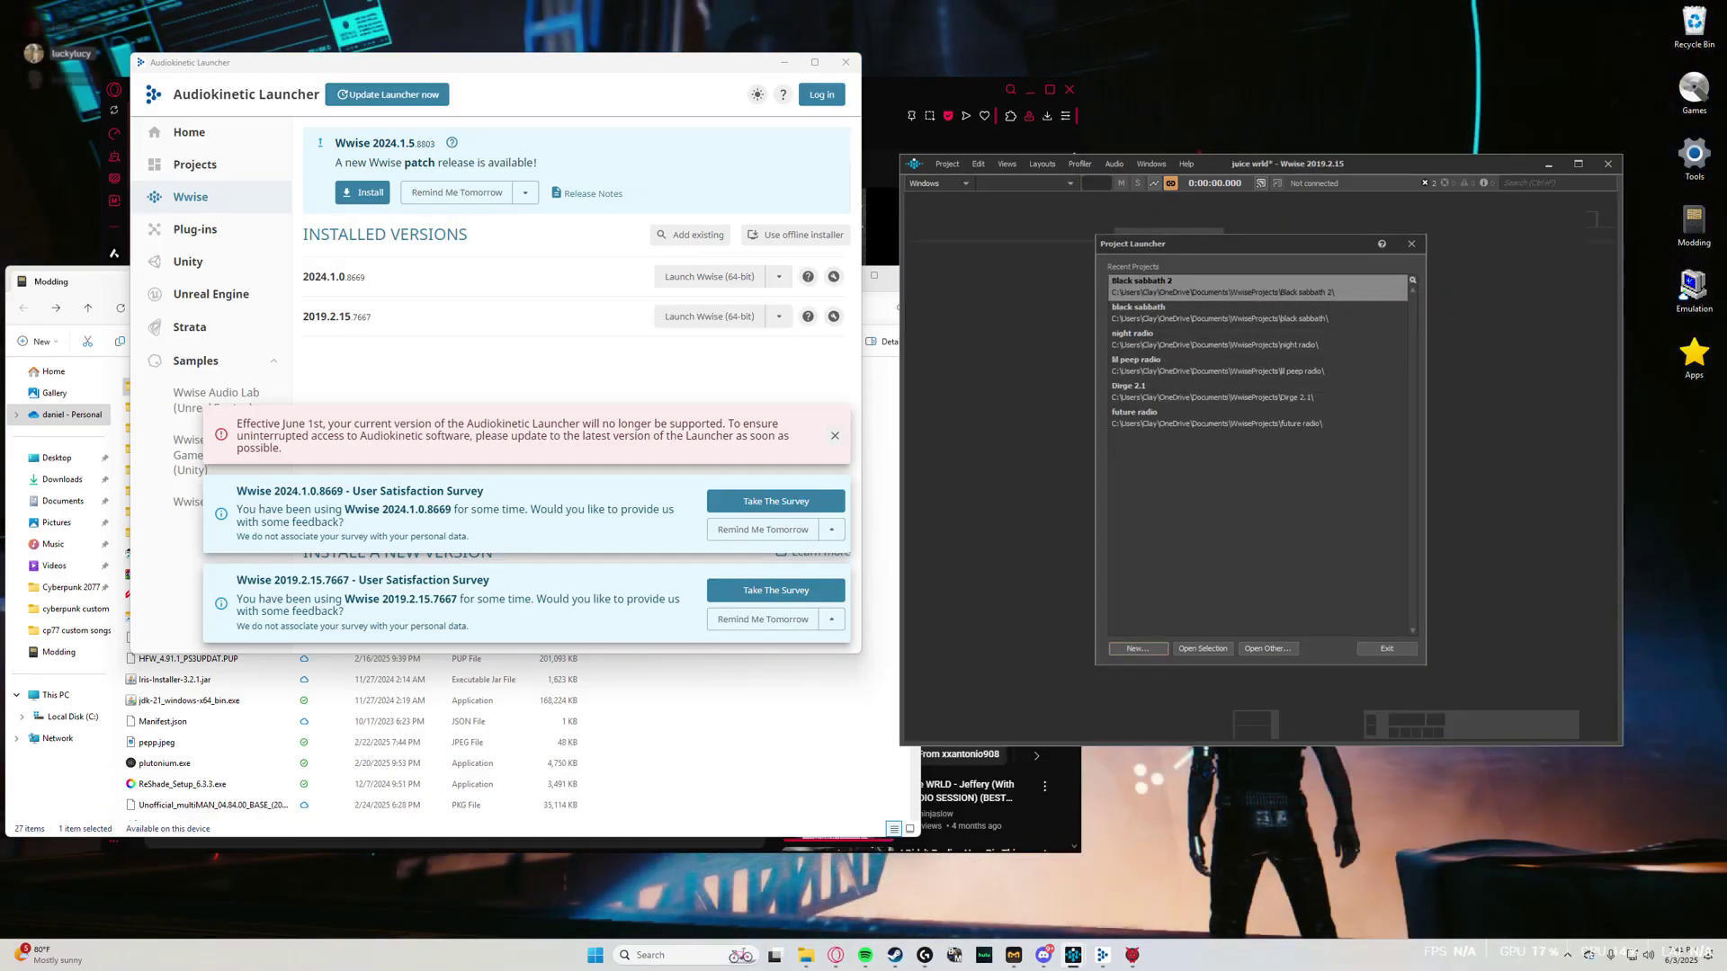
{"action": "key", "text": "Return"}
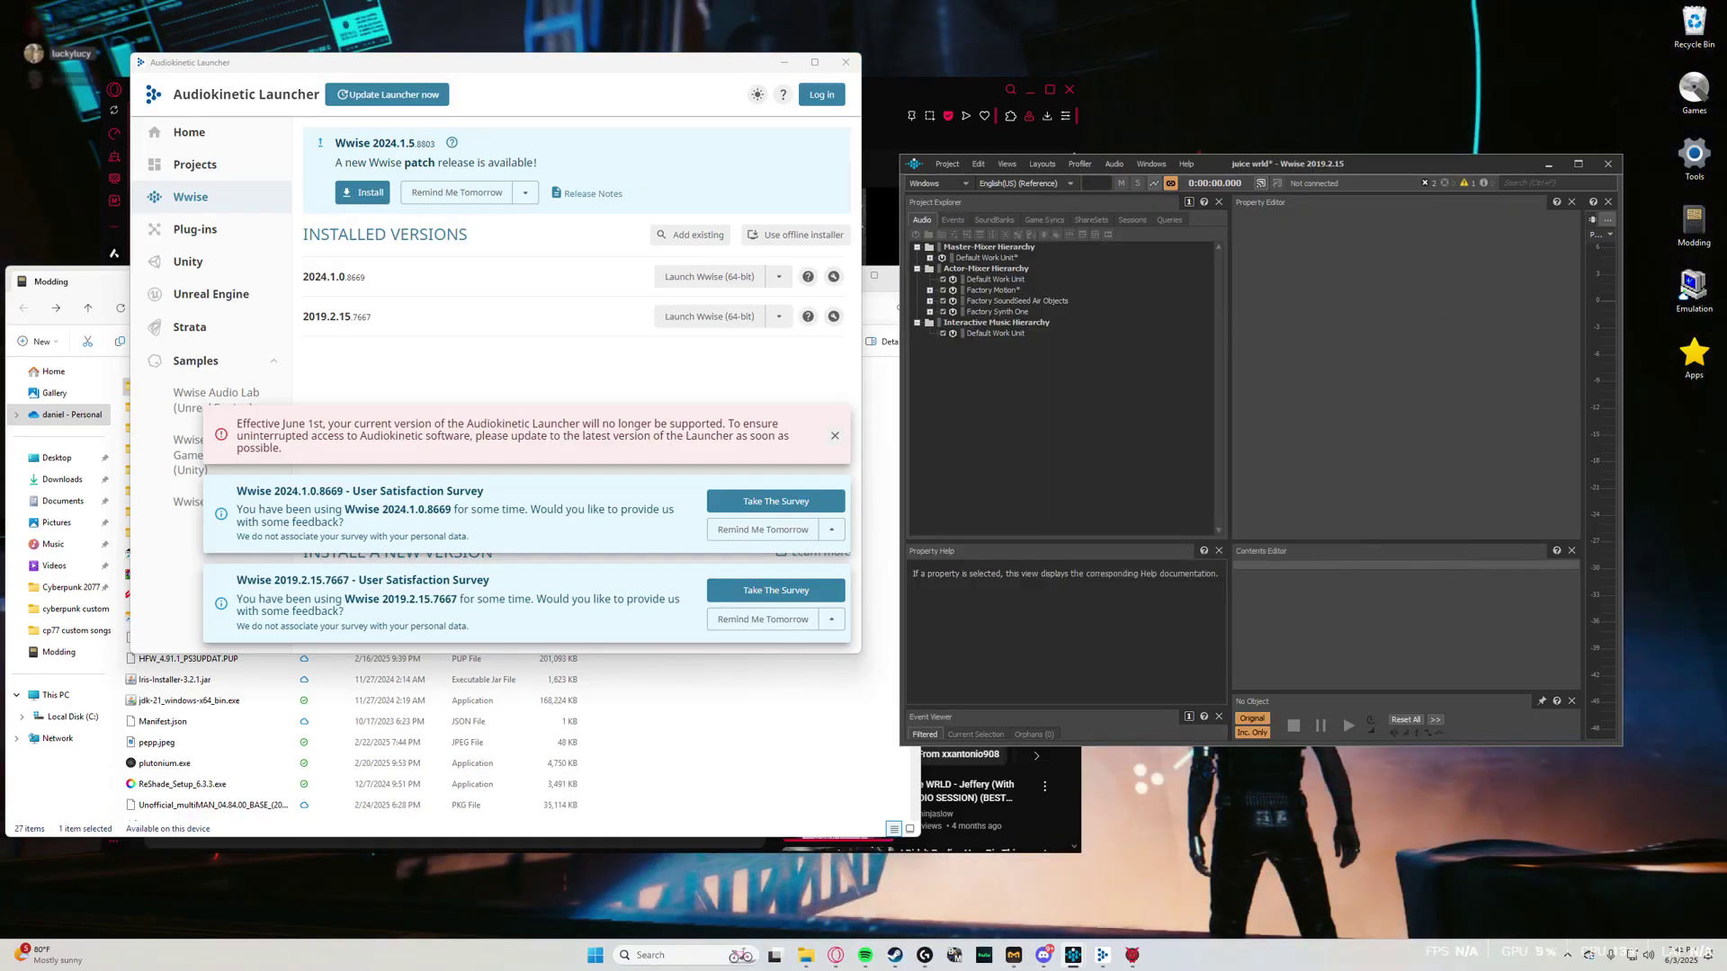
- Clear the Audiokinetic Launcher, File Explorer and browser windows from the desktop, keeping the Wwise window open
{"action": "left_click", "coordinate": [784, 63]}
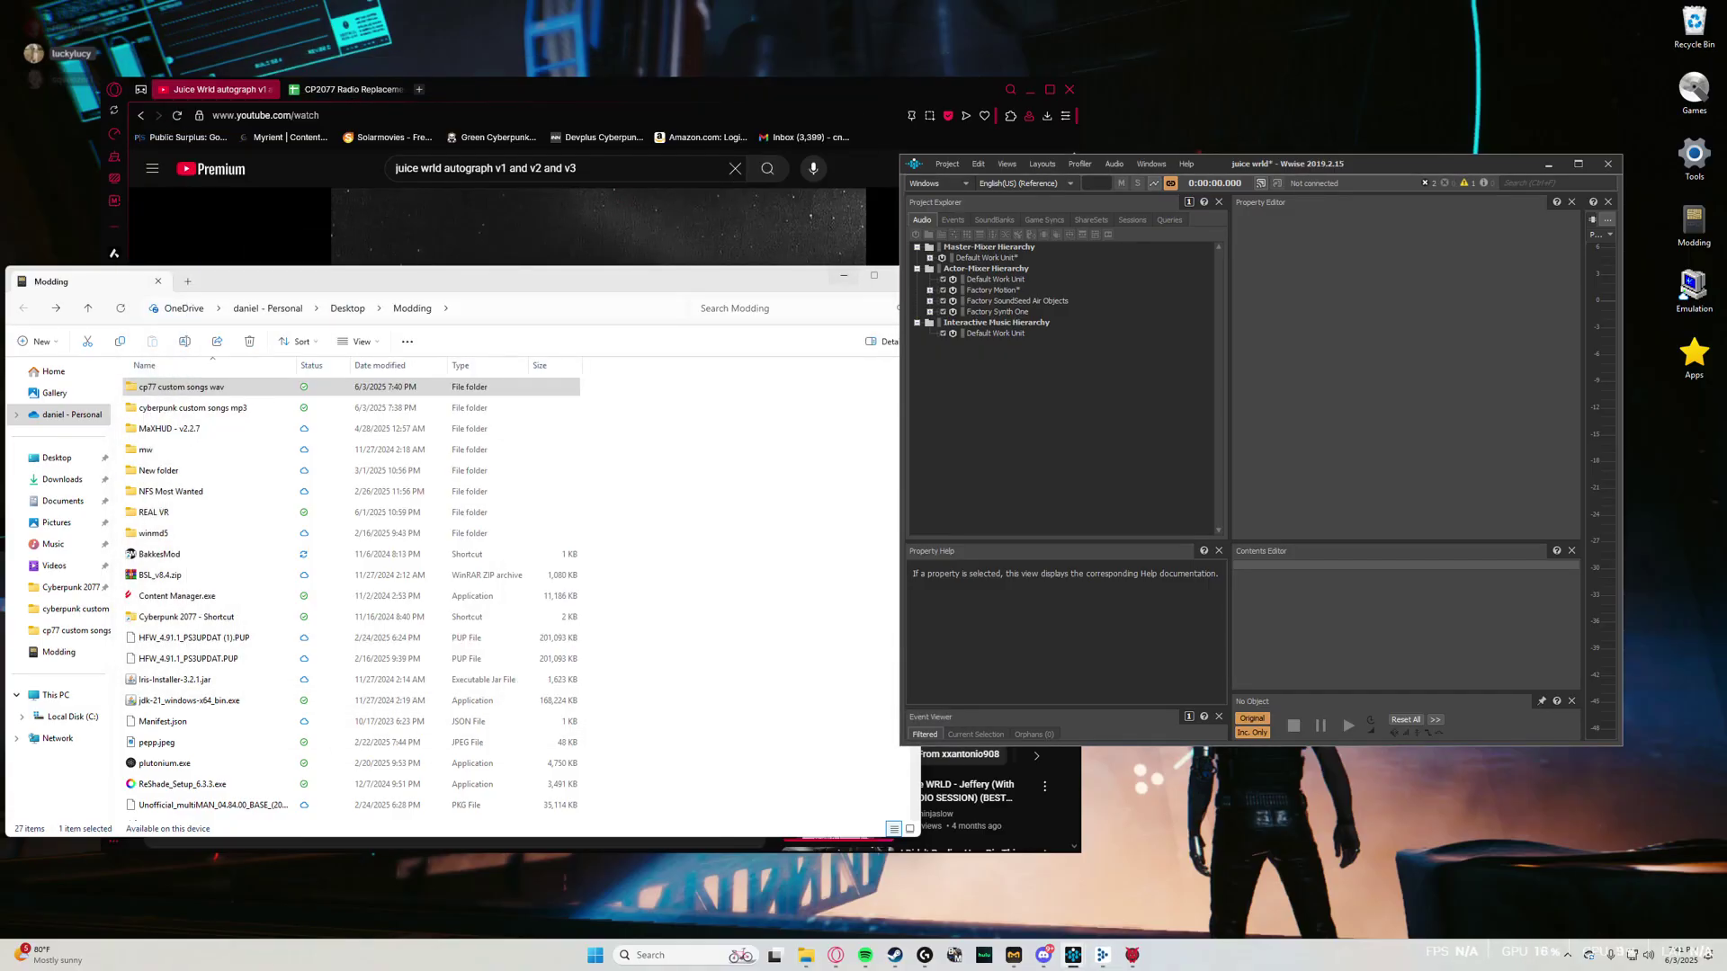
{"action": "left_click", "coordinate": [843, 275]}
{"action": "key", "text": "alt+F4"}
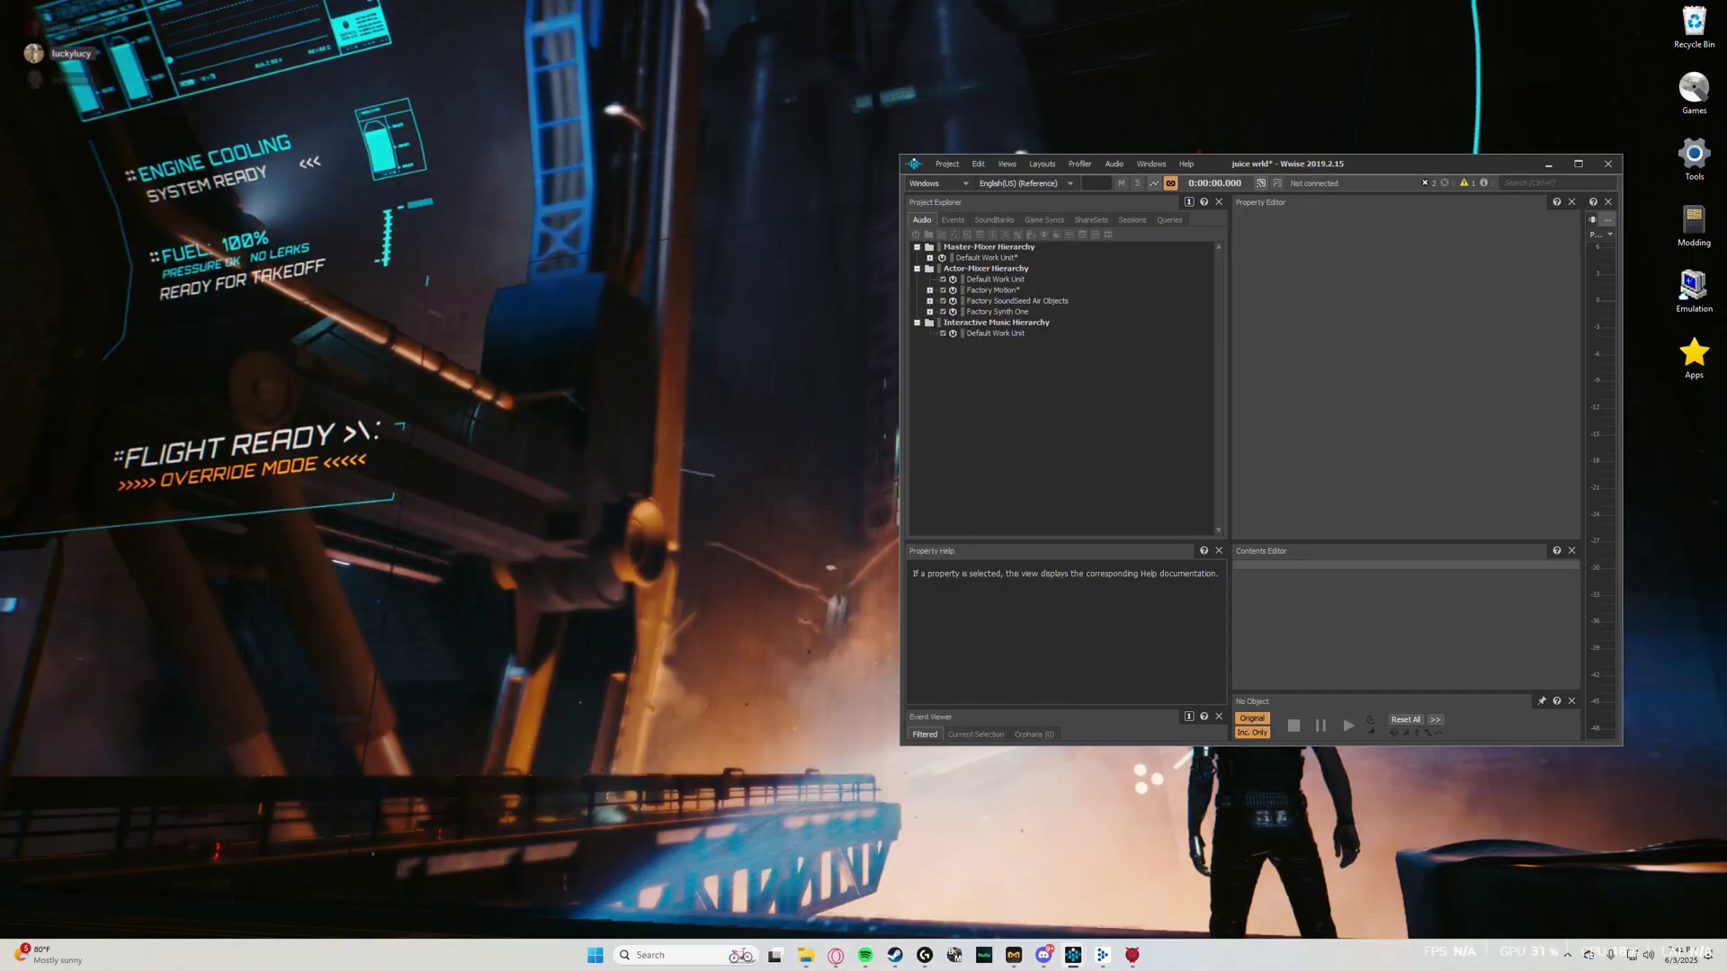
{"action": "key", "text": "alt"}
- Set the project's default conversion settings to the factory Vorbis Quality High preset
{"action": "left_click", "coordinate": [946, 164]}
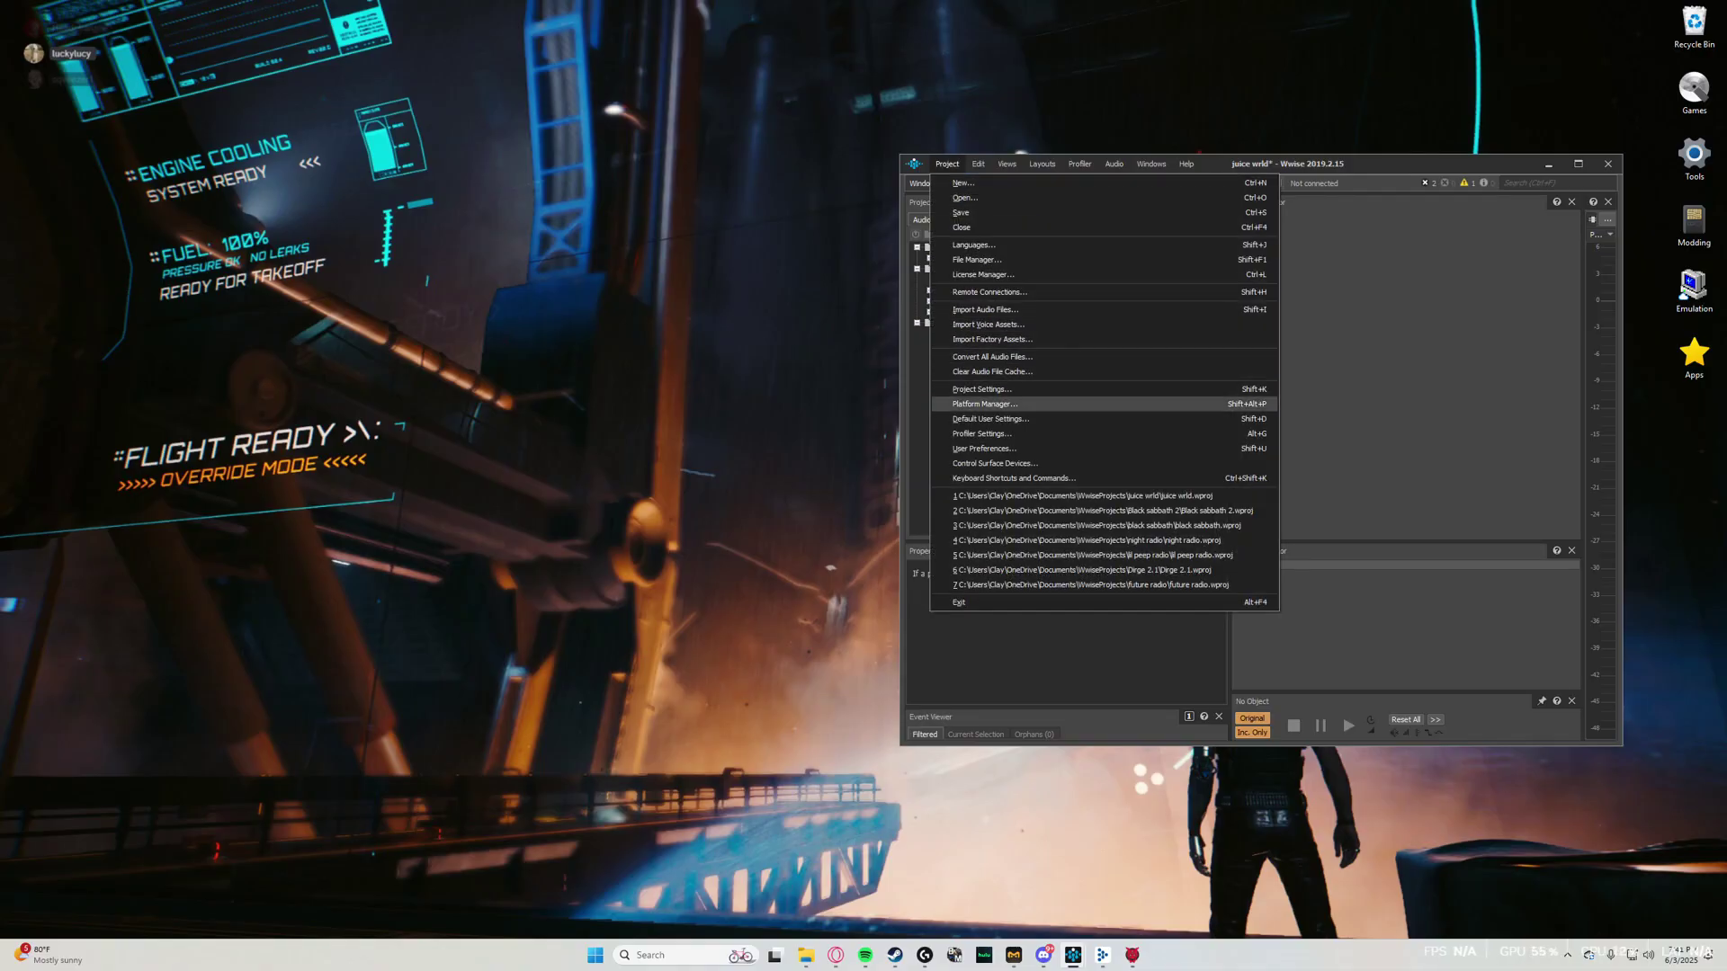
{"action": "left_click", "coordinate": [981, 389]}
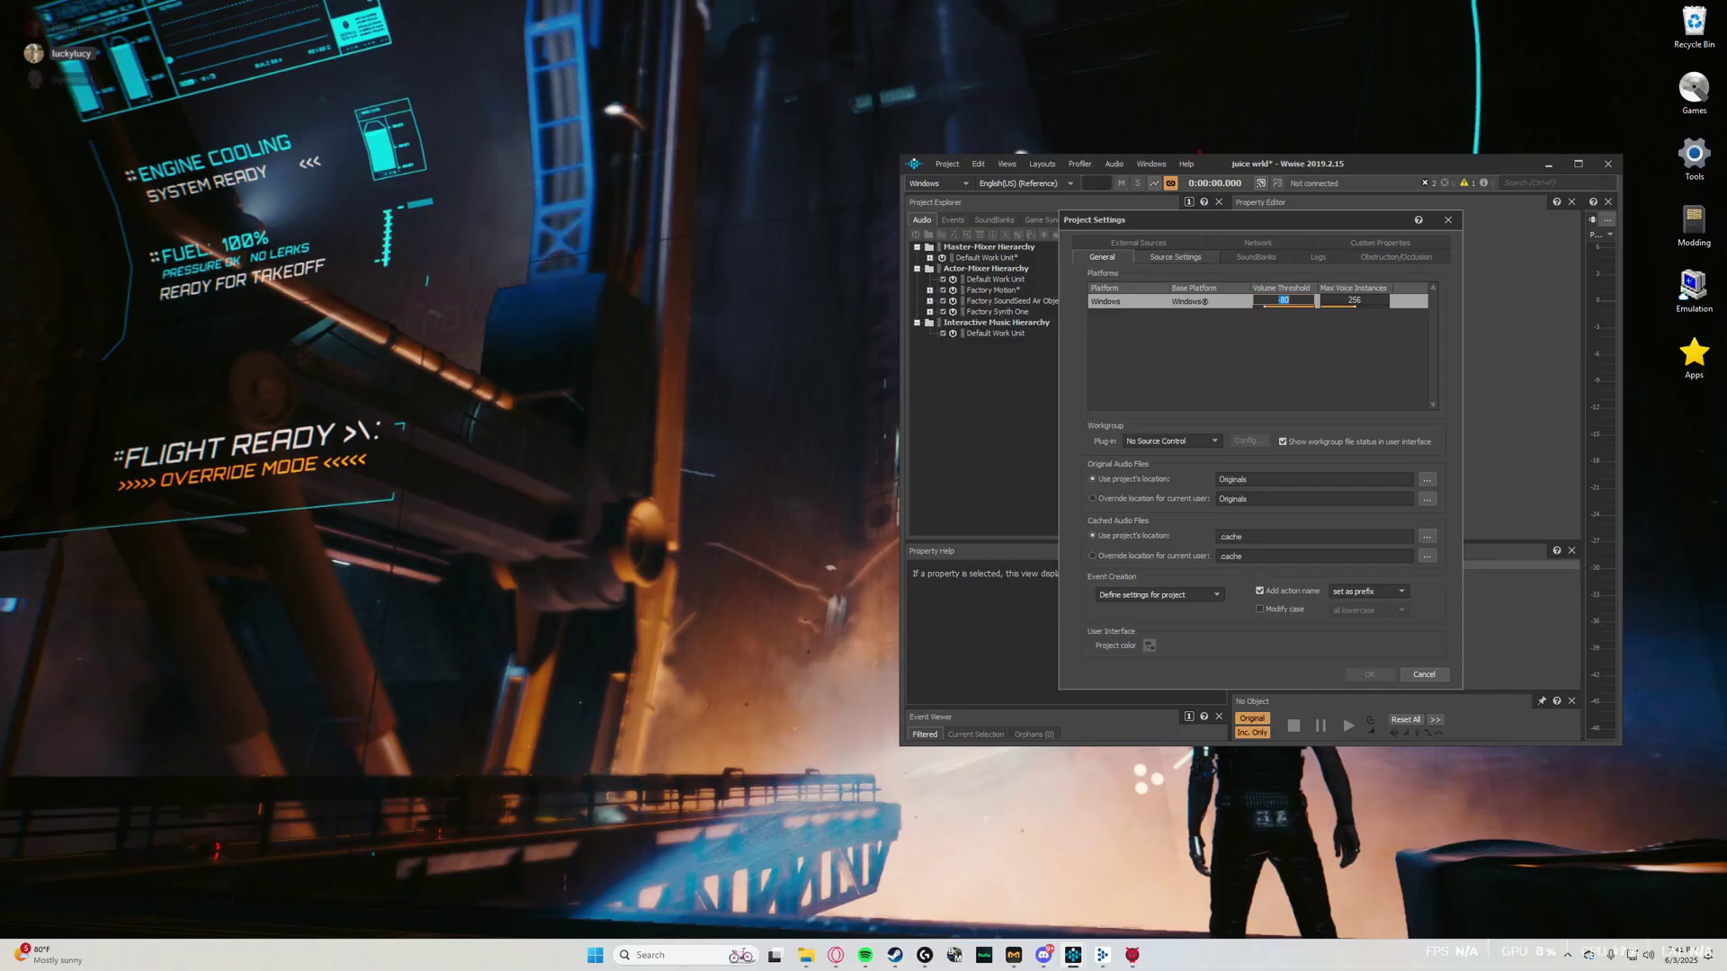
{"action": "left_click", "coordinate": [1175, 257]}
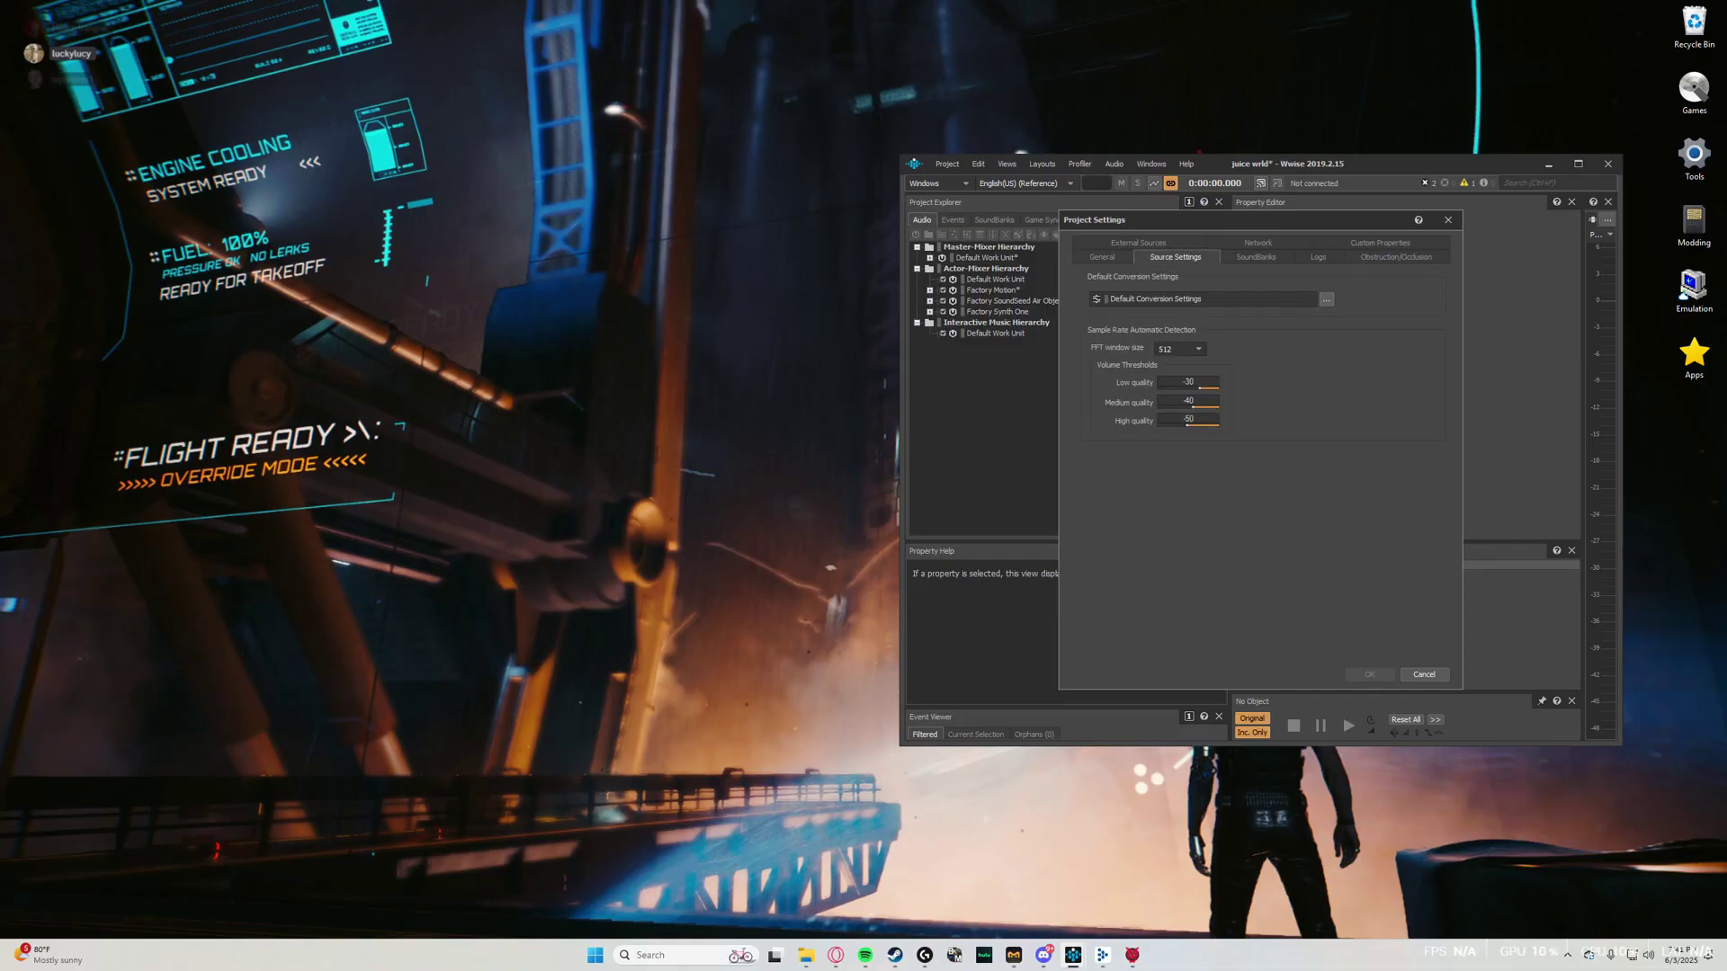
{"action": "left_click", "coordinate": [1326, 299]}
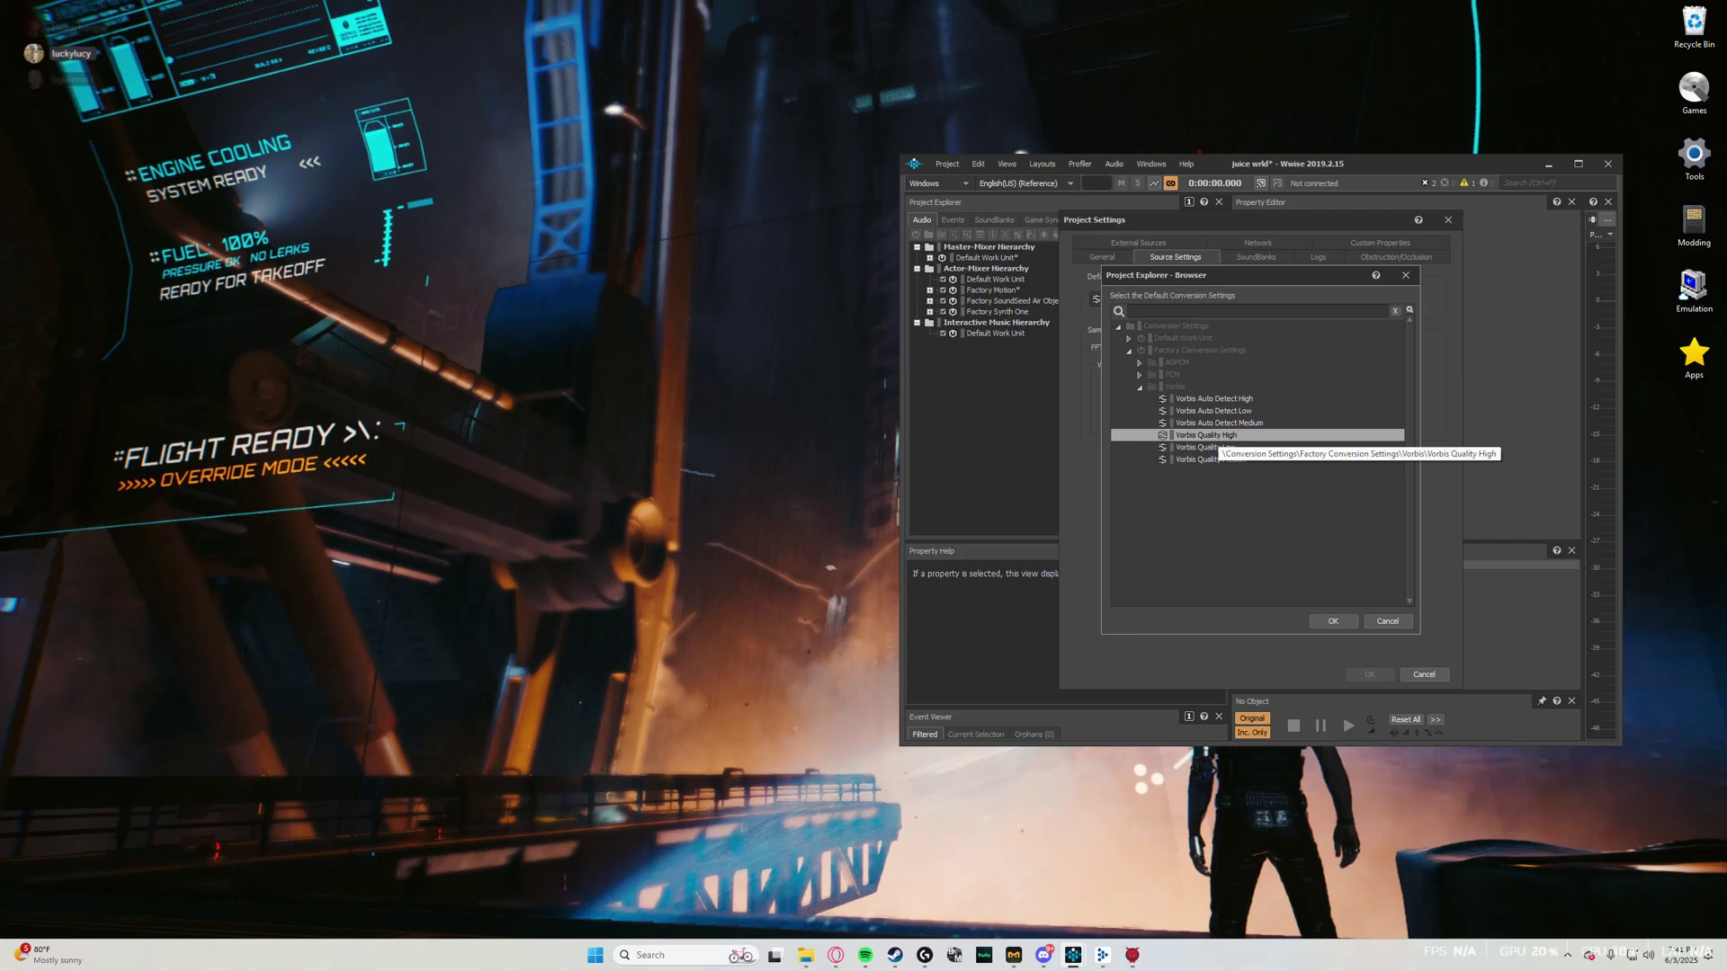
{"action": "left_click", "coordinate": [1333, 620]}
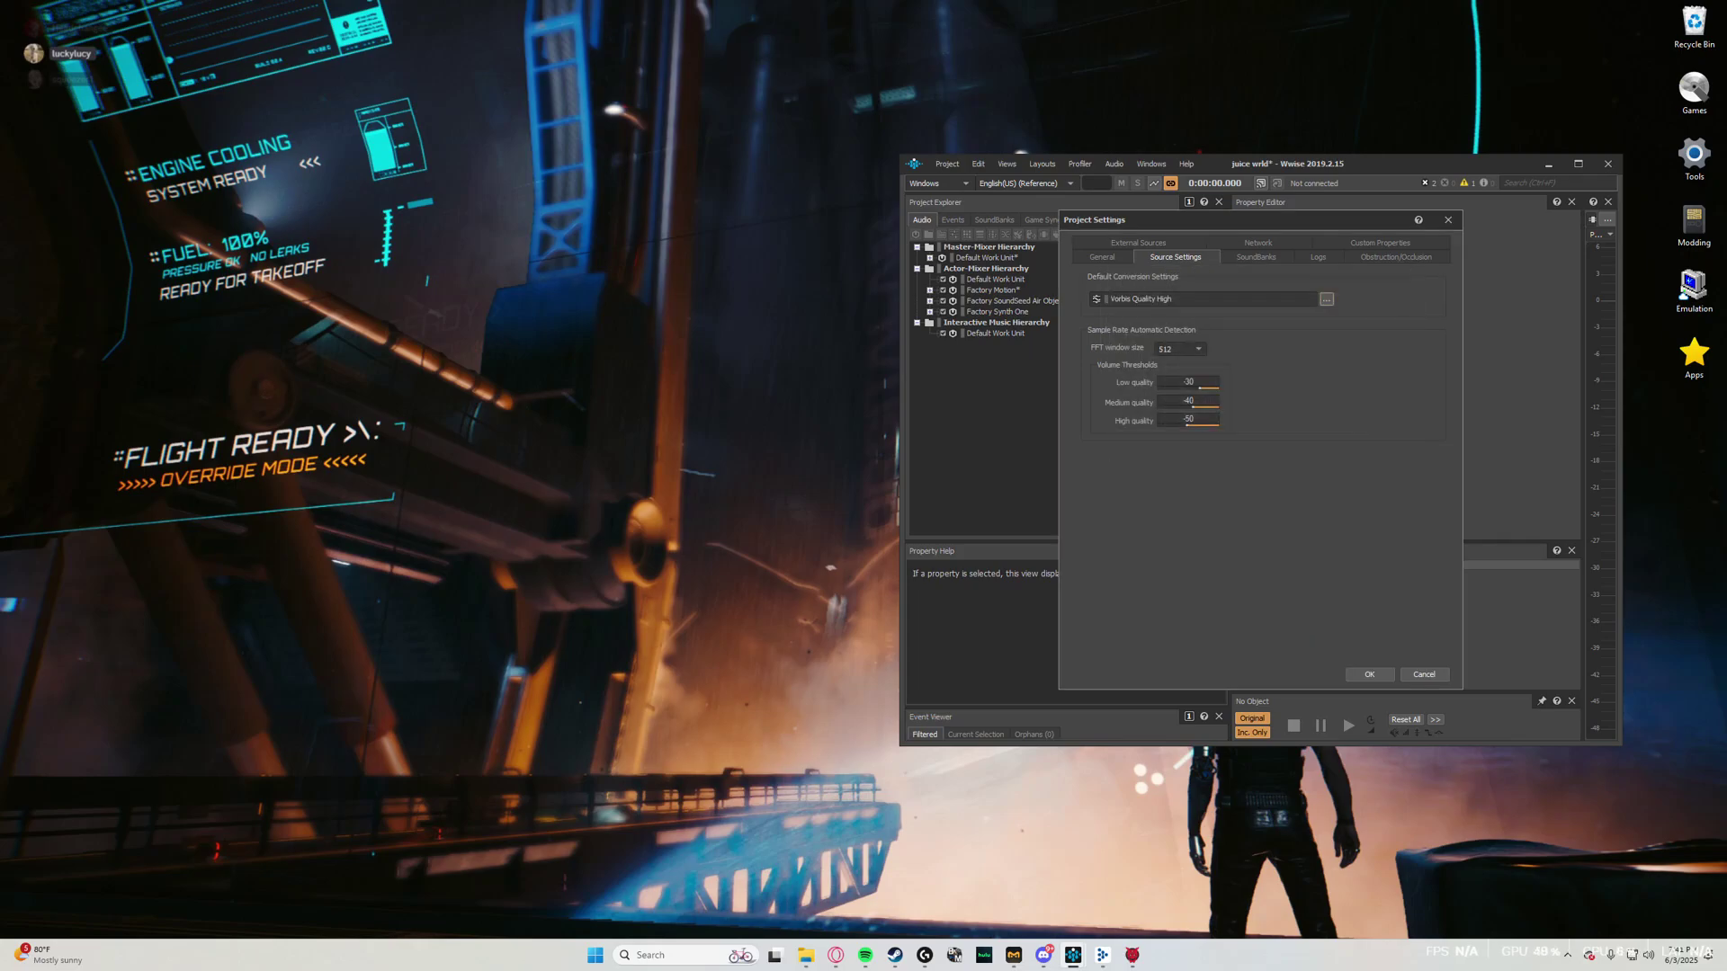
{"action": "left_click", "coordinate": [1368, 674]}
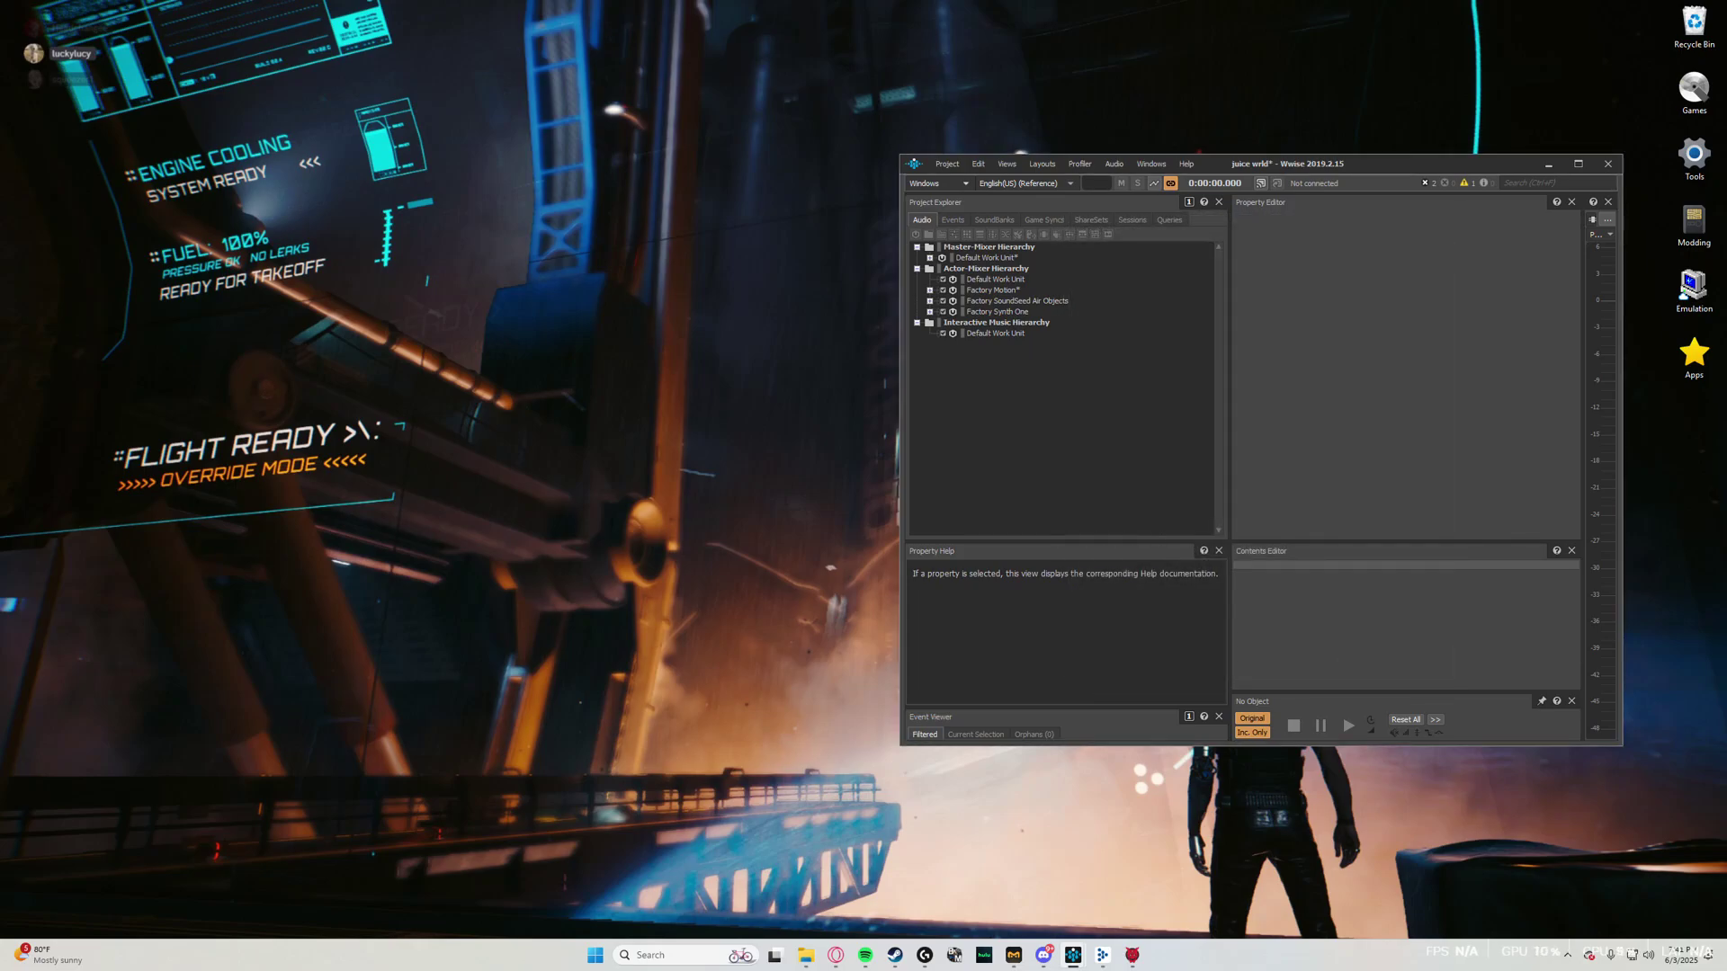
- Import "Juice Wrld autograph v1 and v2 and v3 Together 4.wav" from Desktop\Modding\cp77 custom songs wav as a Sound SFX object
{"action": "left_click", "coordinate": [947, 164]}
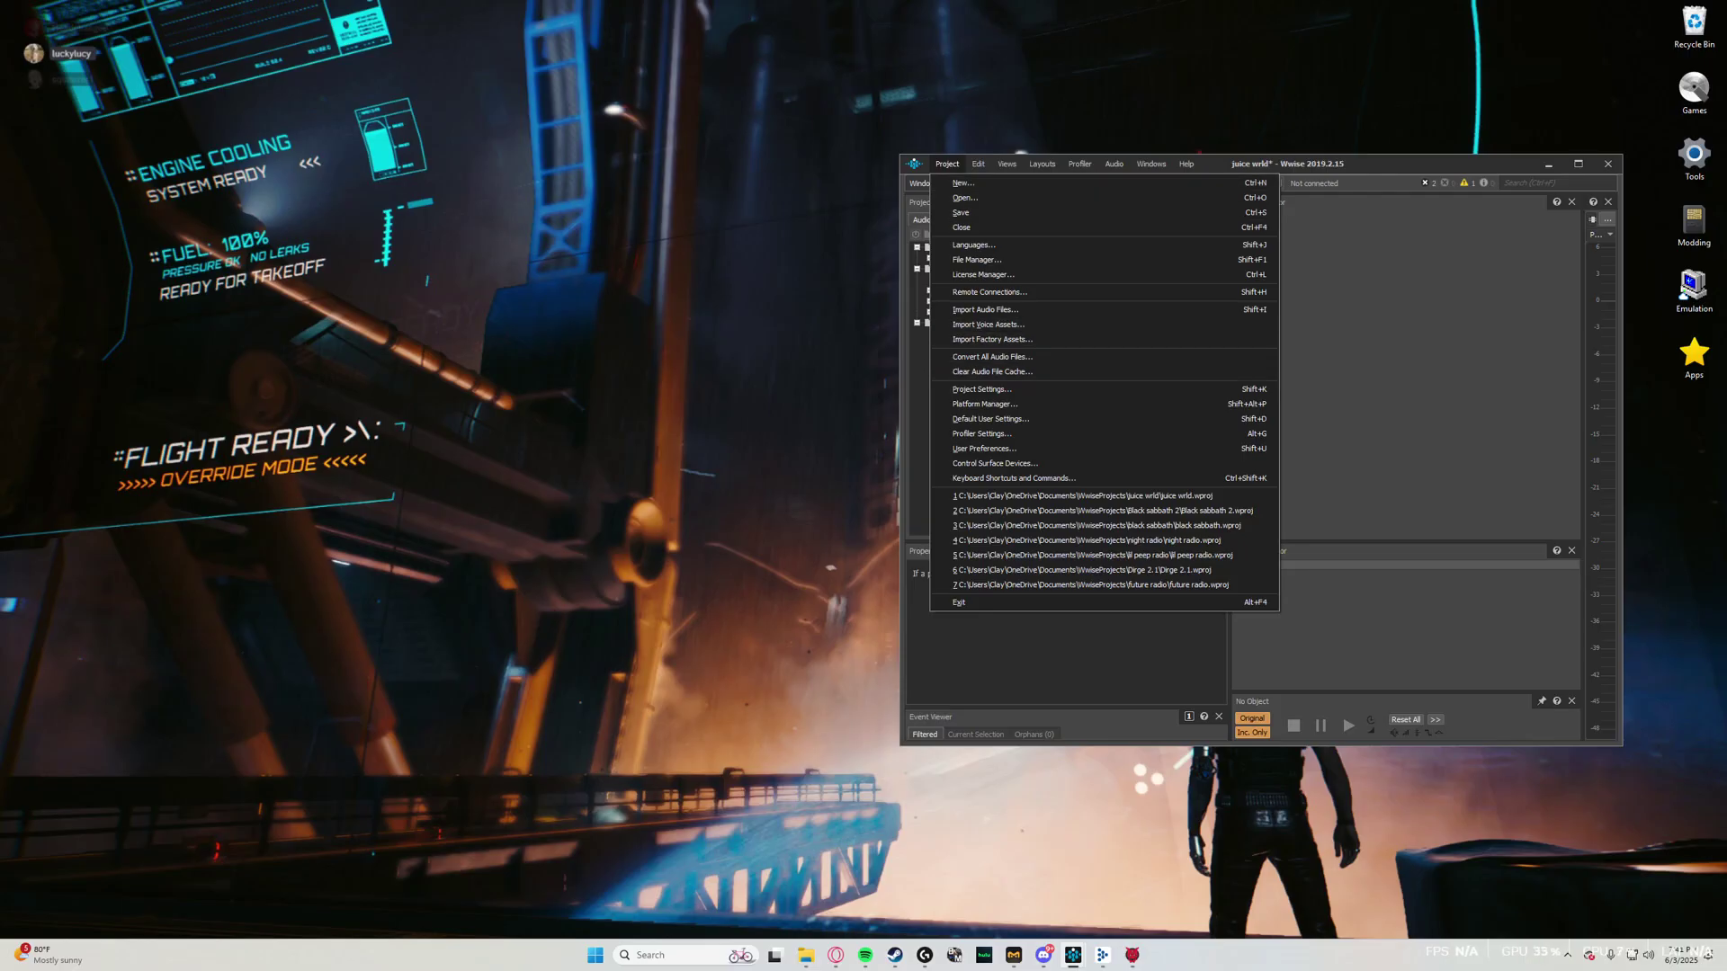
{"action": "left_click", "coordinate": [985, 309]}
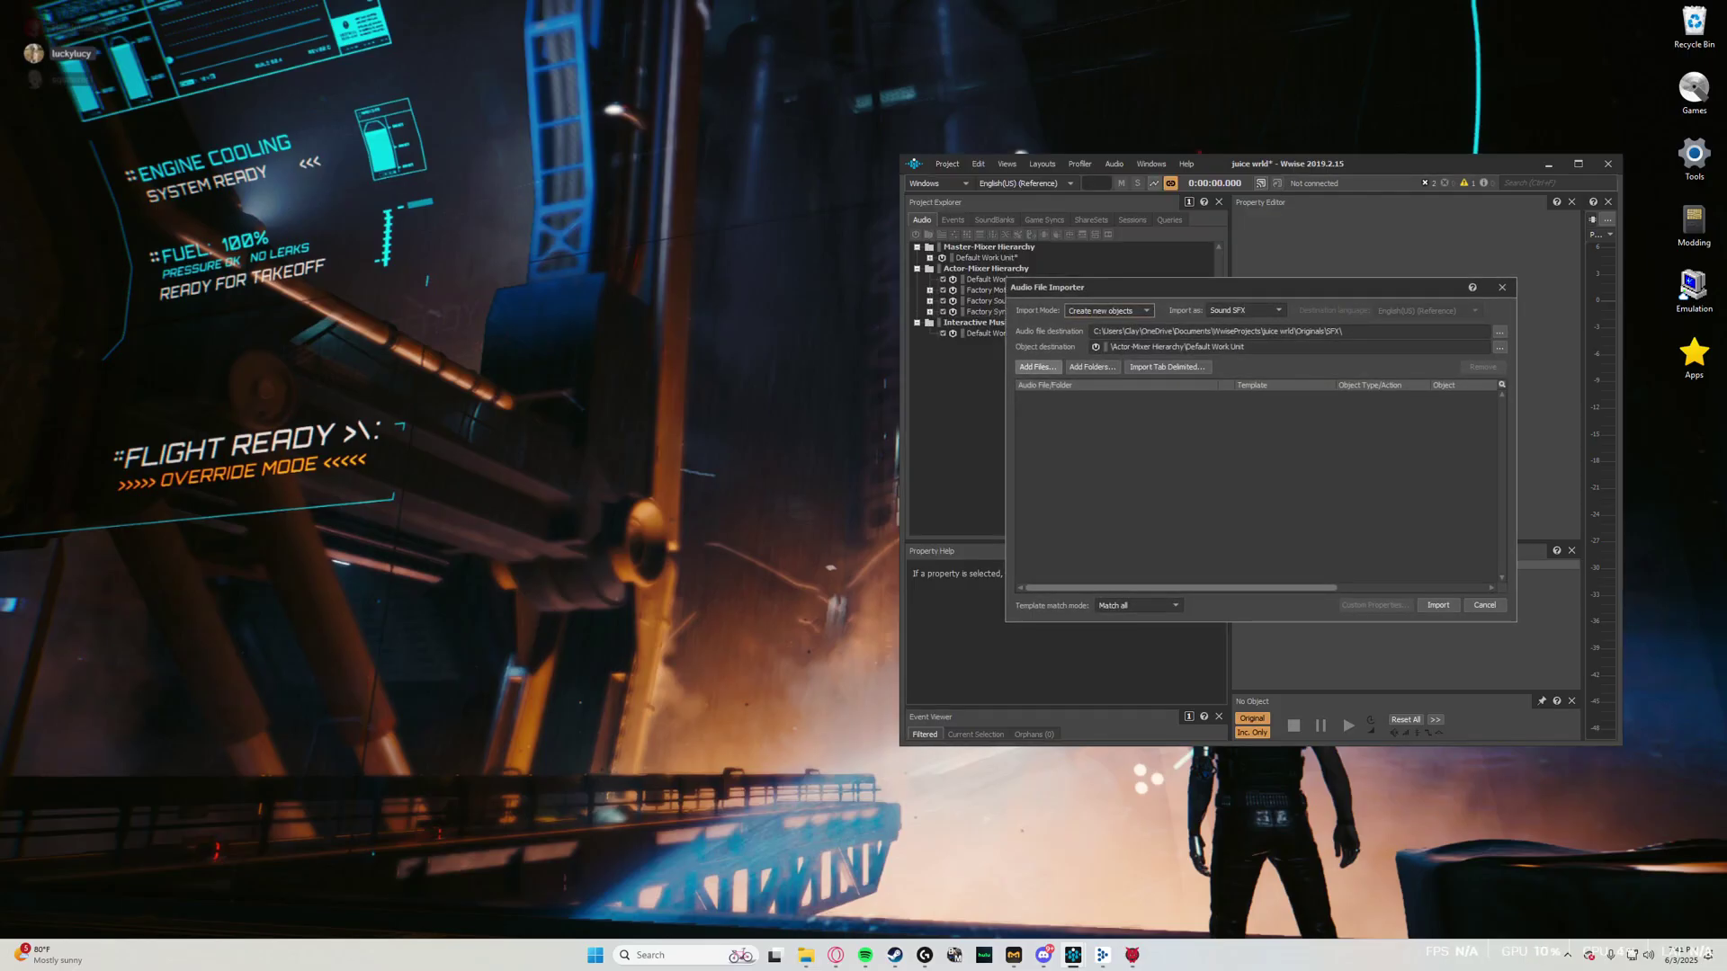
{"action": "left_click", "coordinate": [1038, 367]}
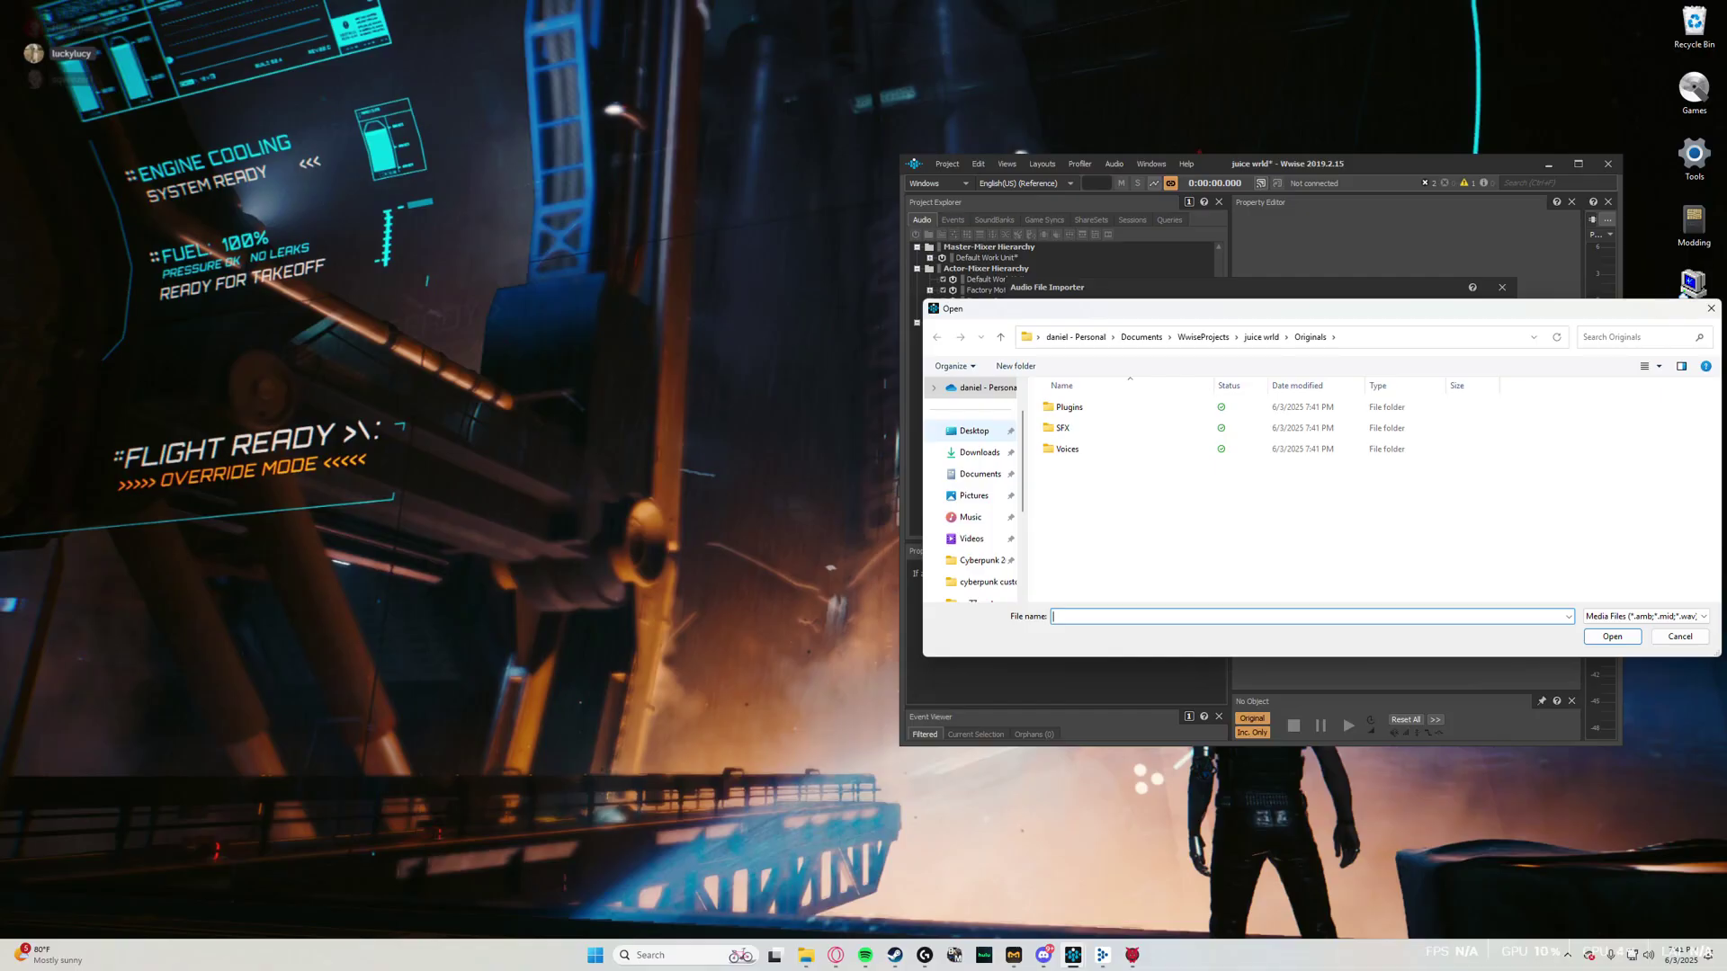
{"action": "left_click", "coordinate": [974, 431]}
{"action": "double_click", "coordinate": [1076, 470]}
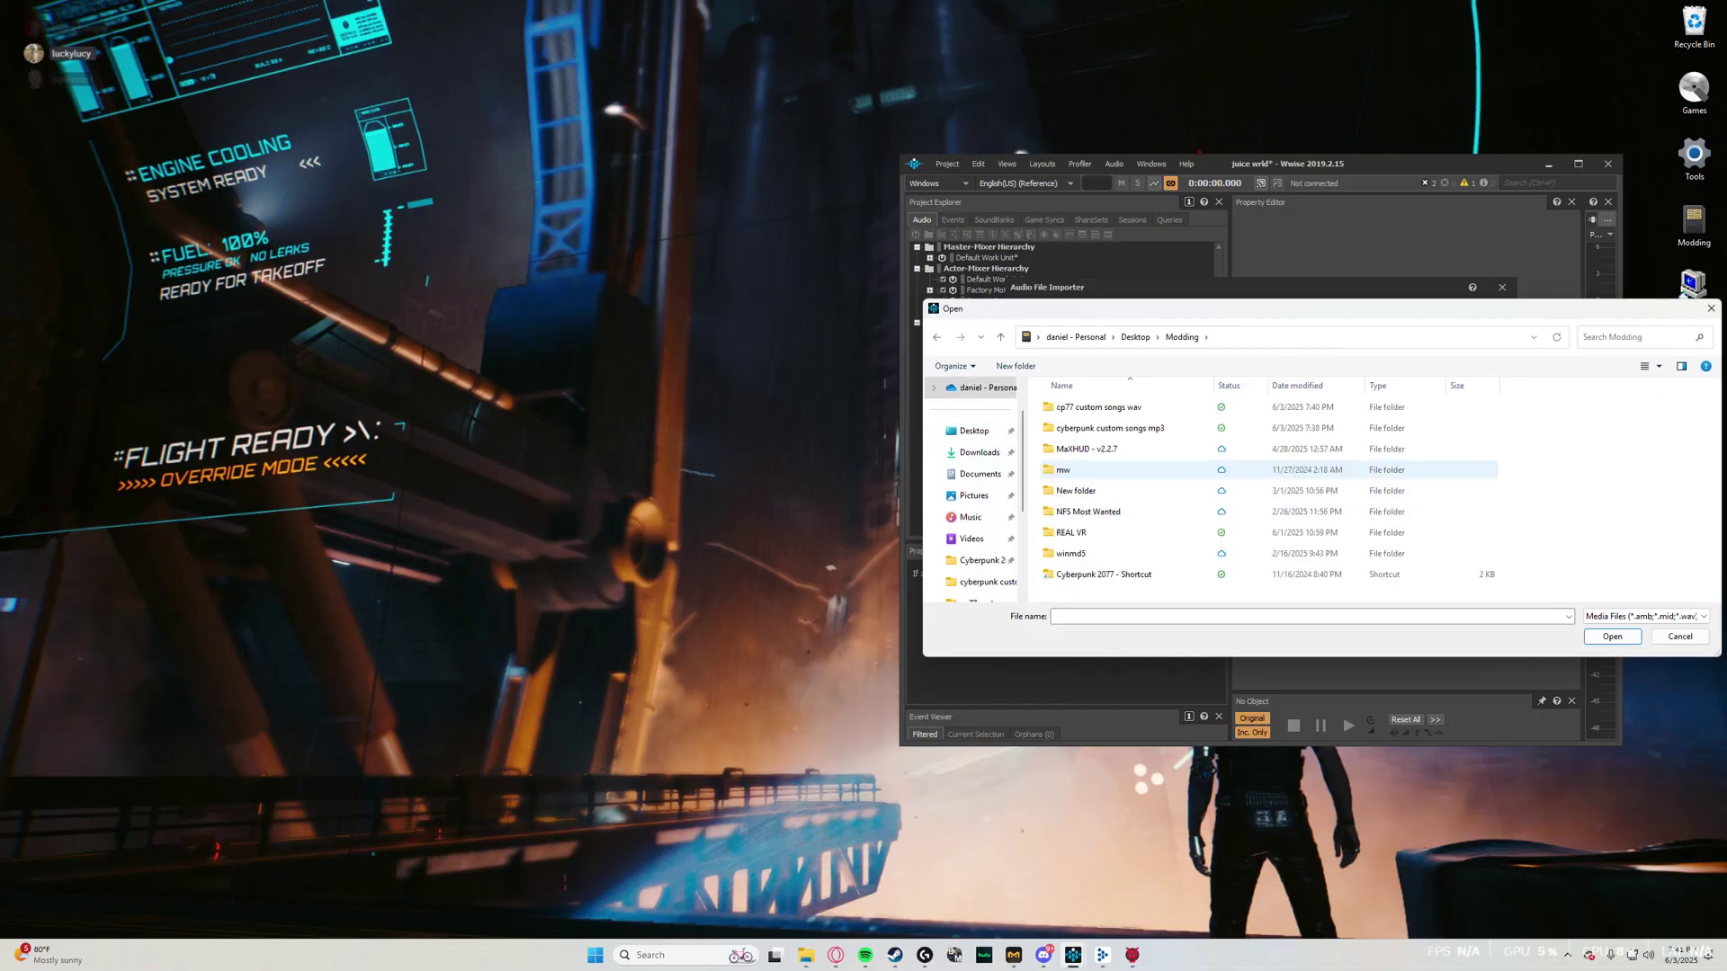
{"action": "double_click", "coordinate": [1097, 407]}
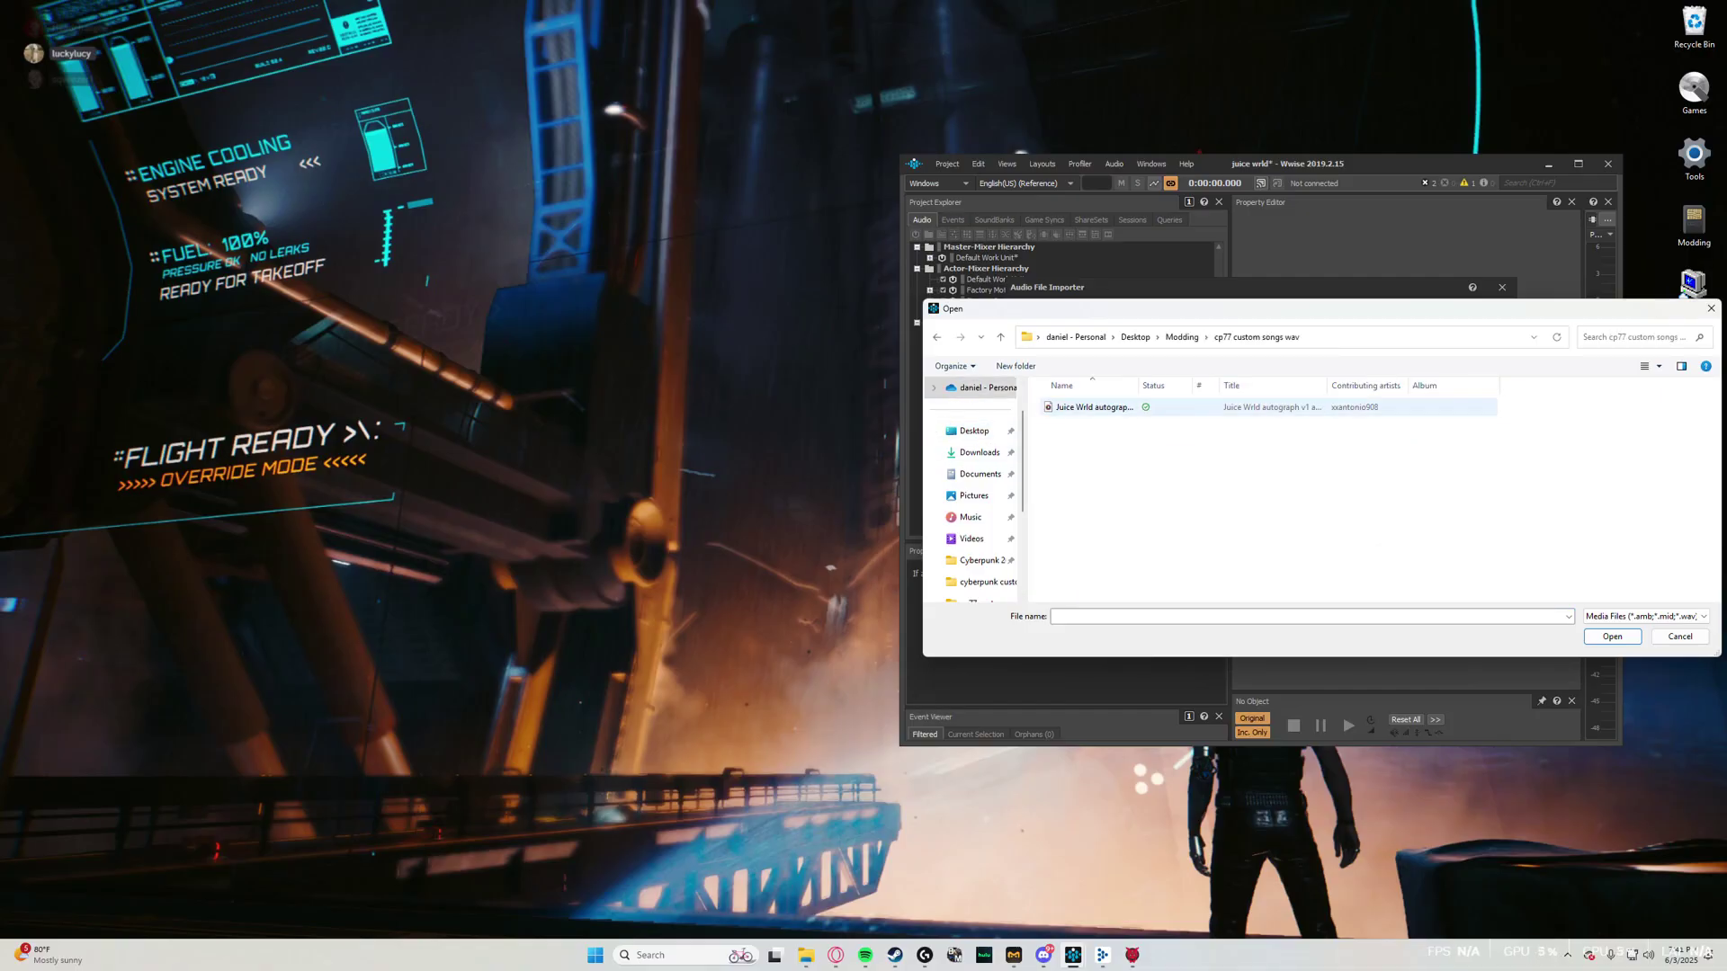
{"action": "left_click", "coordinate": [1095, 408]}
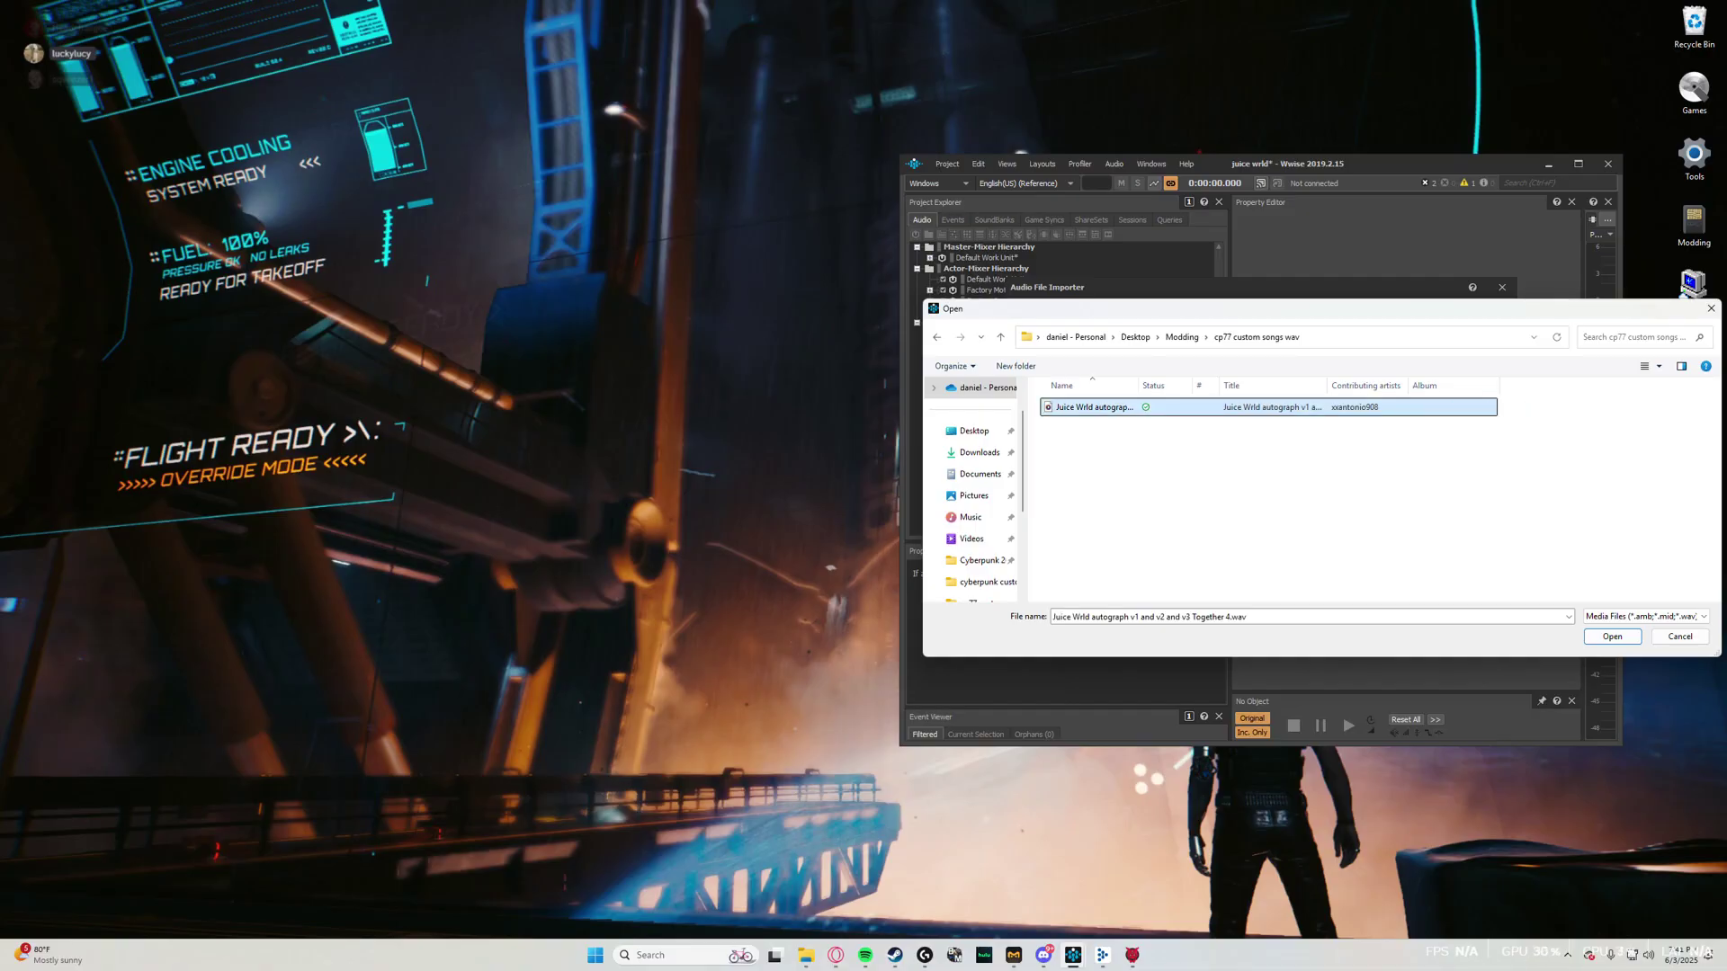
{"action": "left_click_drag", "start_coordinate": [1558, 423], "coordinate": [1310, 398]}
{"action": "key", "text": "Return"}
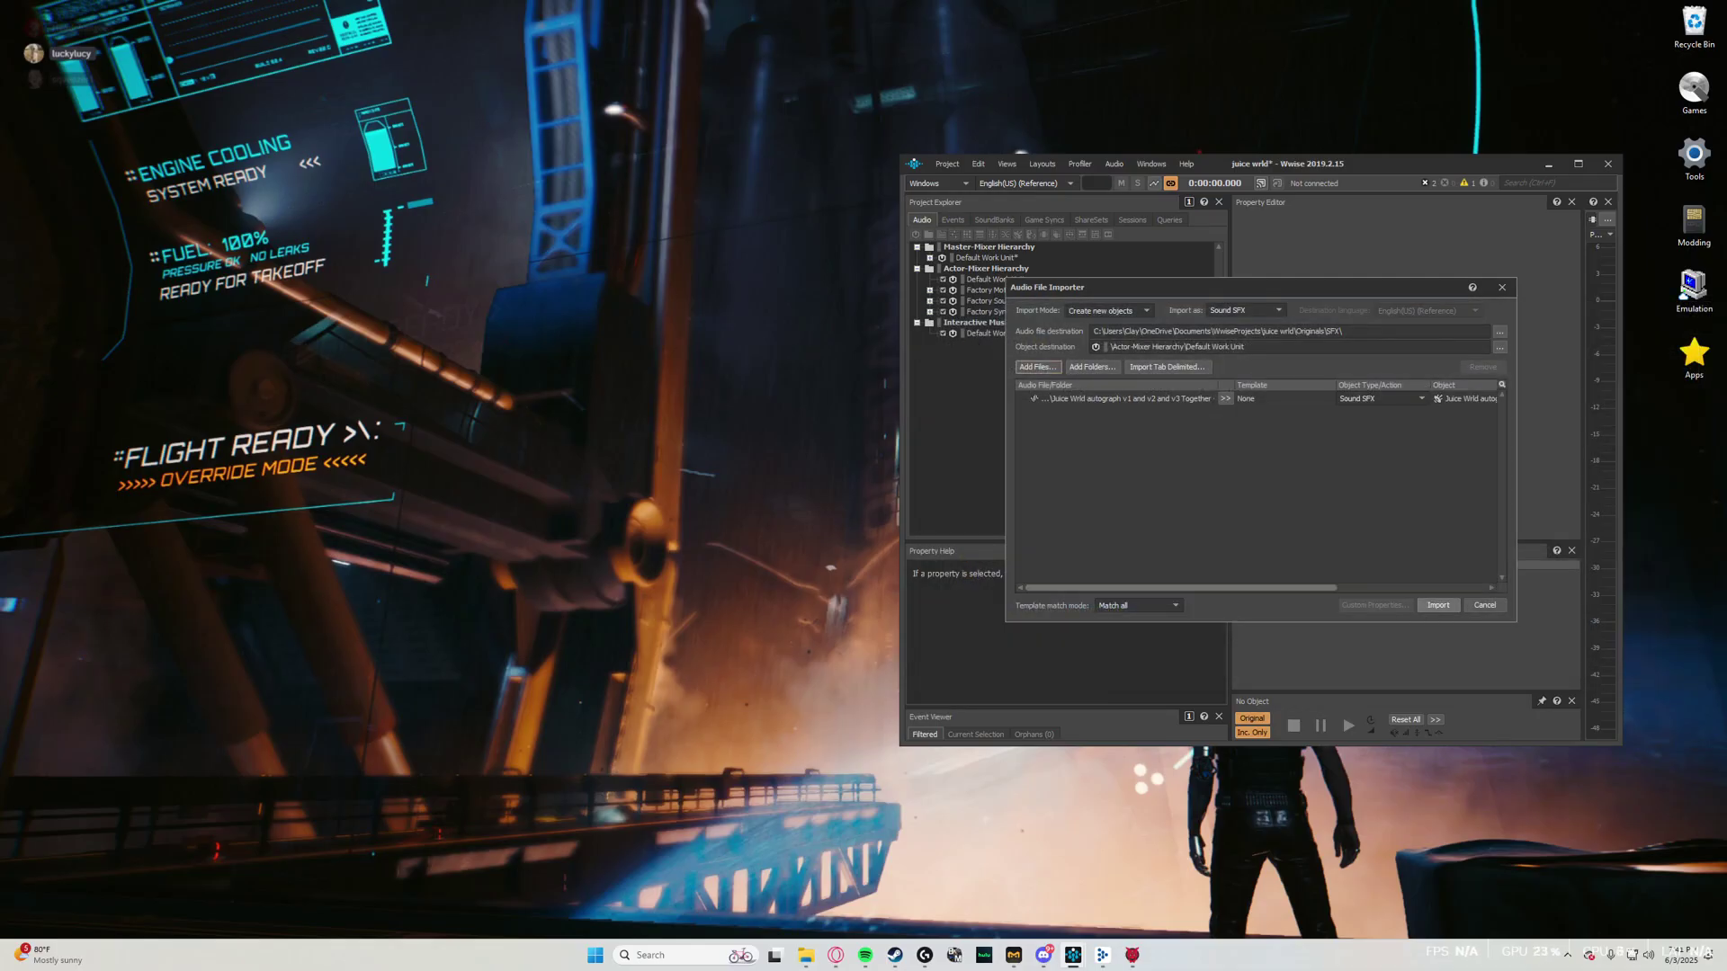
{"action": "left_click", "coordinate": [1438, 605]}
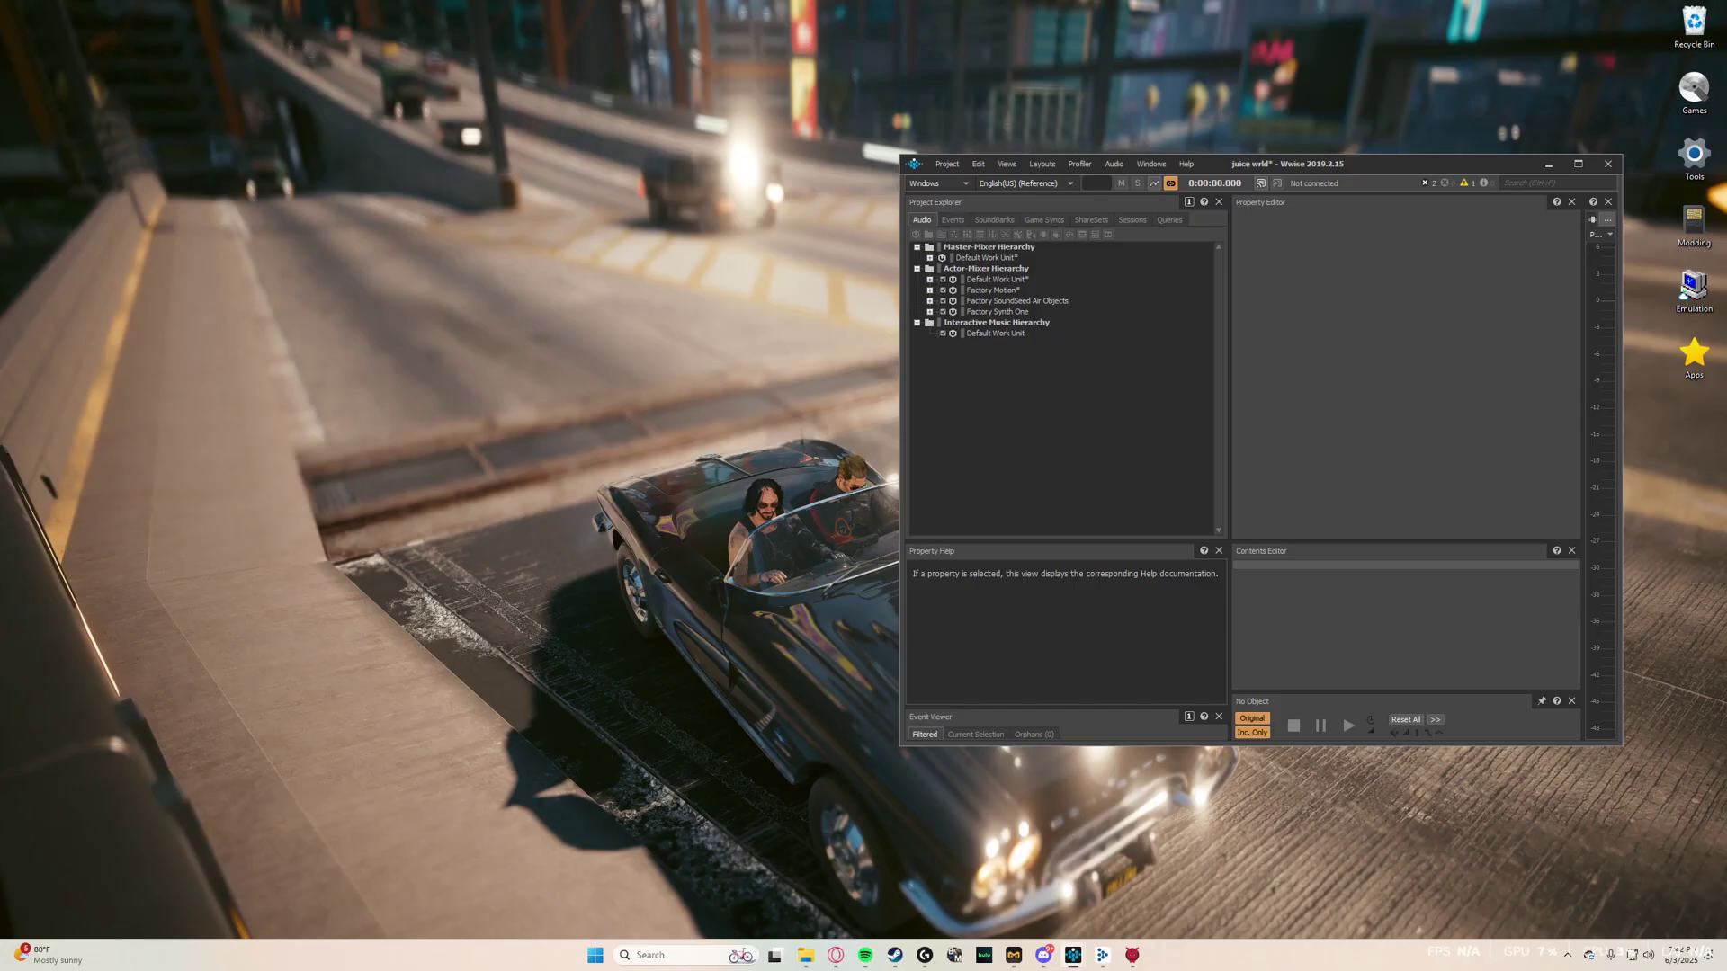
- Convert the imported Juice Wrld sound under the Actor-Mixer Hierarchy's Default Work Unit for the Windows platform
{"action": "left_click", "coordinate": [929, 278]}
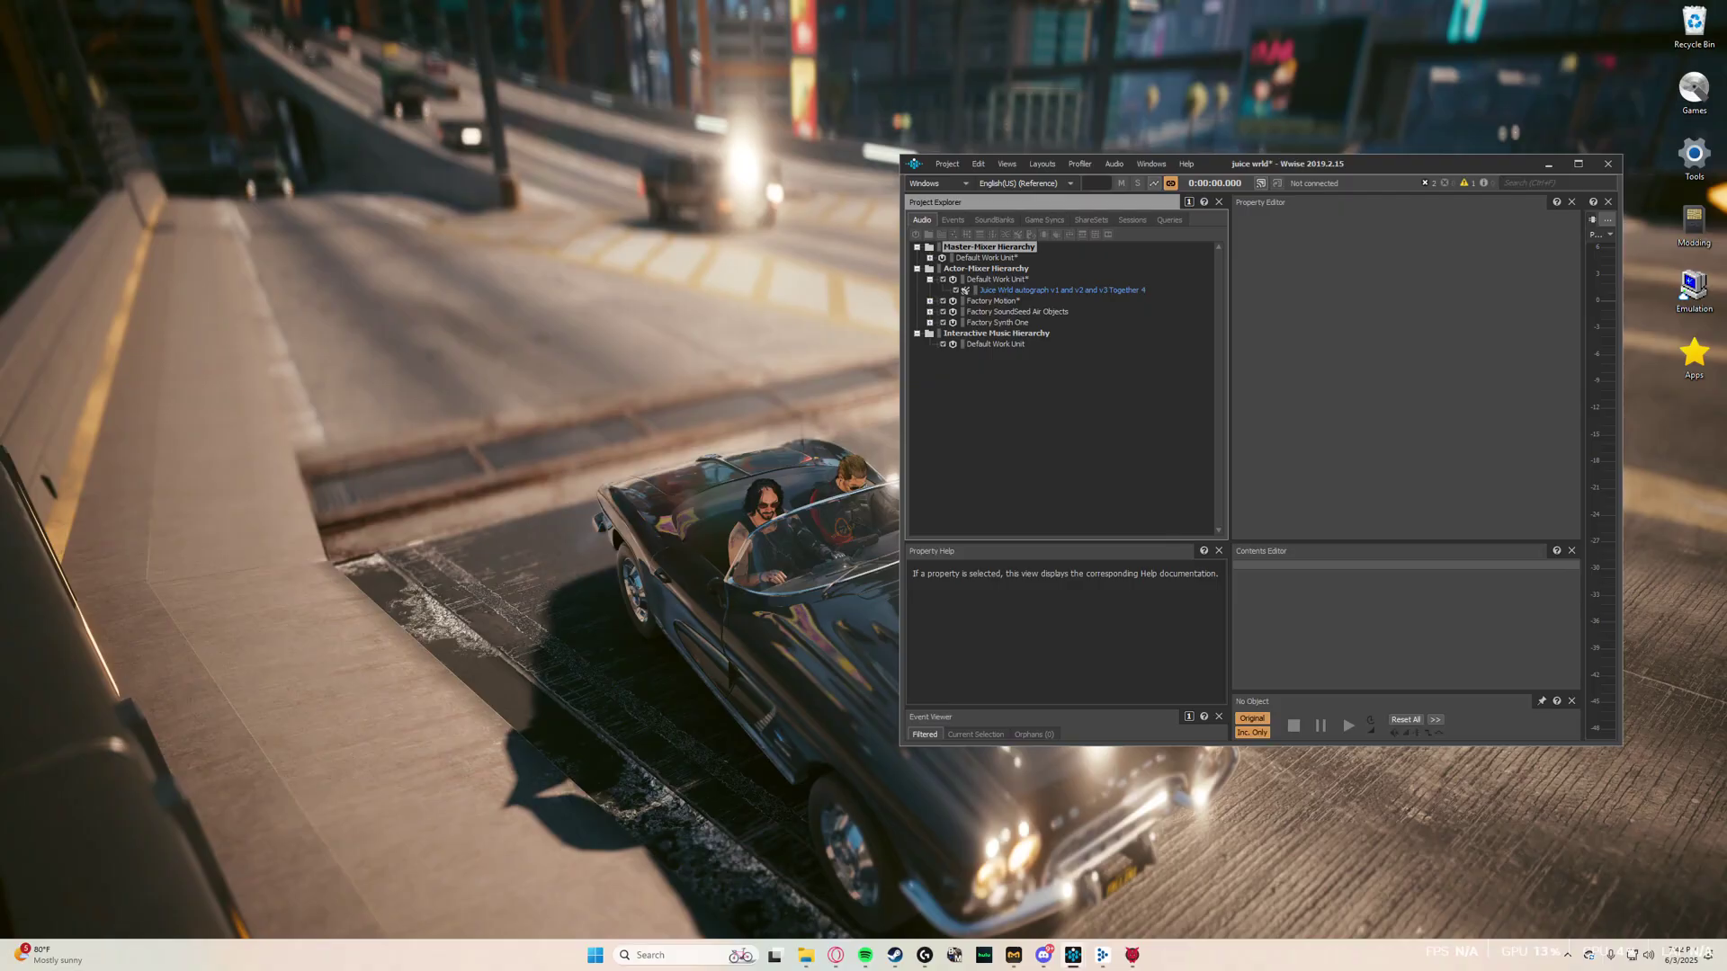
{"action": "left_click", "coordinate": [1061, 289]}
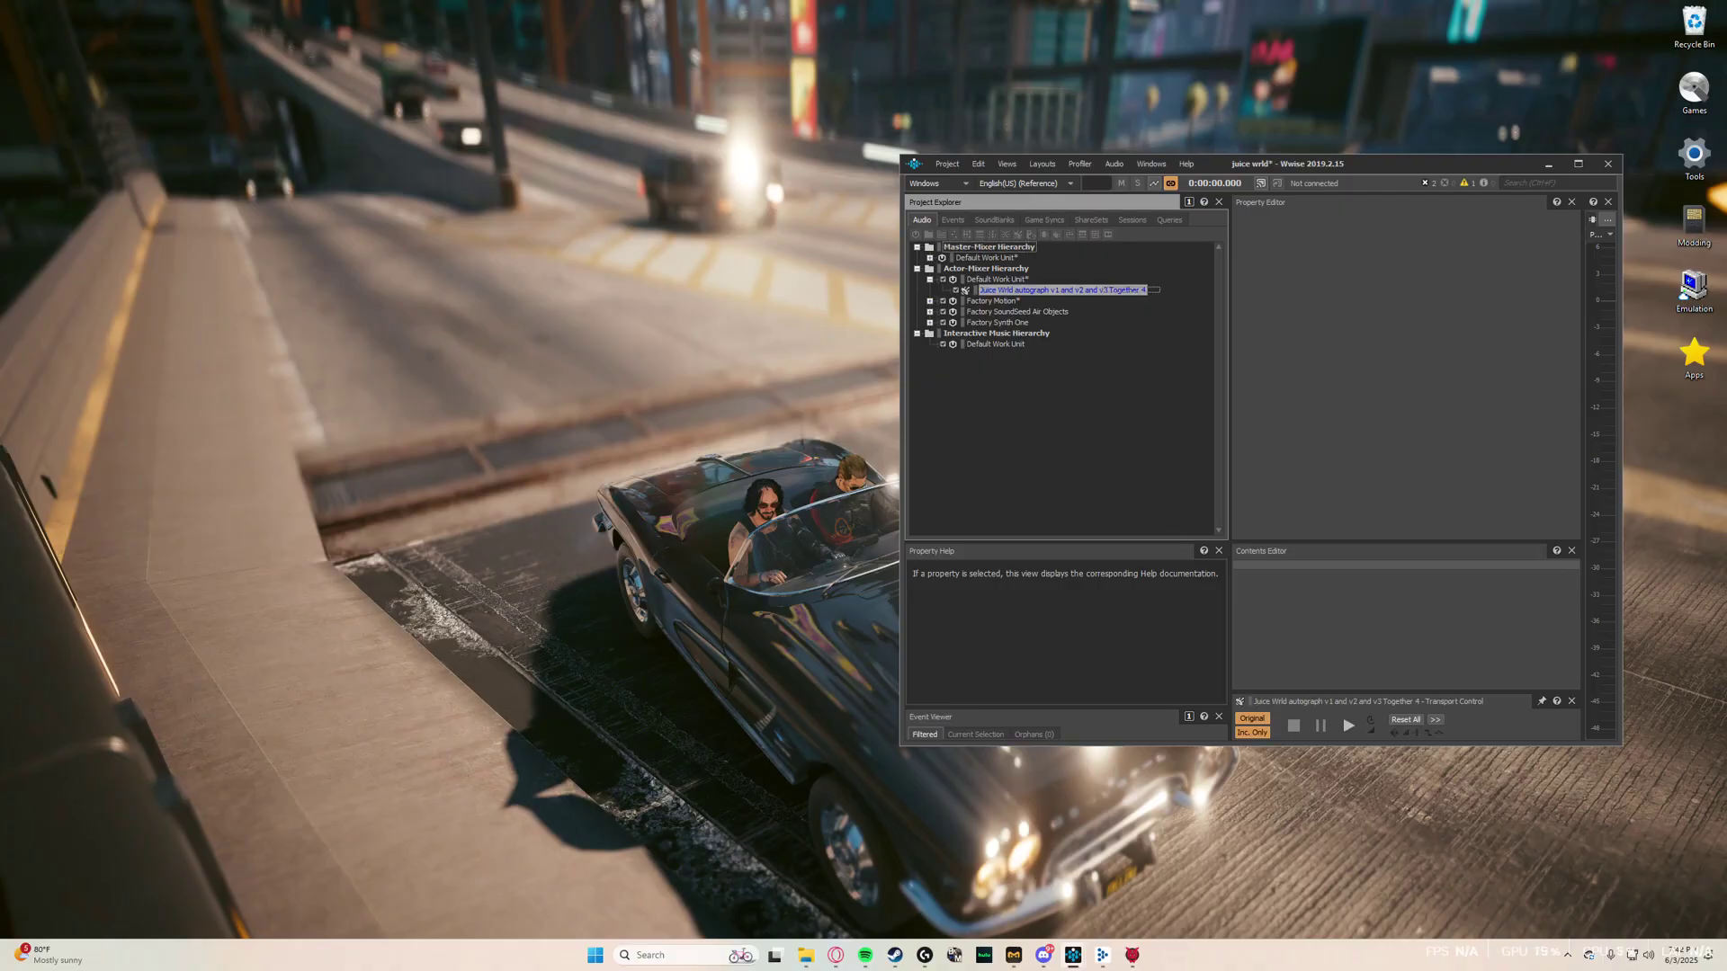
{"action": "key", "text": "Return"}
{"action": "right_click", "coordinate": [1080, 293]}
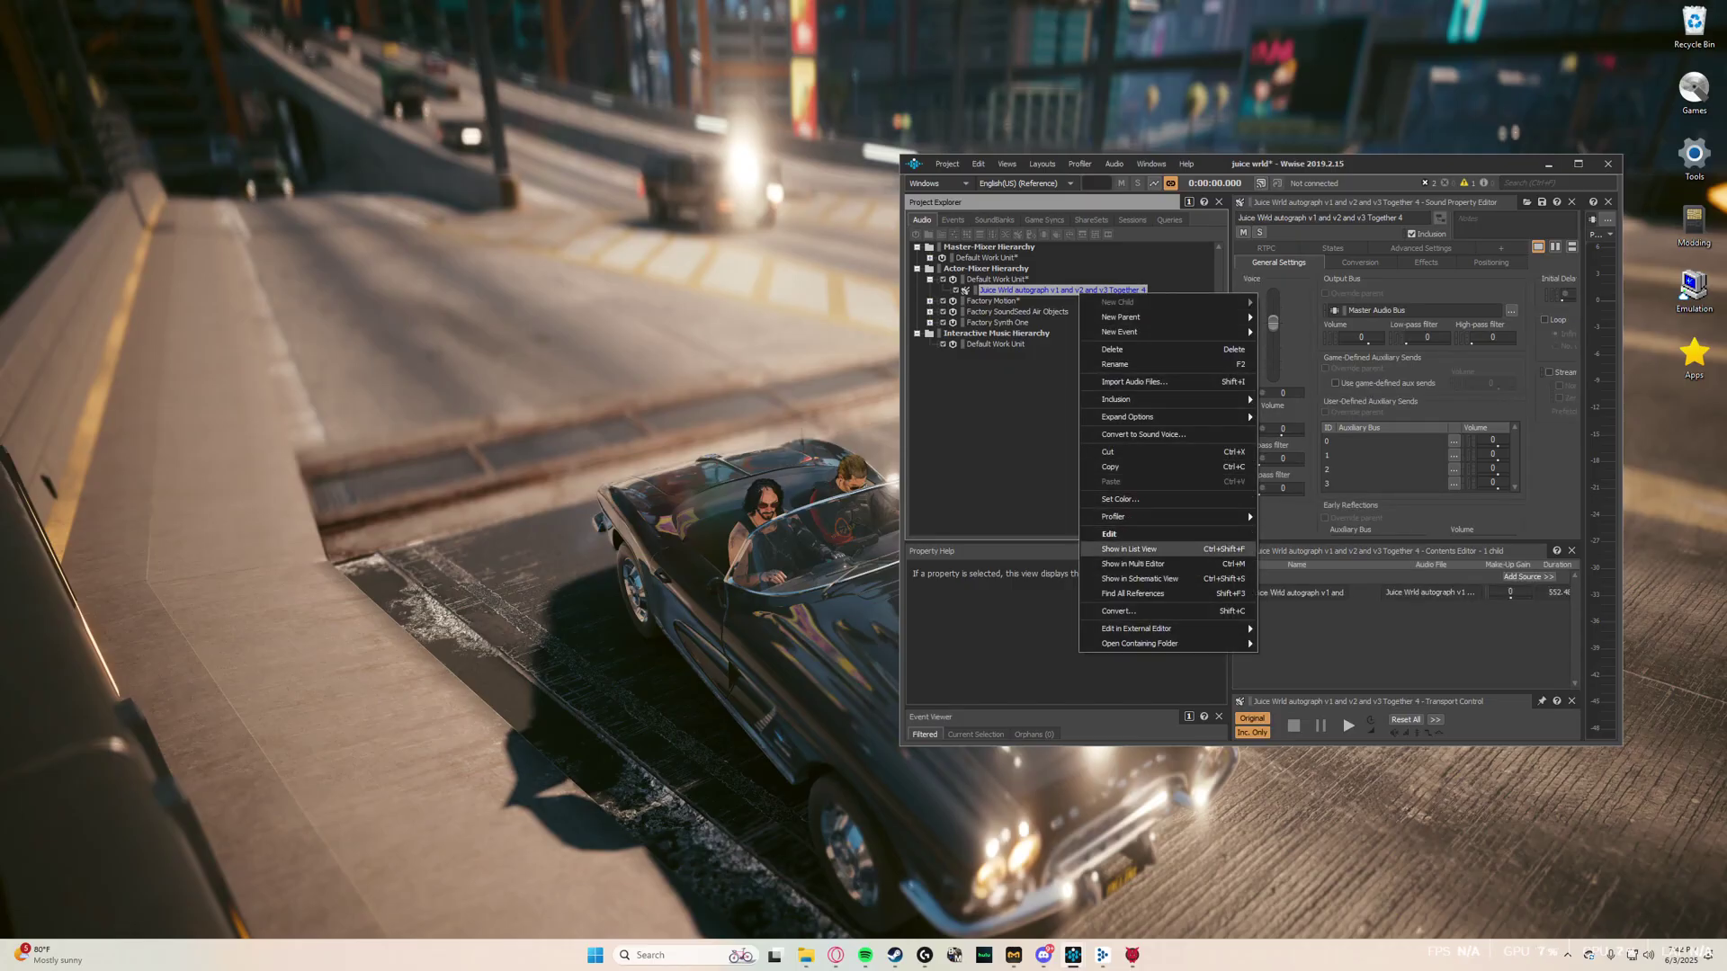
{"action": "left_click", "coordinate": [1124, 610]}
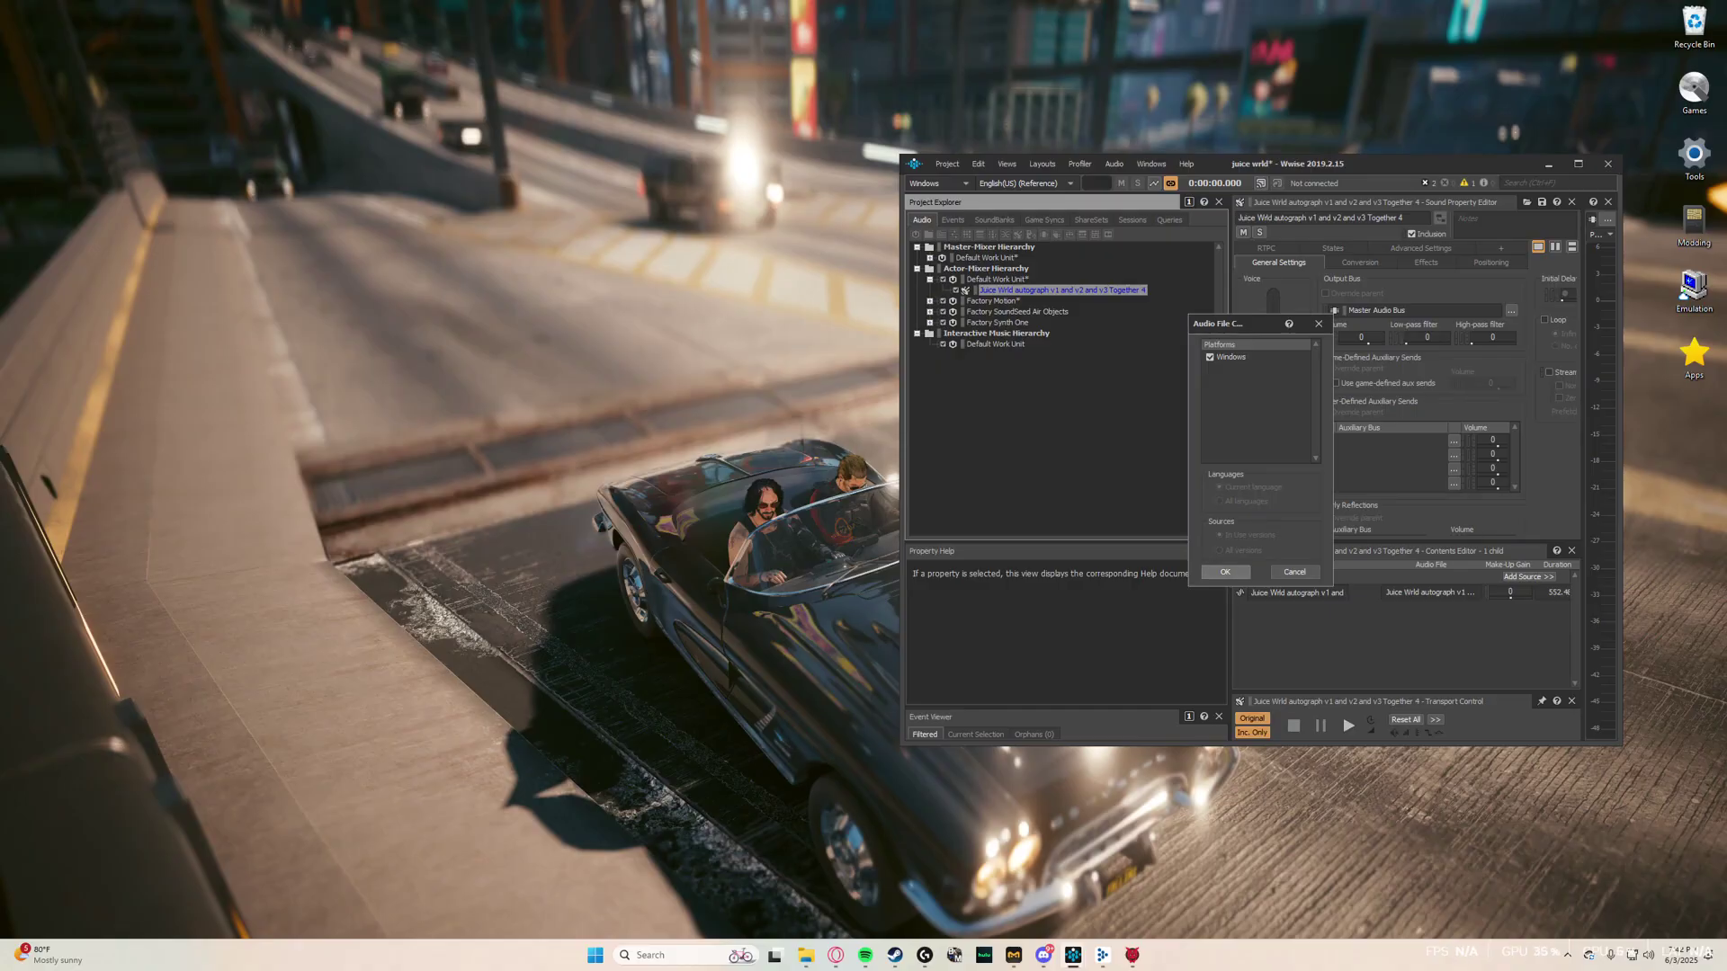
{"action": "left_click", "coordinate": [1225, 572]}
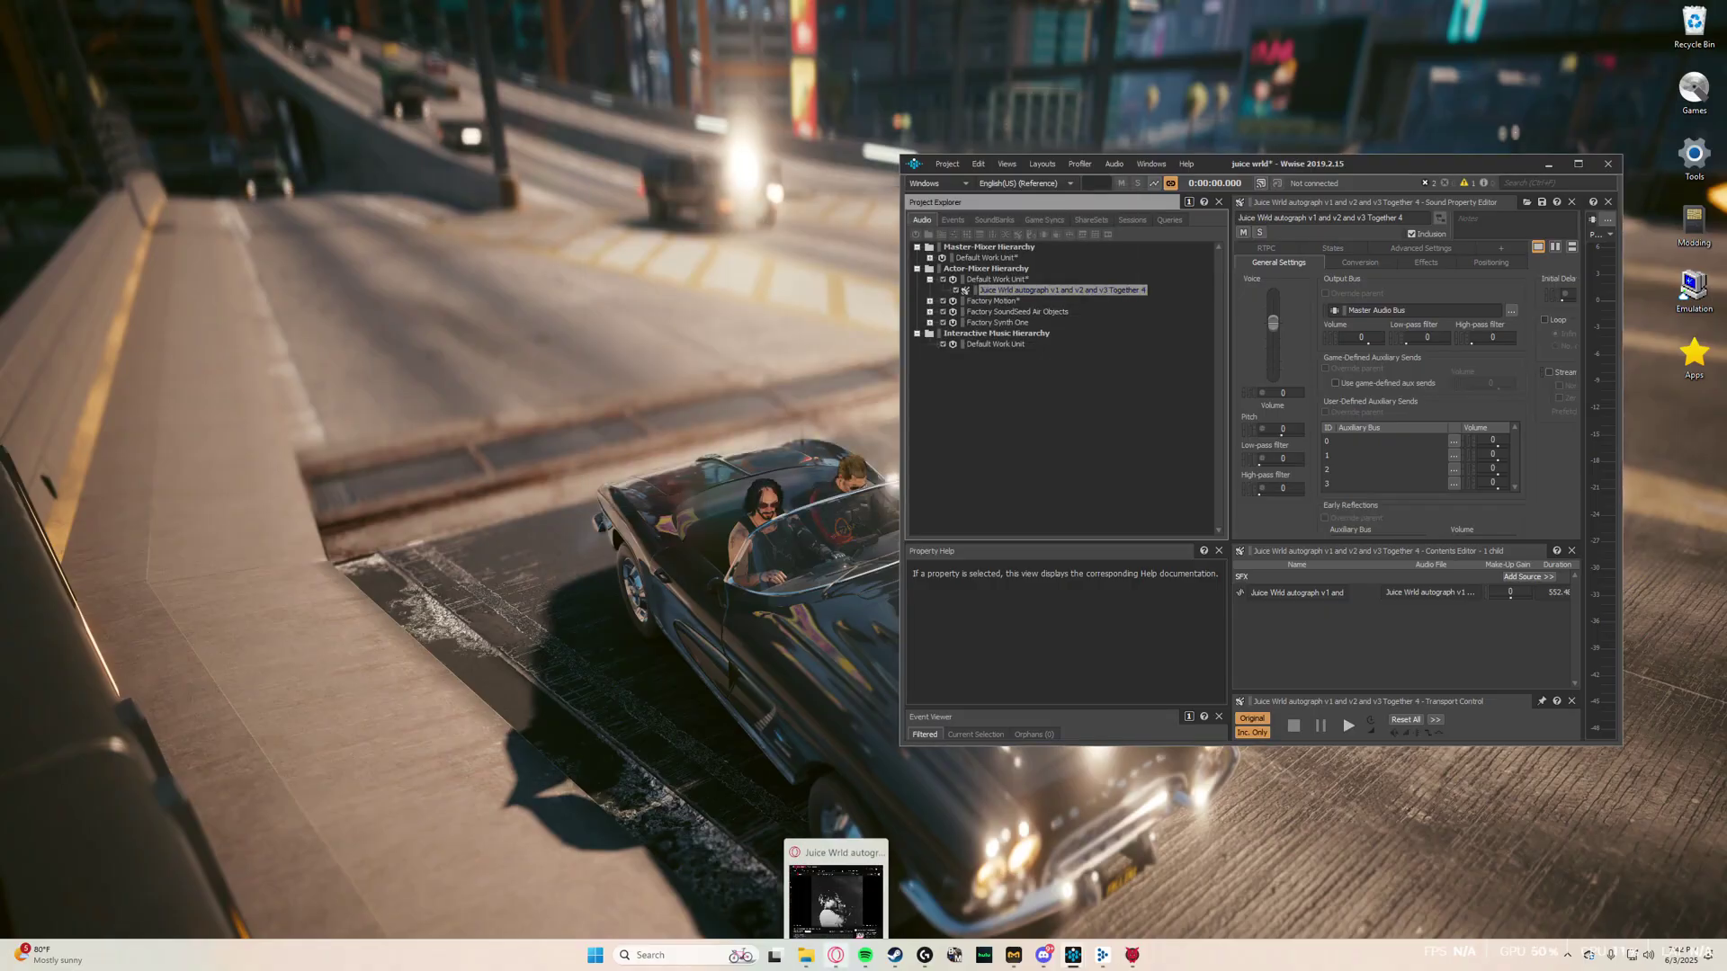
- Switch to the browser and copy WEM file number 185138126 of the 8:00 song on 95.2 Samizdat Radio from the CP2077 Radio Replacement sheet
{"action": "left_click", "coordinate": [835, 955]}
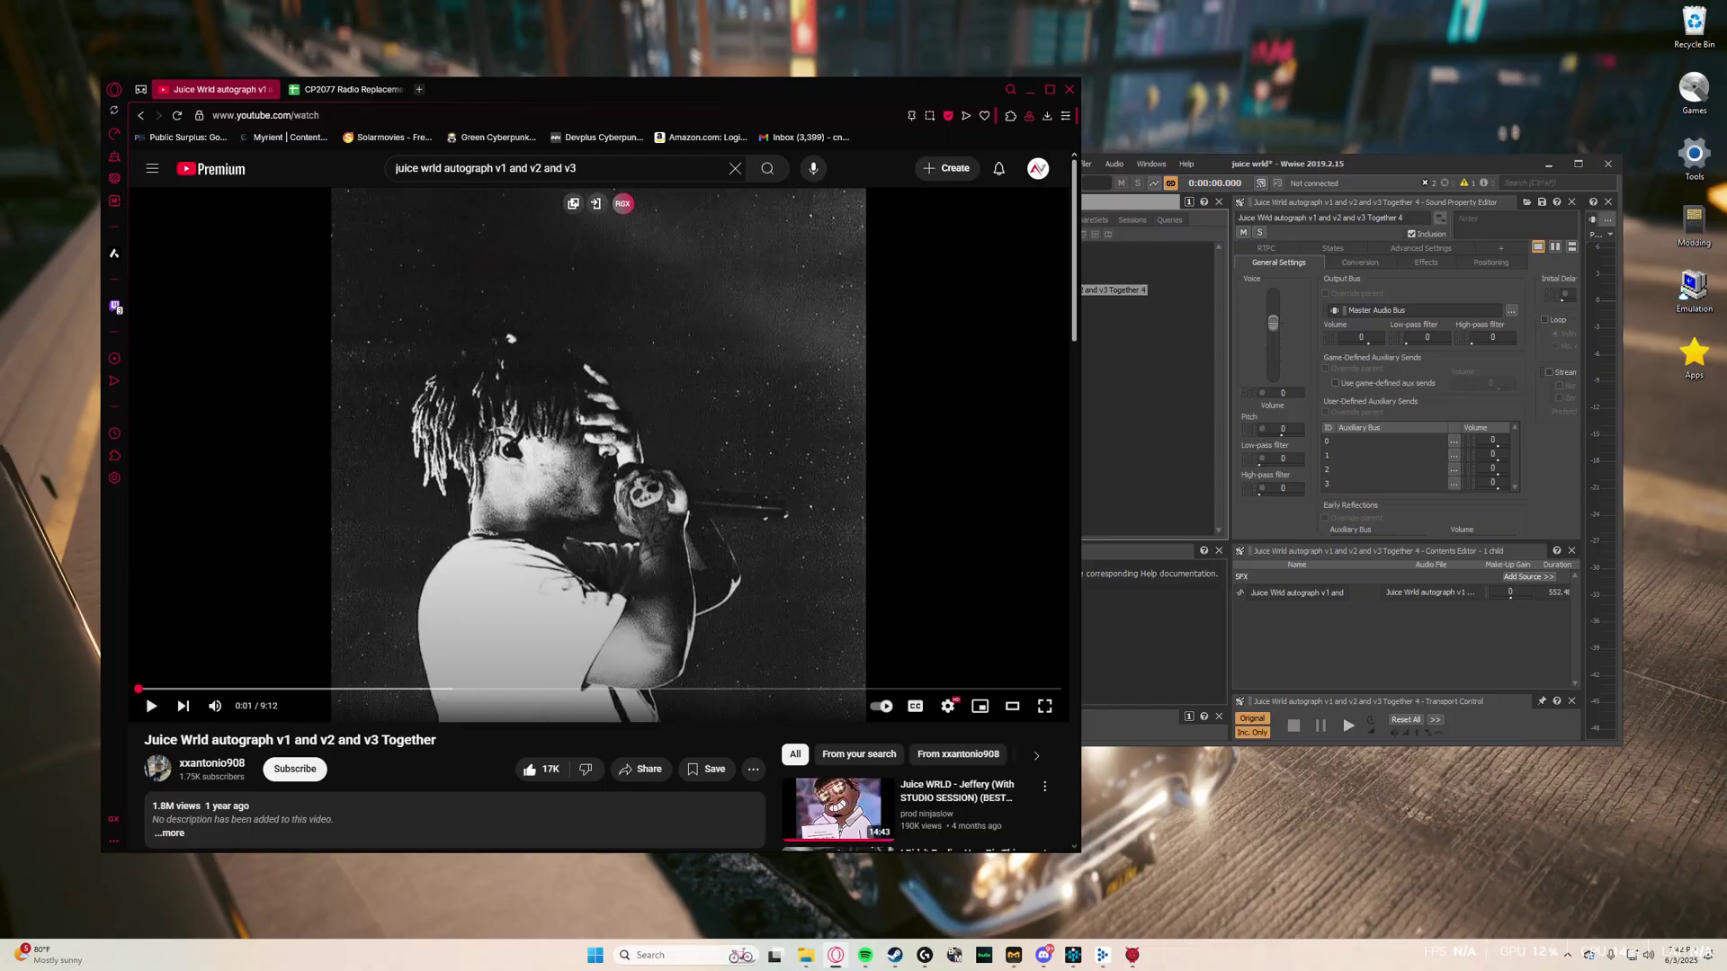
{"action": "left_click", "coordinate": [351, 89]}
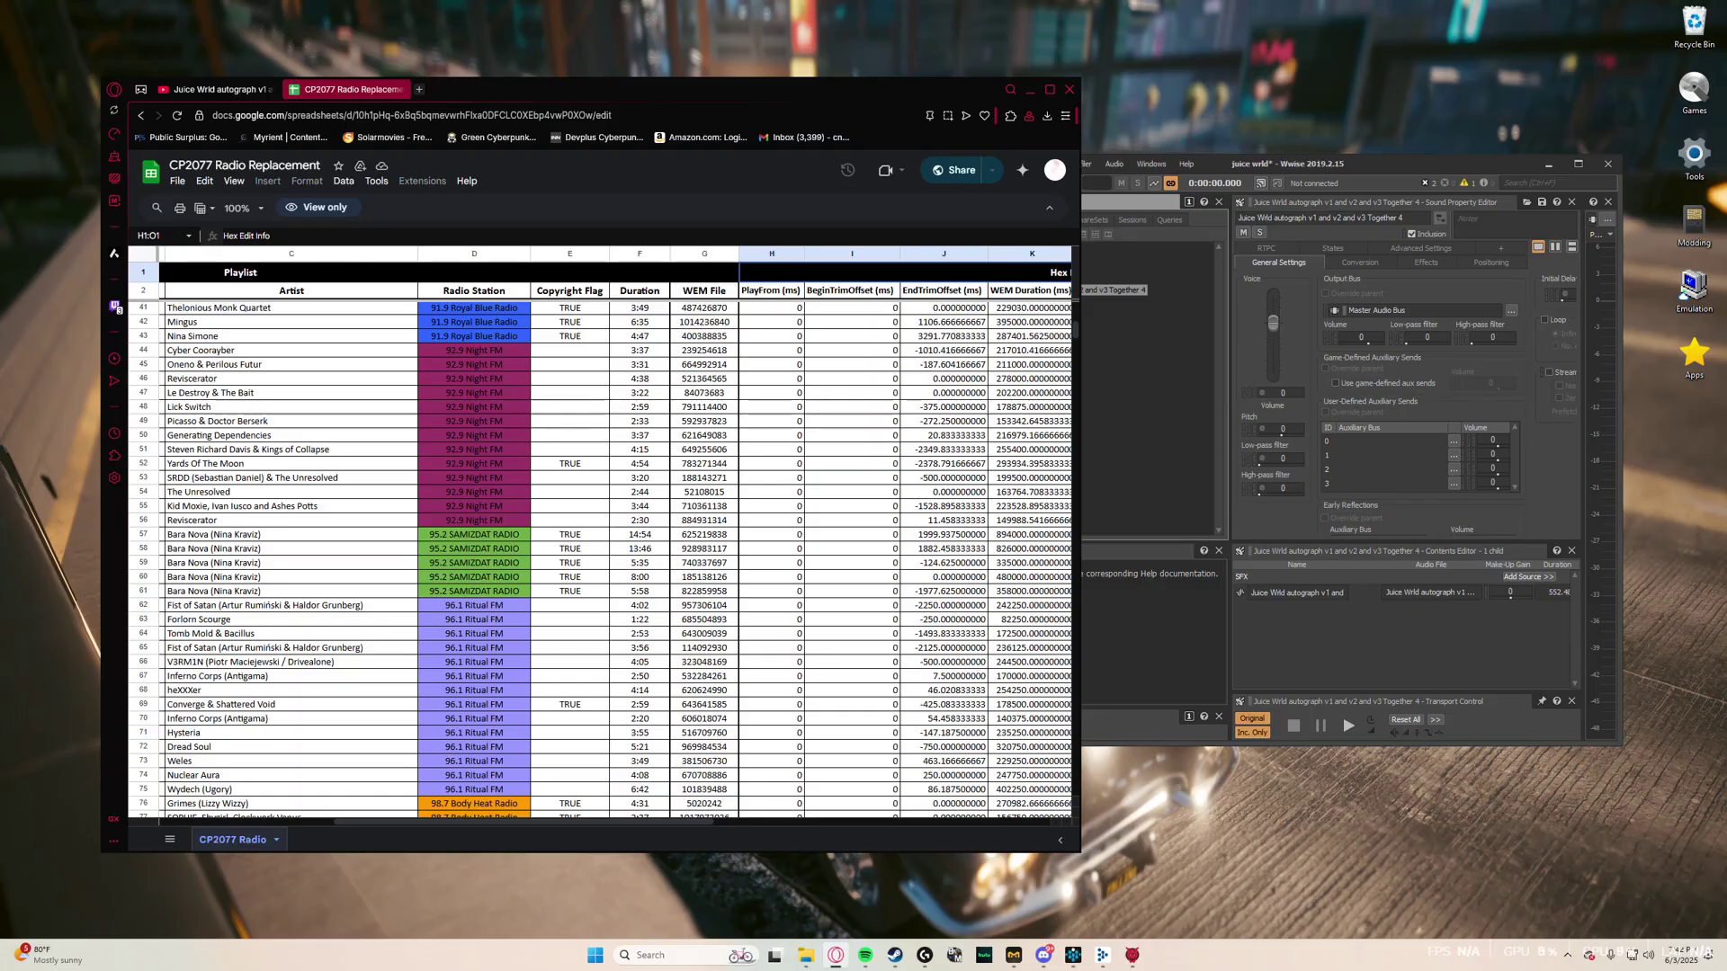
{"action": "scroll", "coordinate": [600, 558], "scroll_direction": "up", "scroll_amount": 4}
{"action": "scroll", "coordinate": [601, 558], "scroll_direction": "down", "scroll_amount": 3}
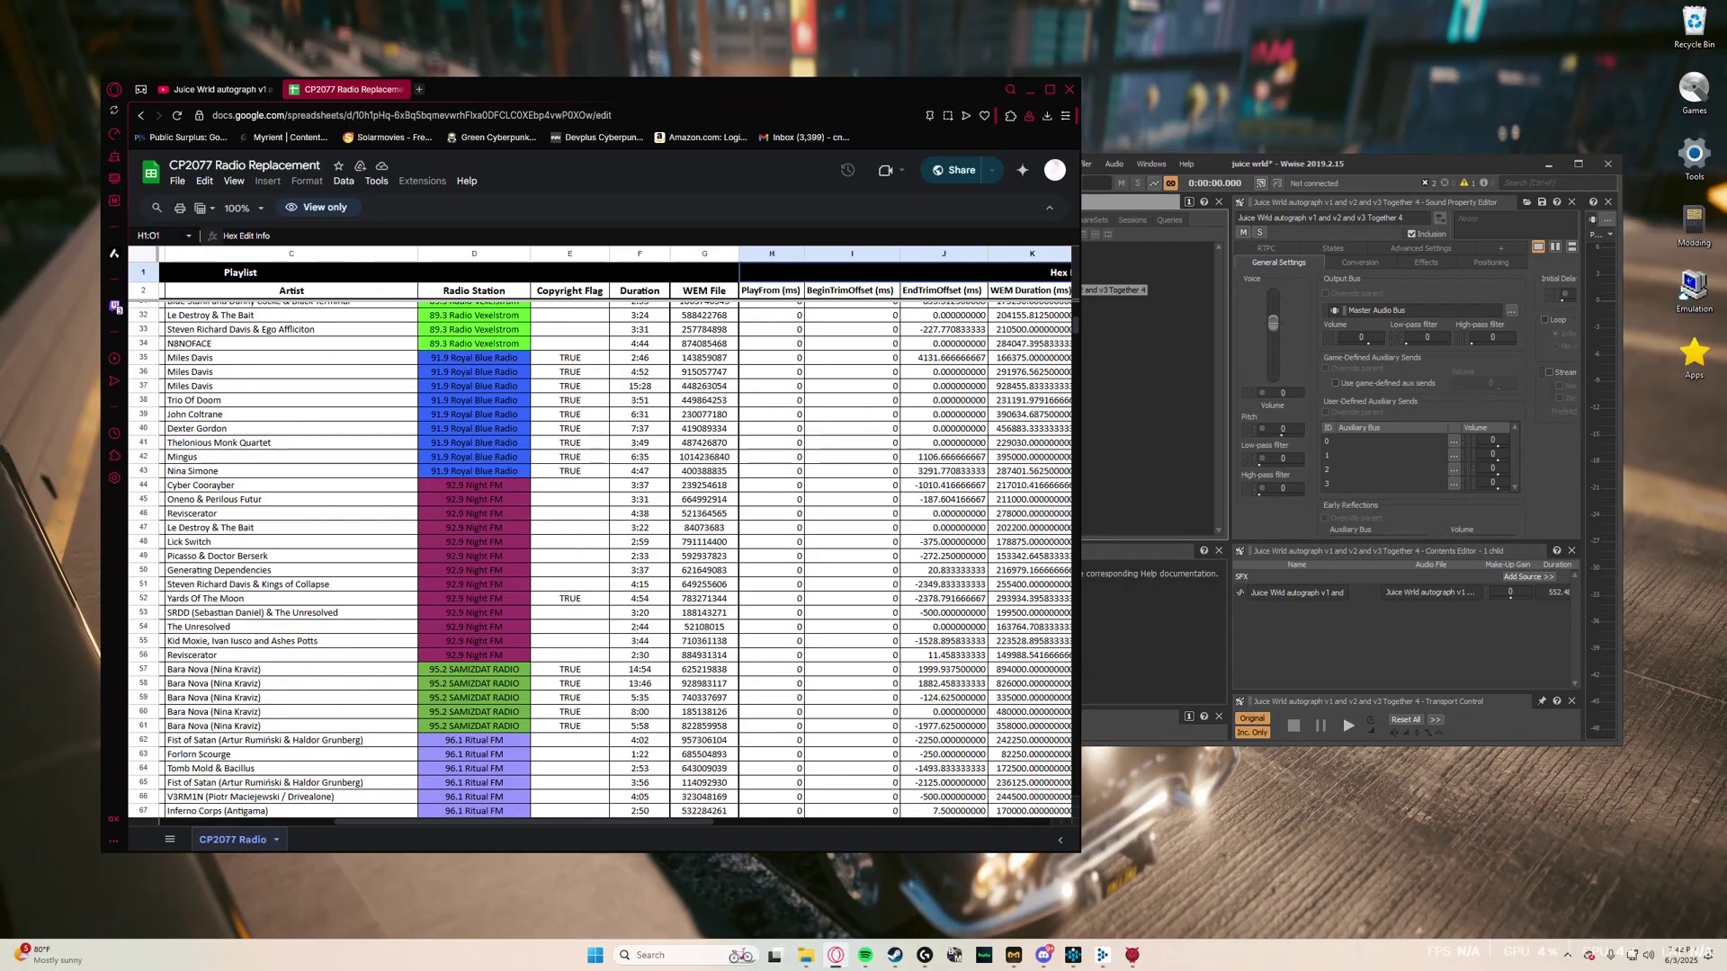
{"action": "scroll", "coordinate": [604, 561], "scroll_direction": "down", "scroll_amount": 3}
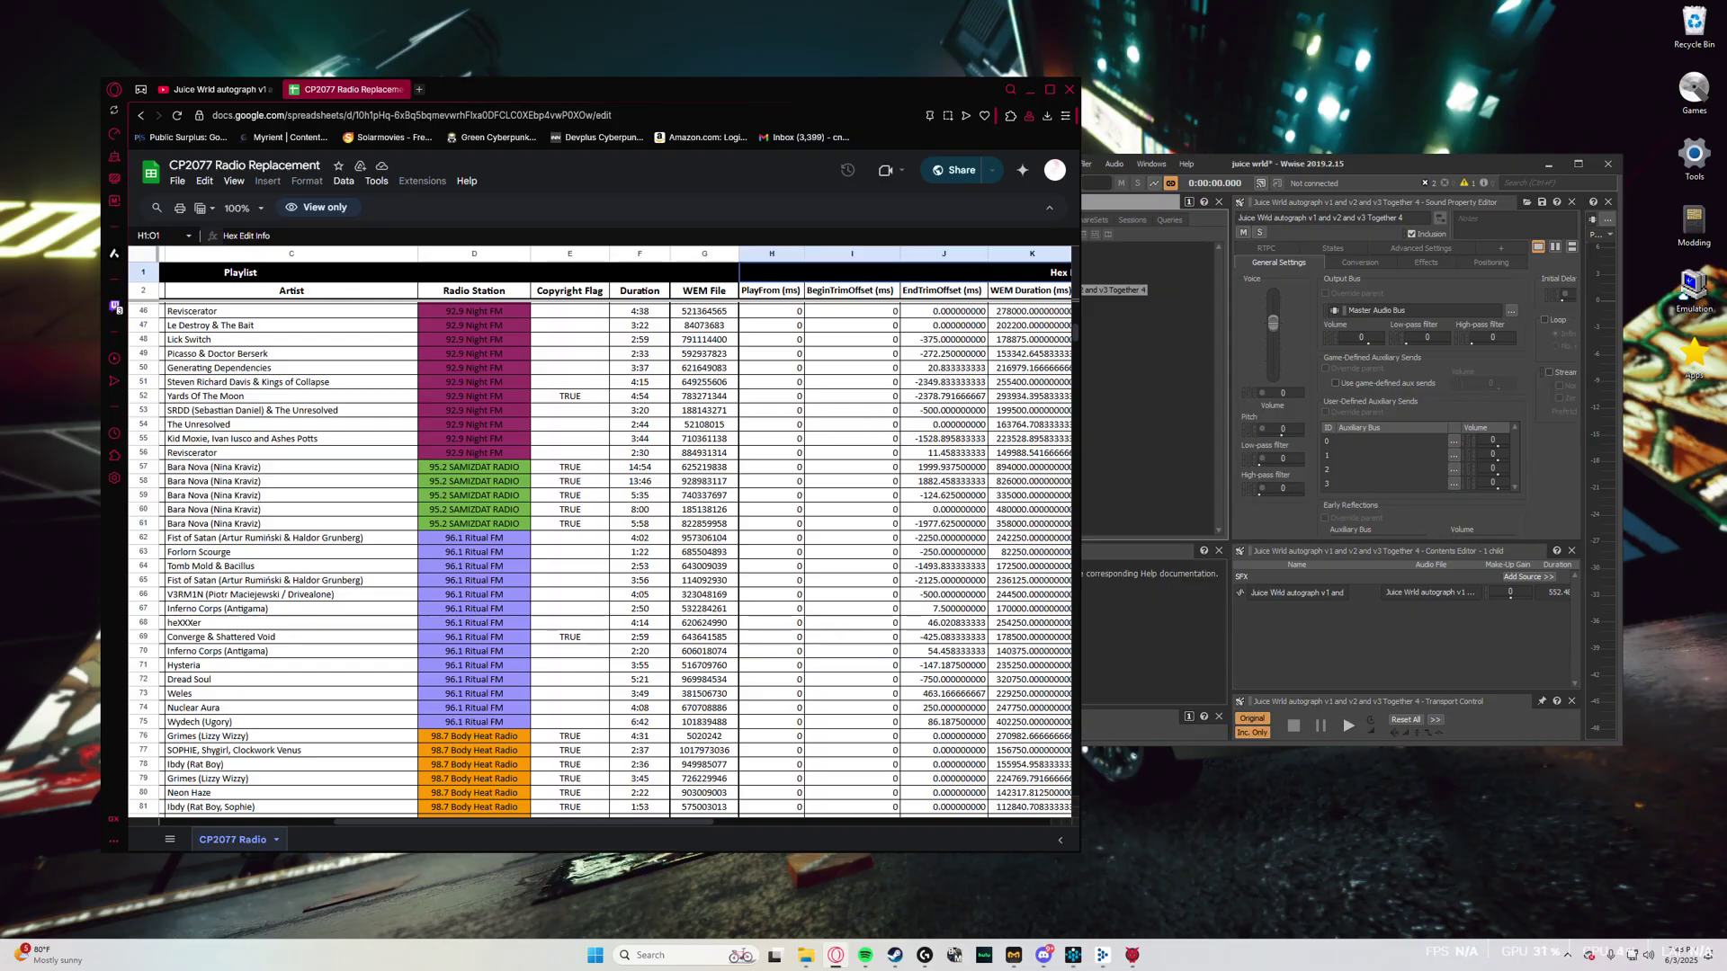
{"action": "left_click", "coordinate": [215, 89]}
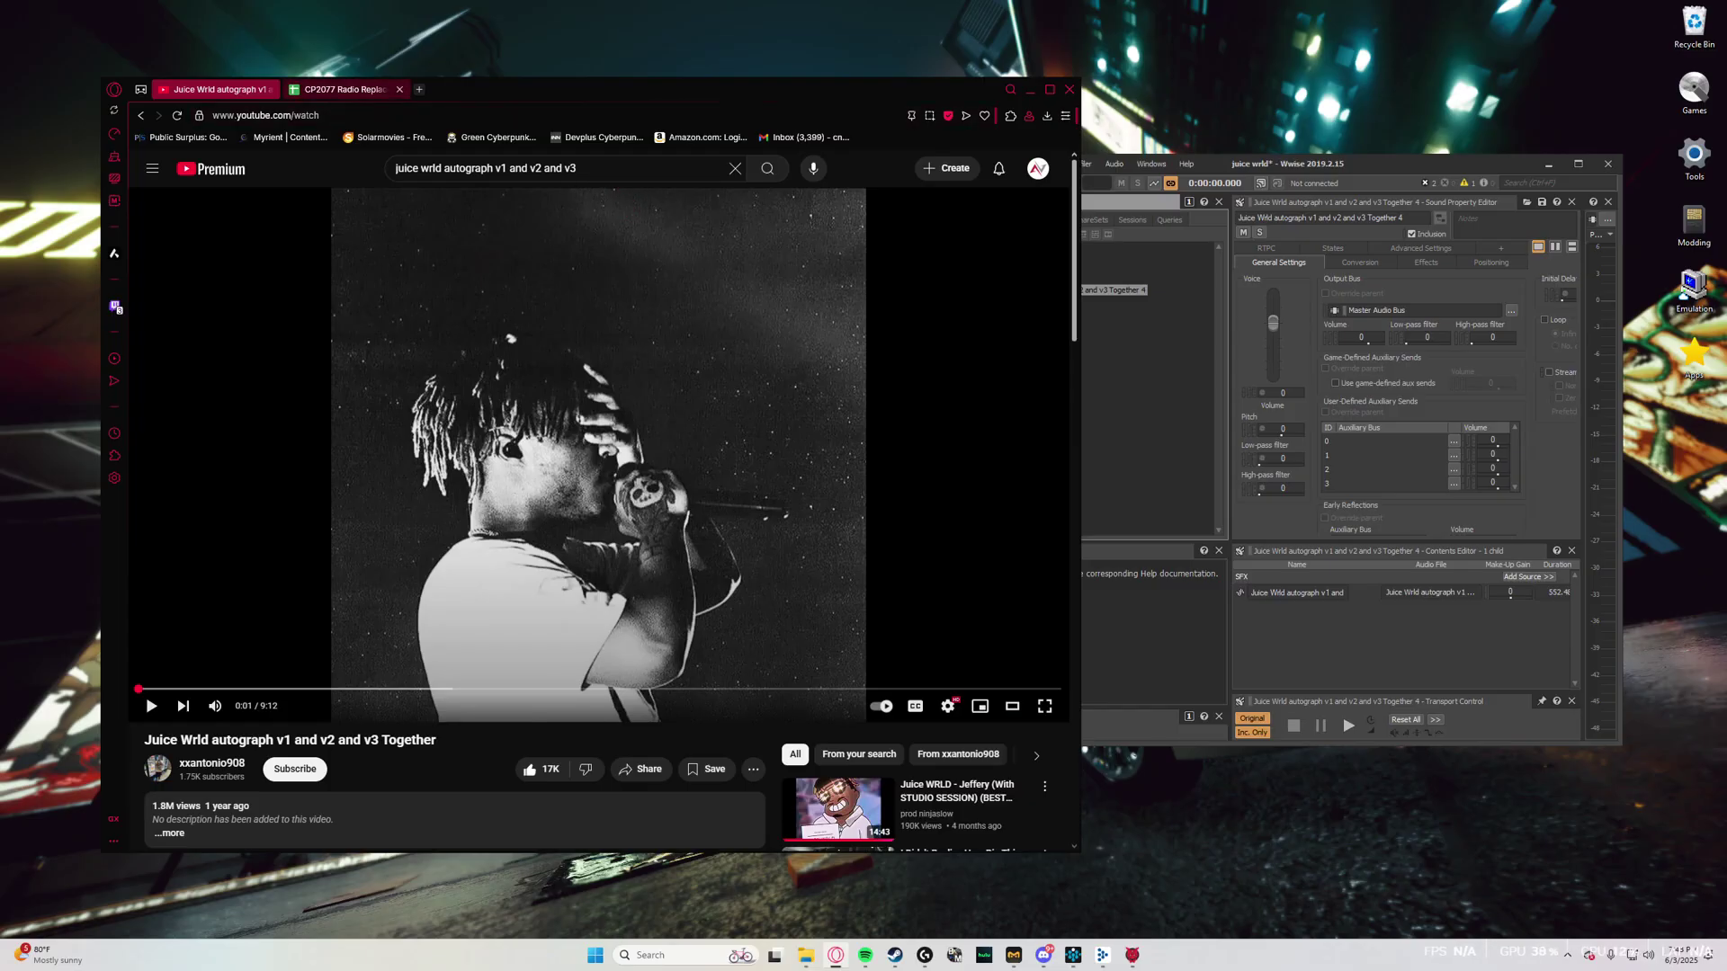
{"action": "left_click", "coordinate": [346, 89]}
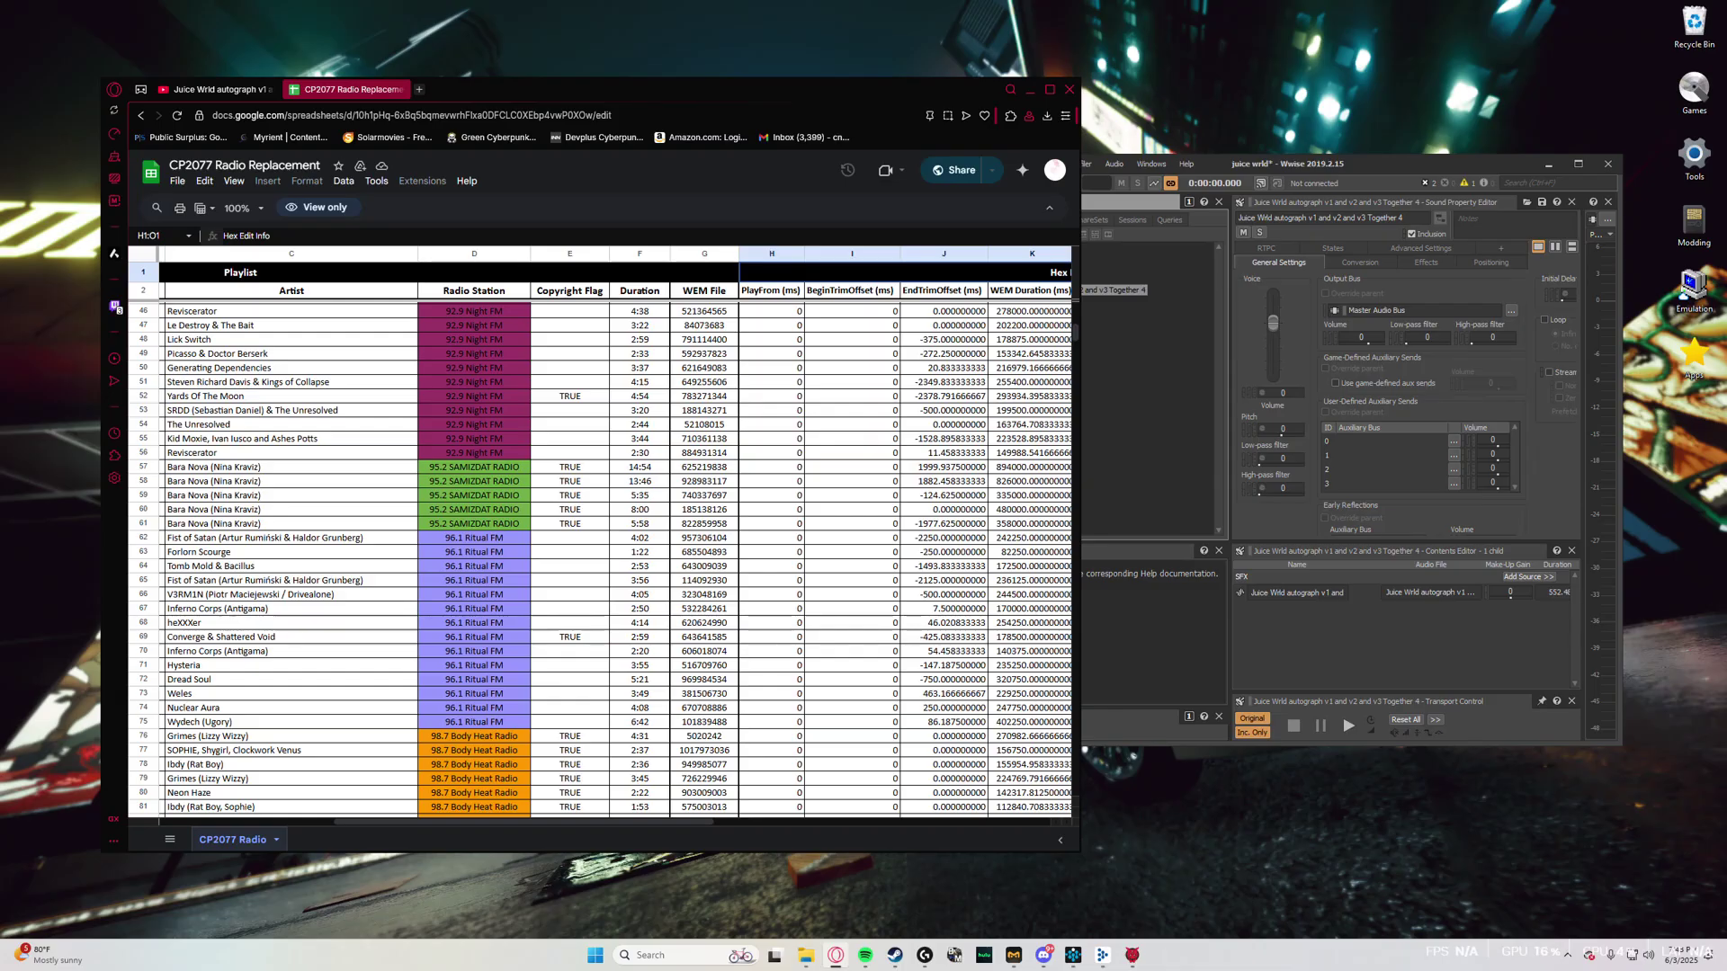
{"action": "double_click", "coordinate": [703, 509]}
{"action": "double_click", "coordinate": [704, 509]}
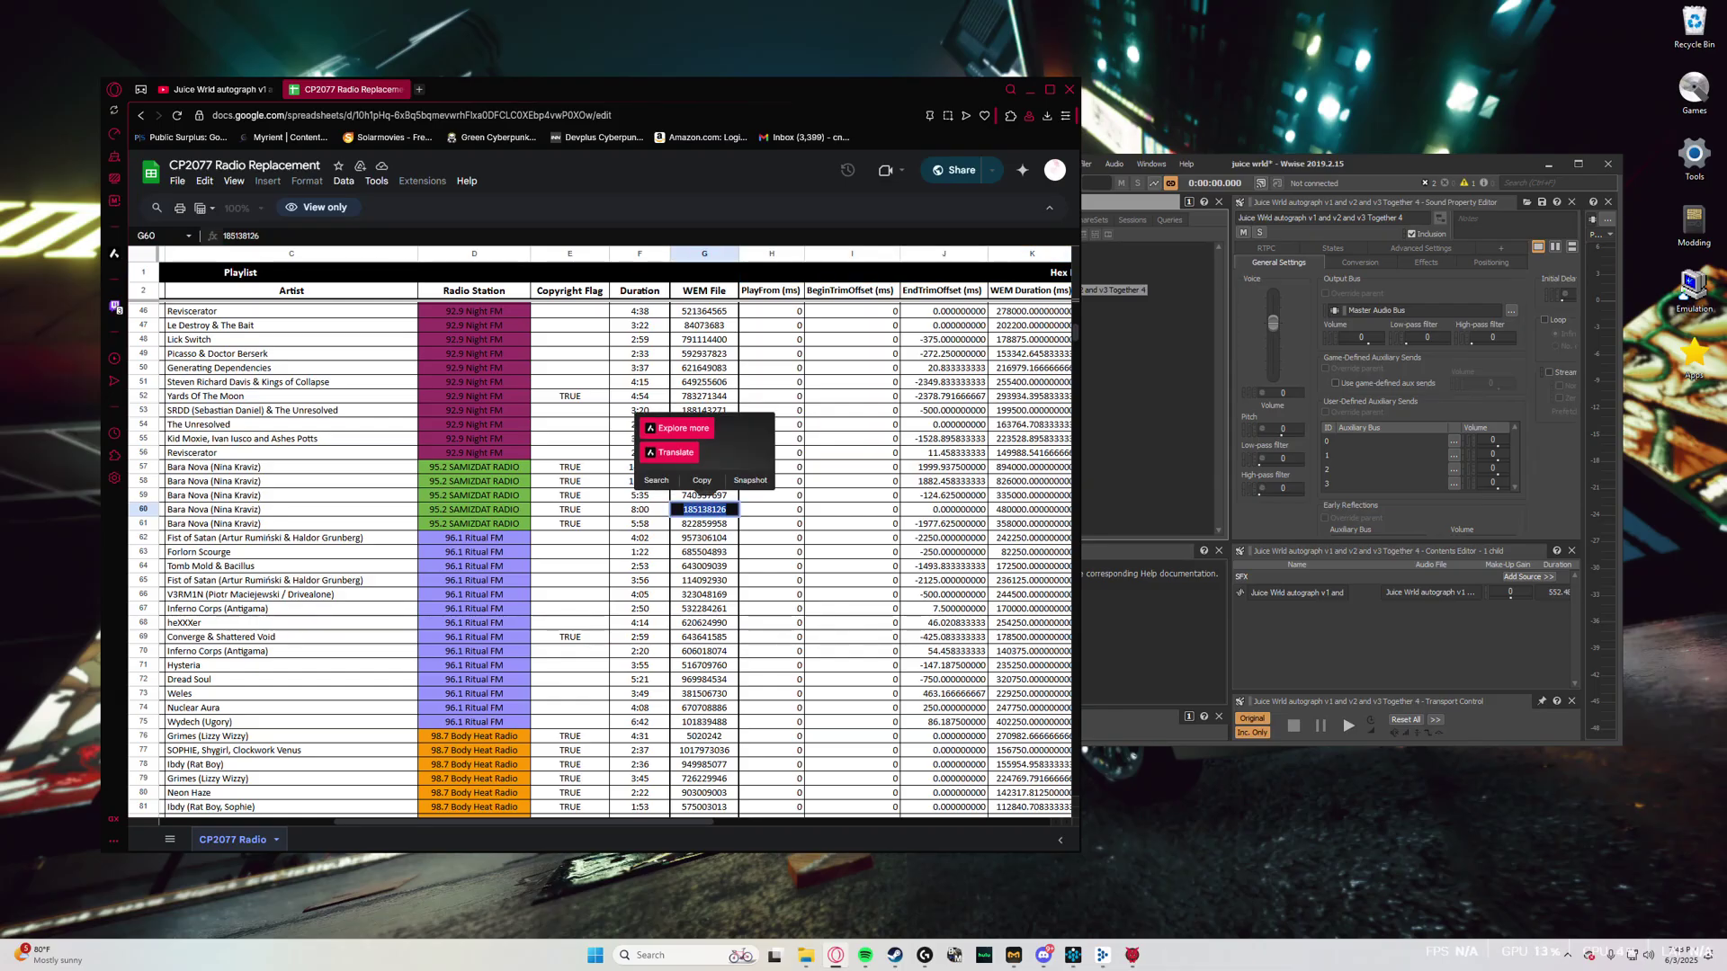
{"action": "left_click", "coordinate": [701, 481]}
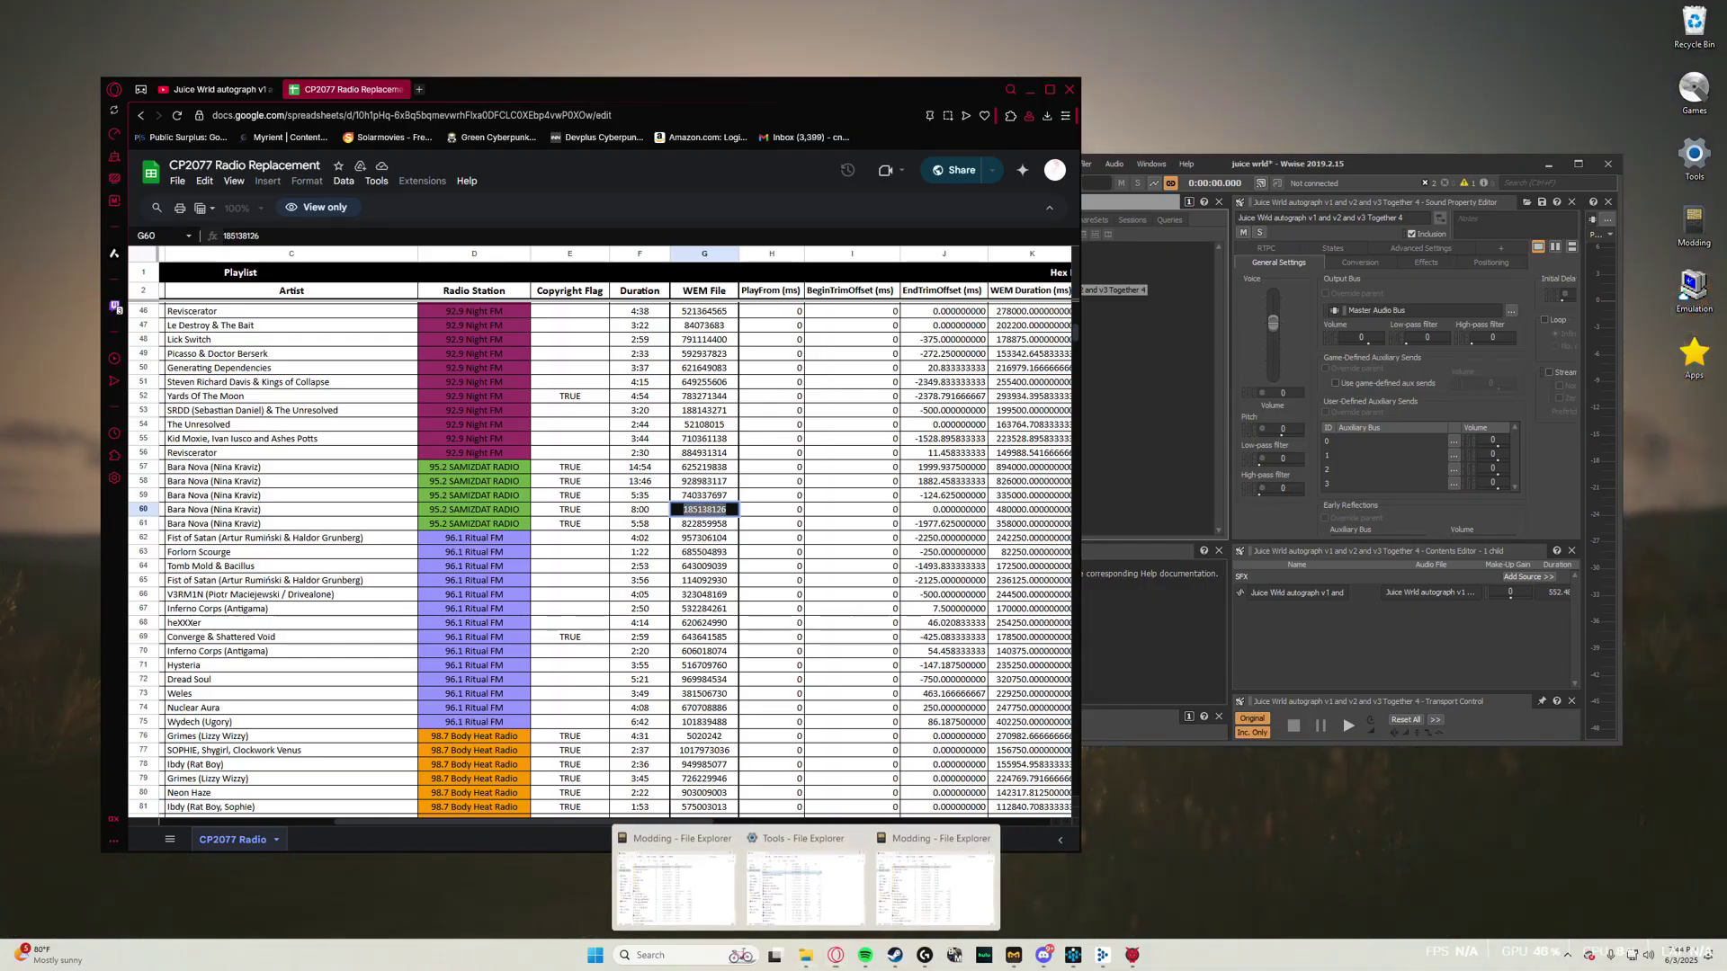
- Switch to File Explorer and open the converted audio folder Documents\WwiseProjects\juice wrld\.cache\Windows\SFX
{"action": "right_click", "coordinate": [805, 955]}
{"action": "left_click", "coordinate": [806, 874]}
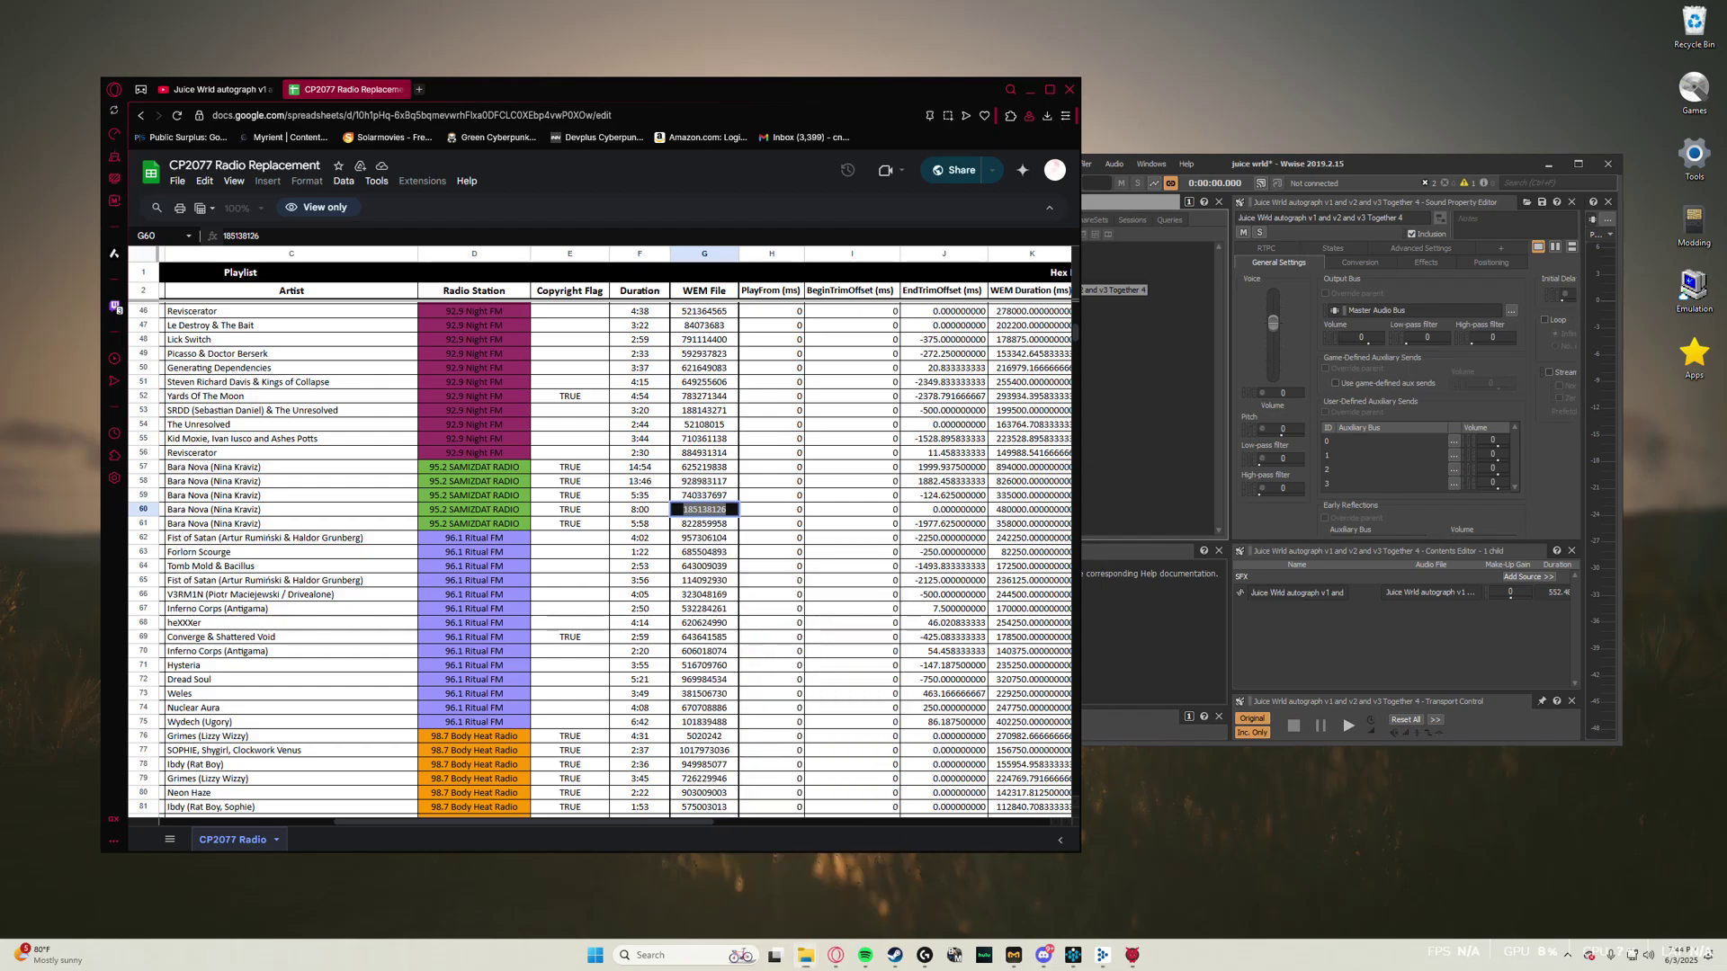
{"action": "left_click", "coordinate": [62, 501]}
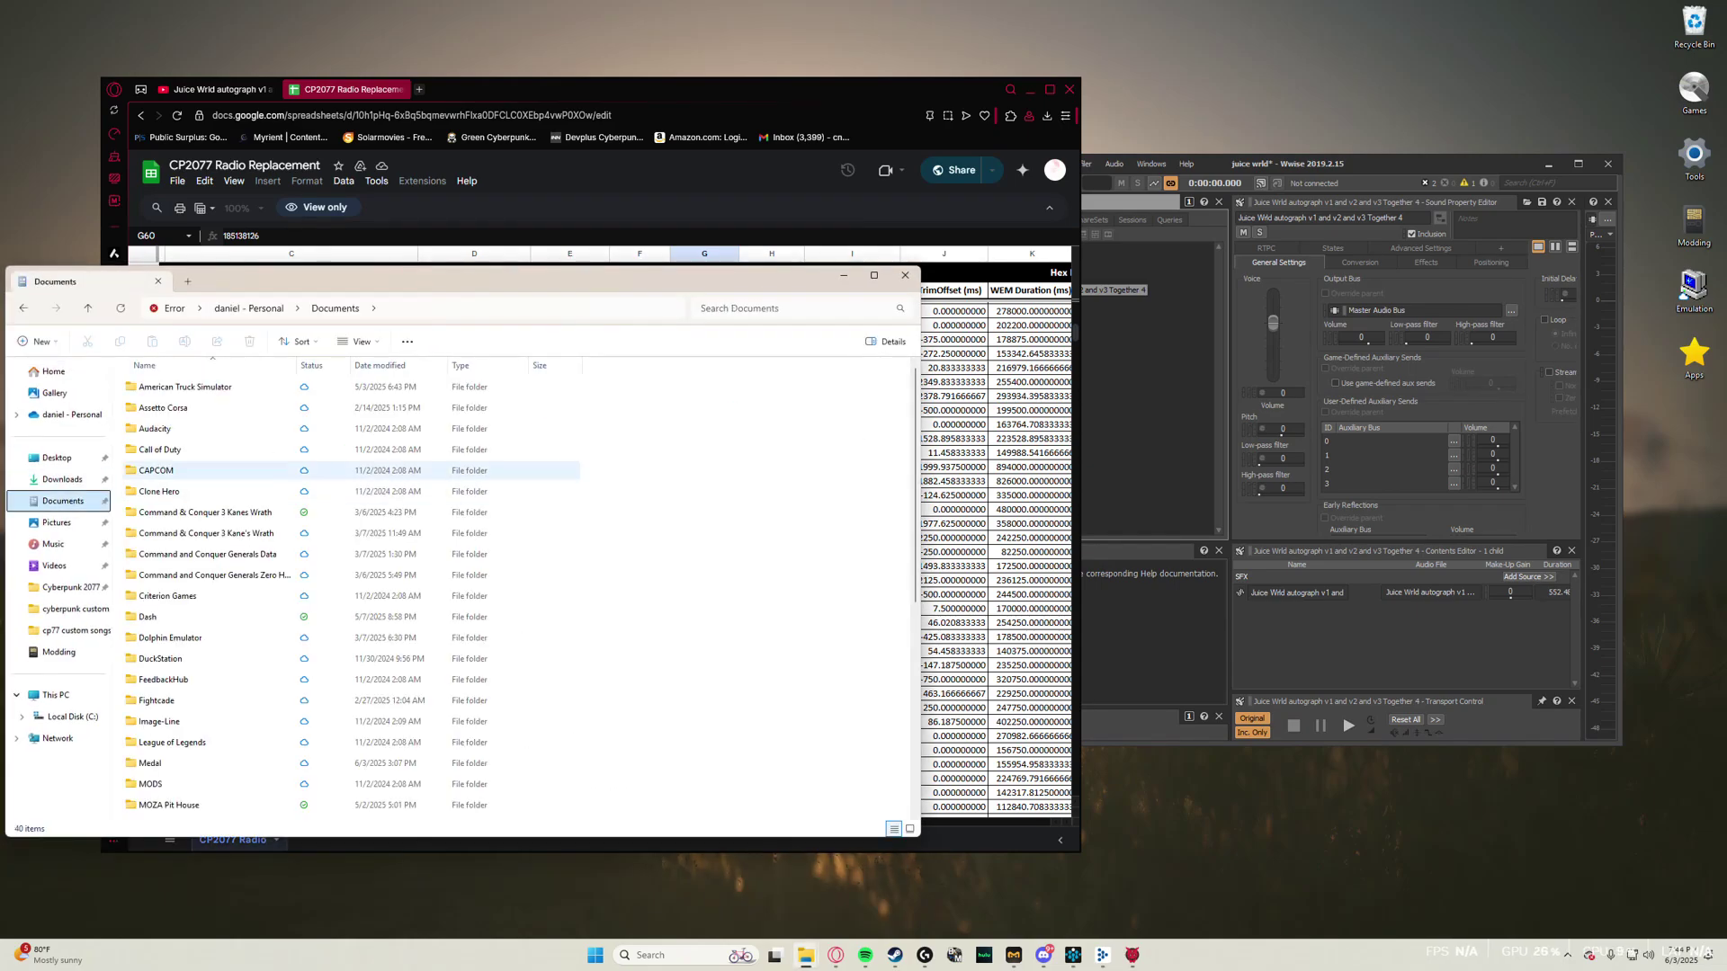
{"action": "scroll", "coordinate": [207, 539], "scroll_direction": "down", "scroll_amount": 7}
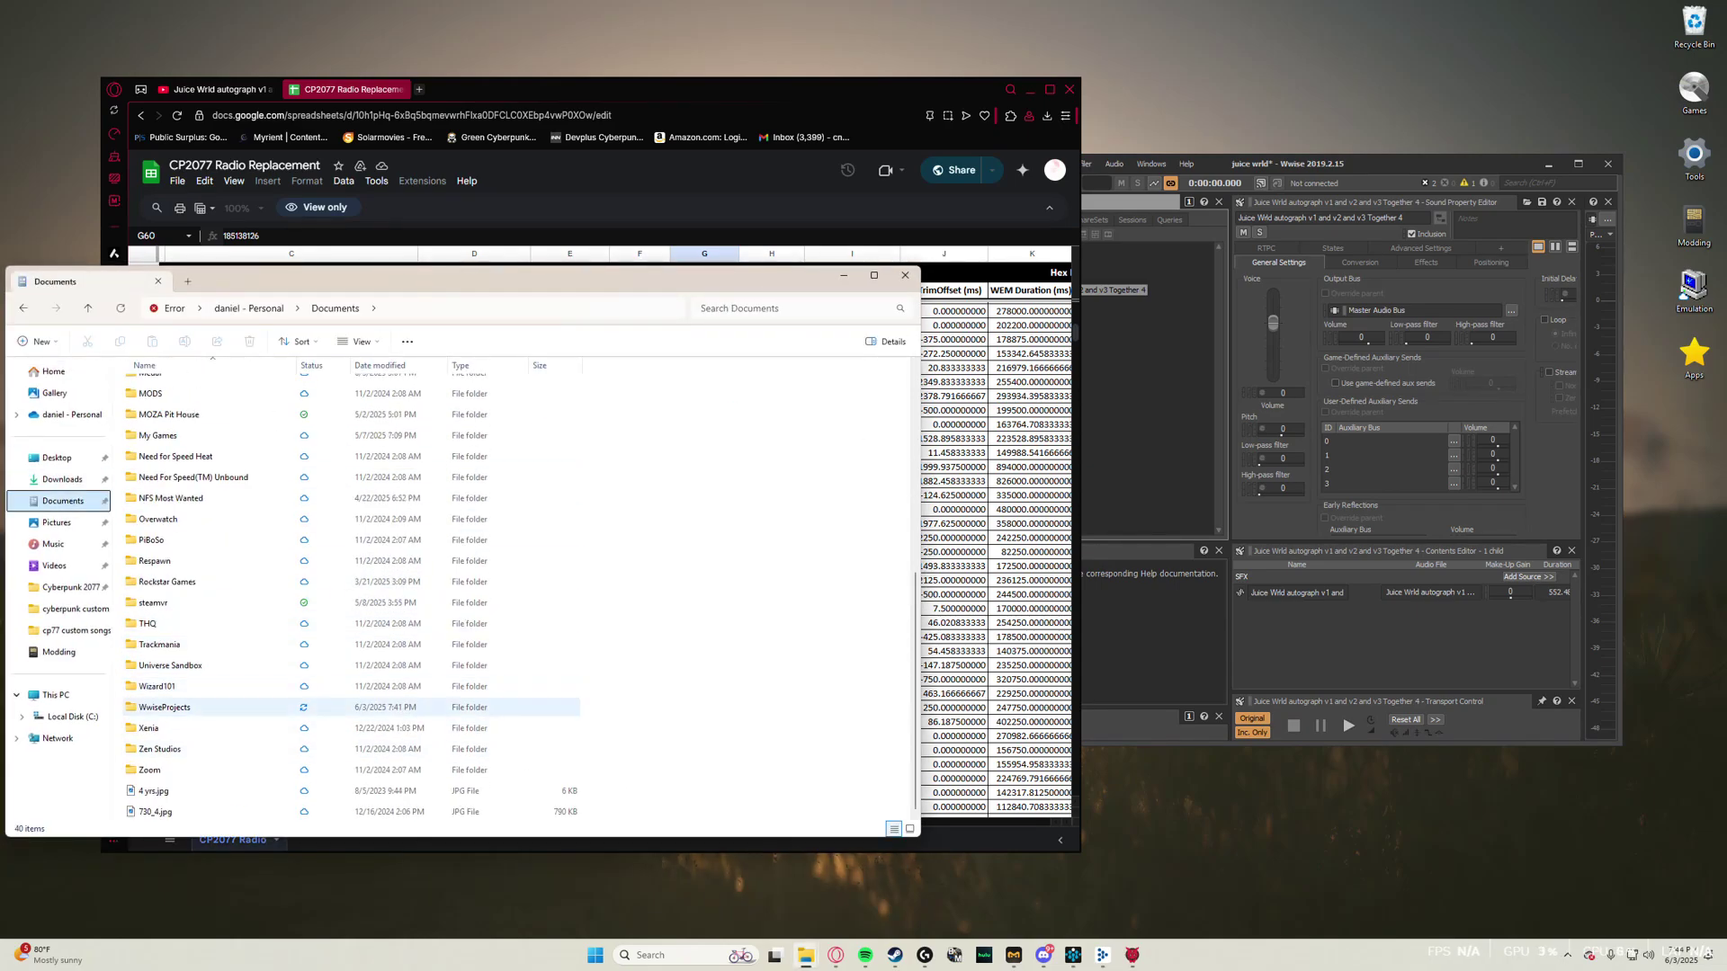
{"action": "double_click", "coordinate": [165, 706]}
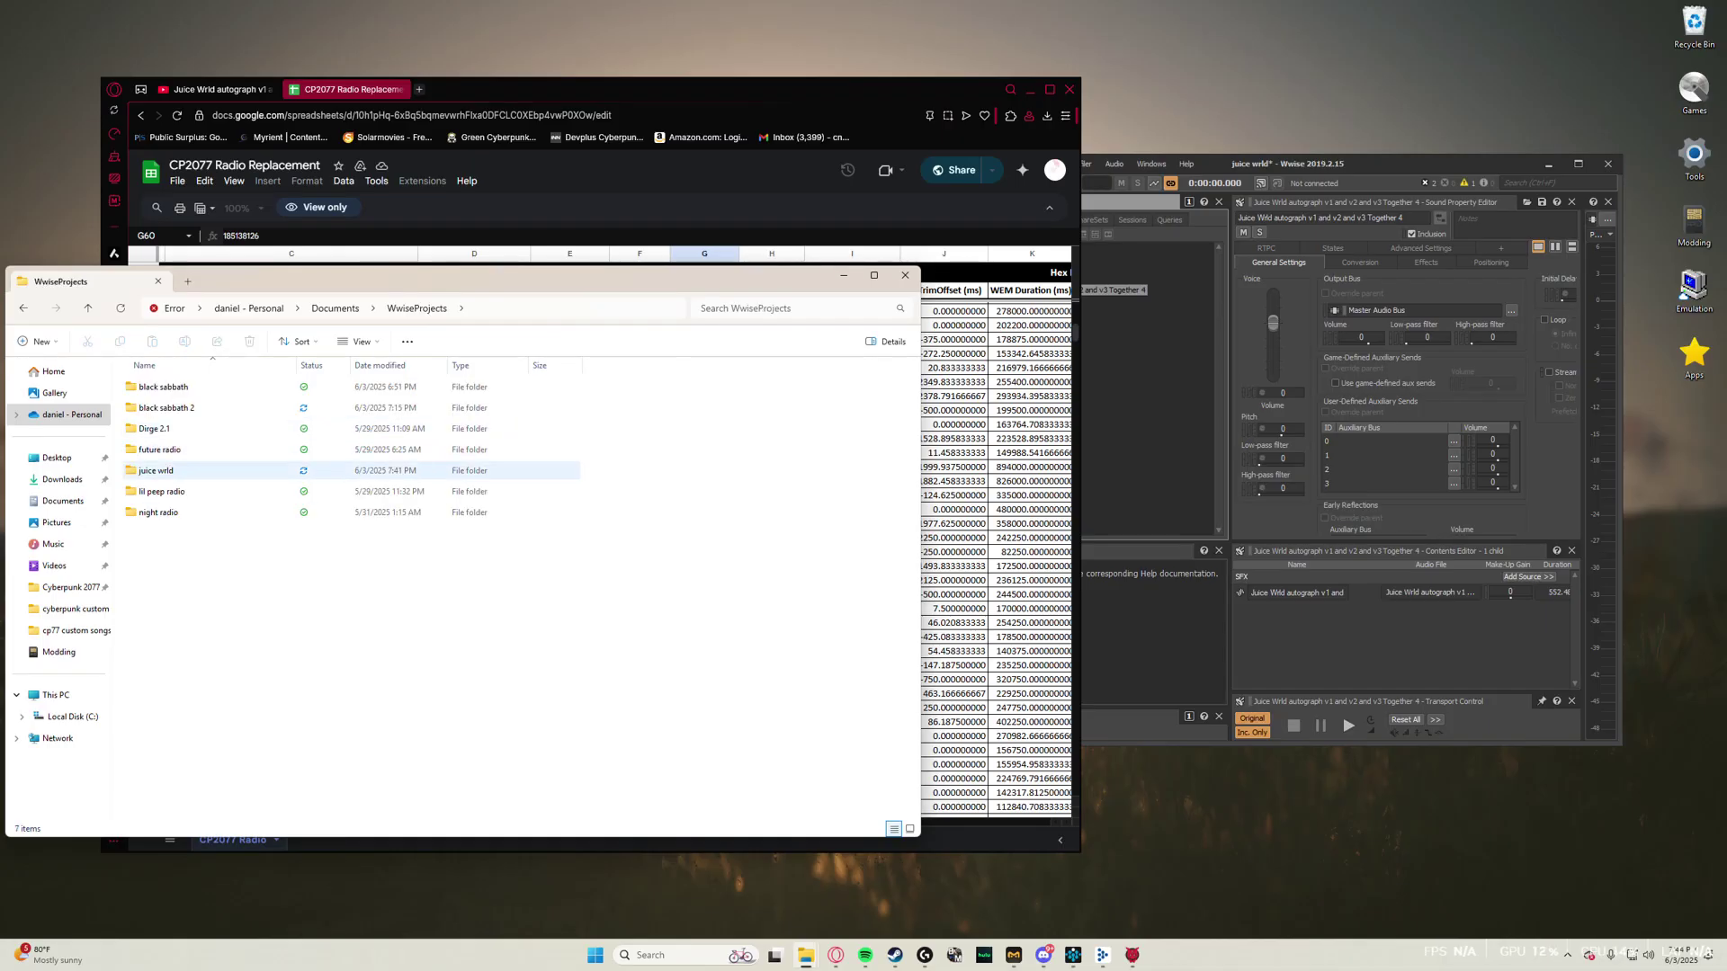
{"action": "double_click", "coordinate": [155, 470]}
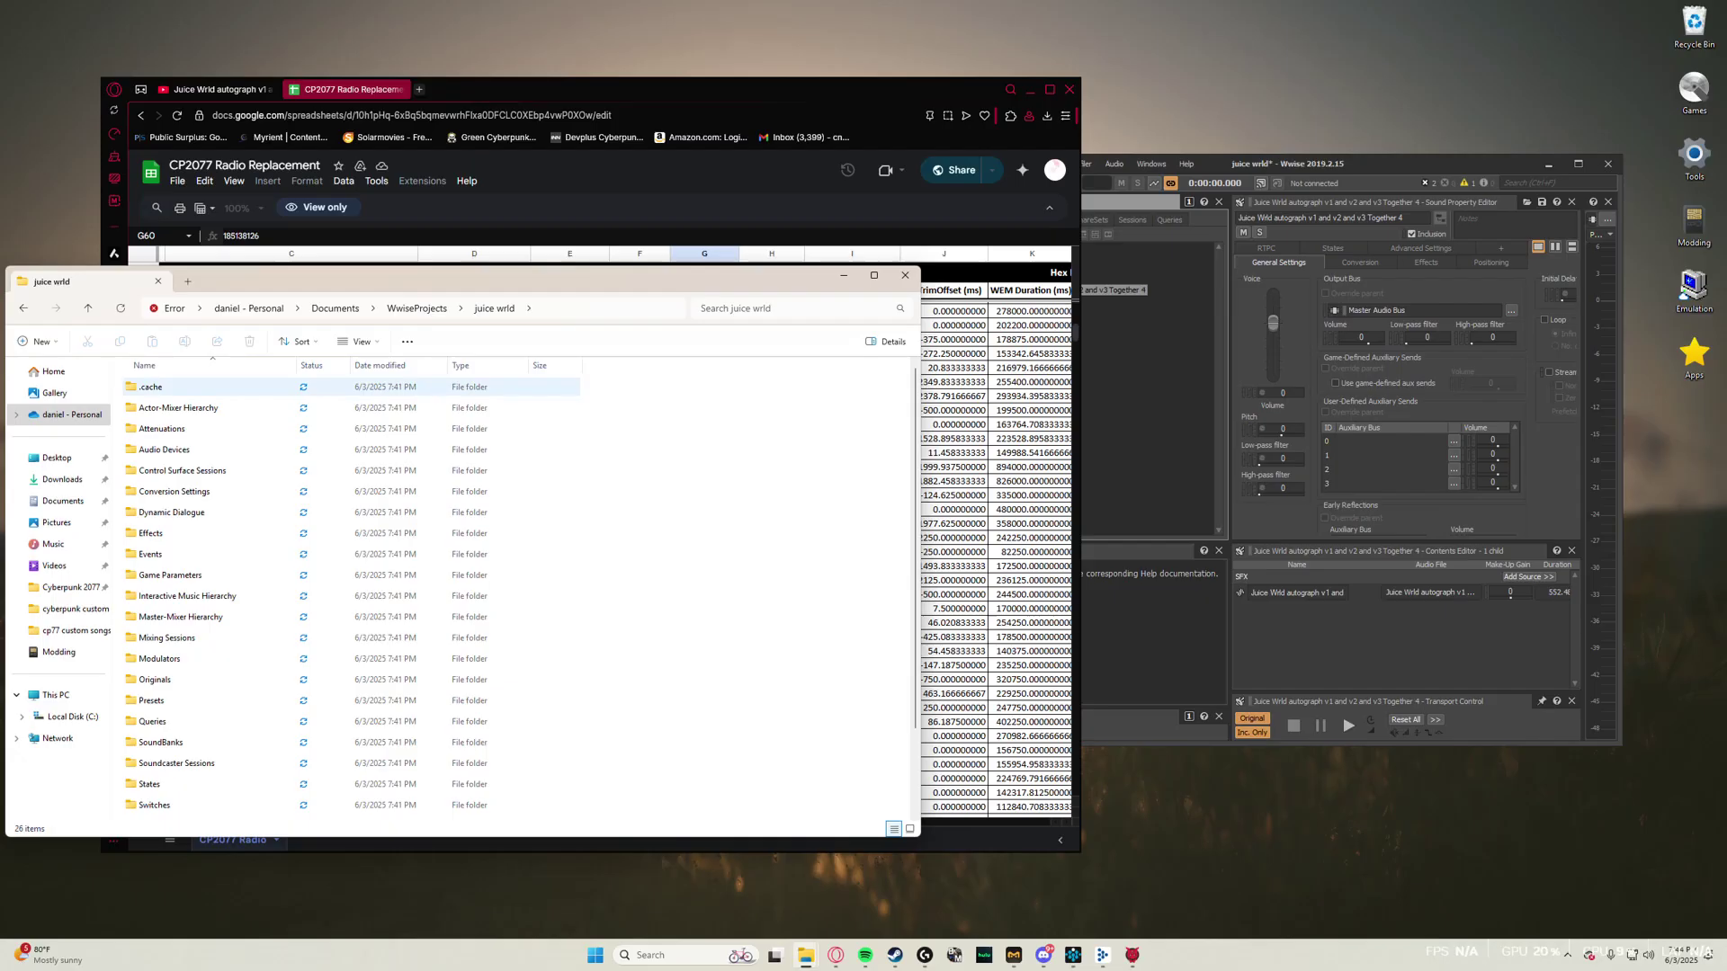
{"action": "double_click", "coordinate": [148, 387]}
{"action": "double_click", "coordinate": [148, 386]}
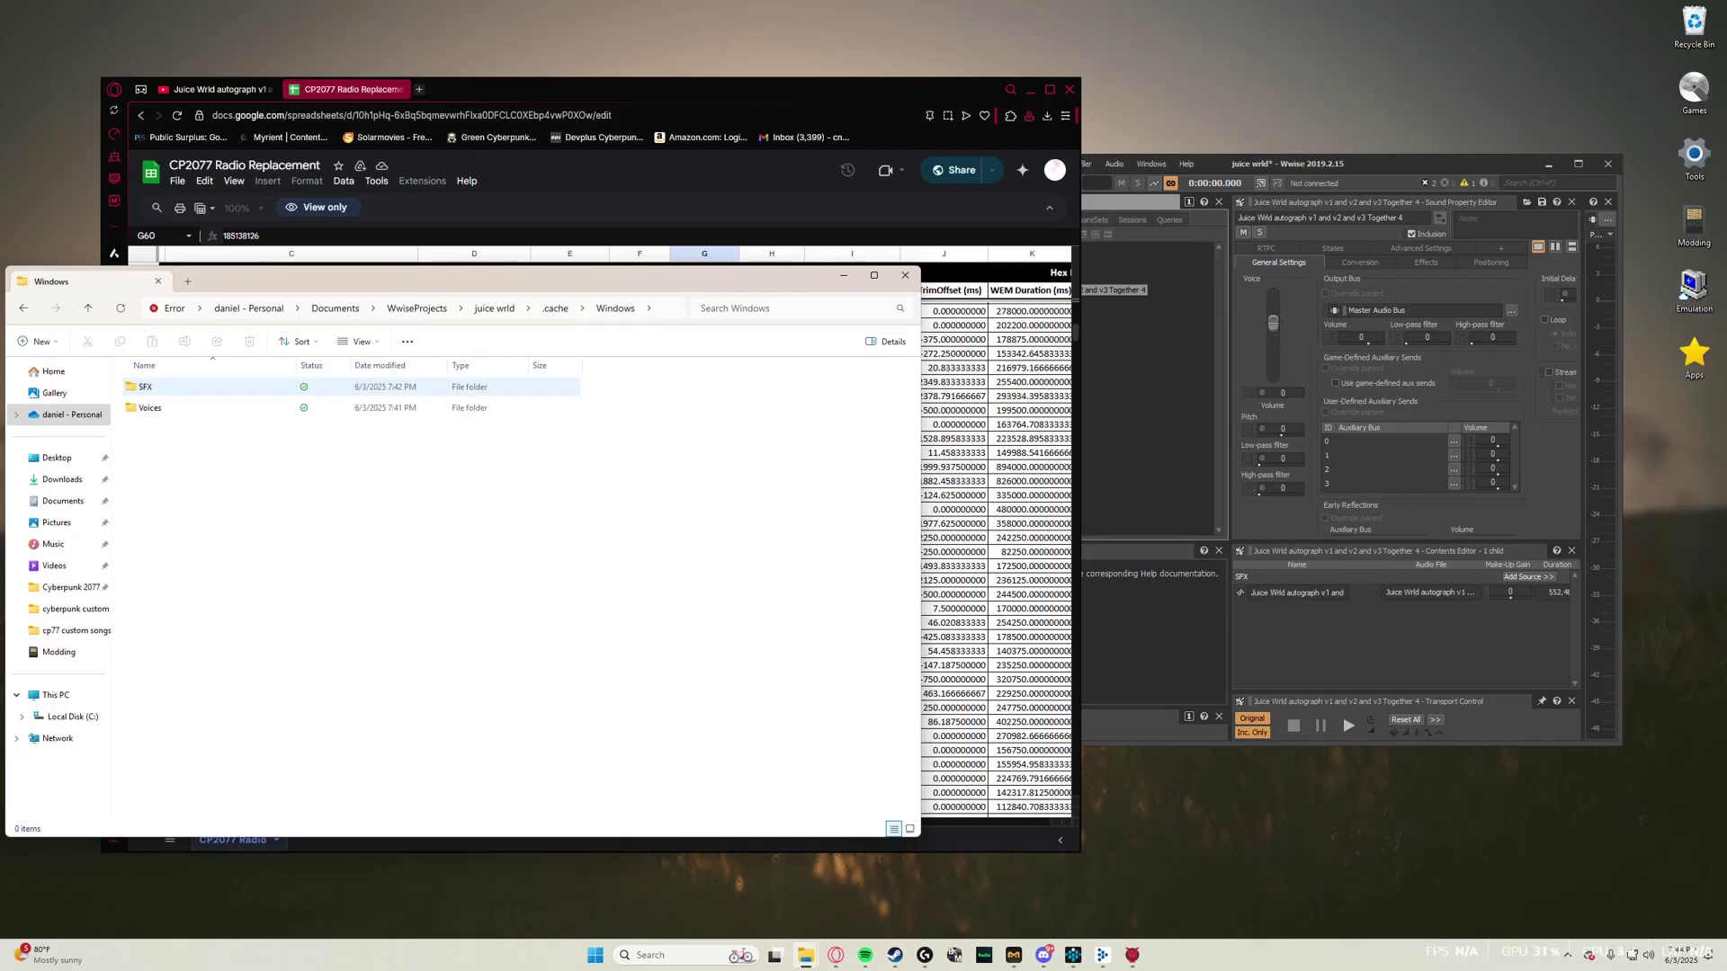
{"action": "double_click", "coordinate": [146, 386]}
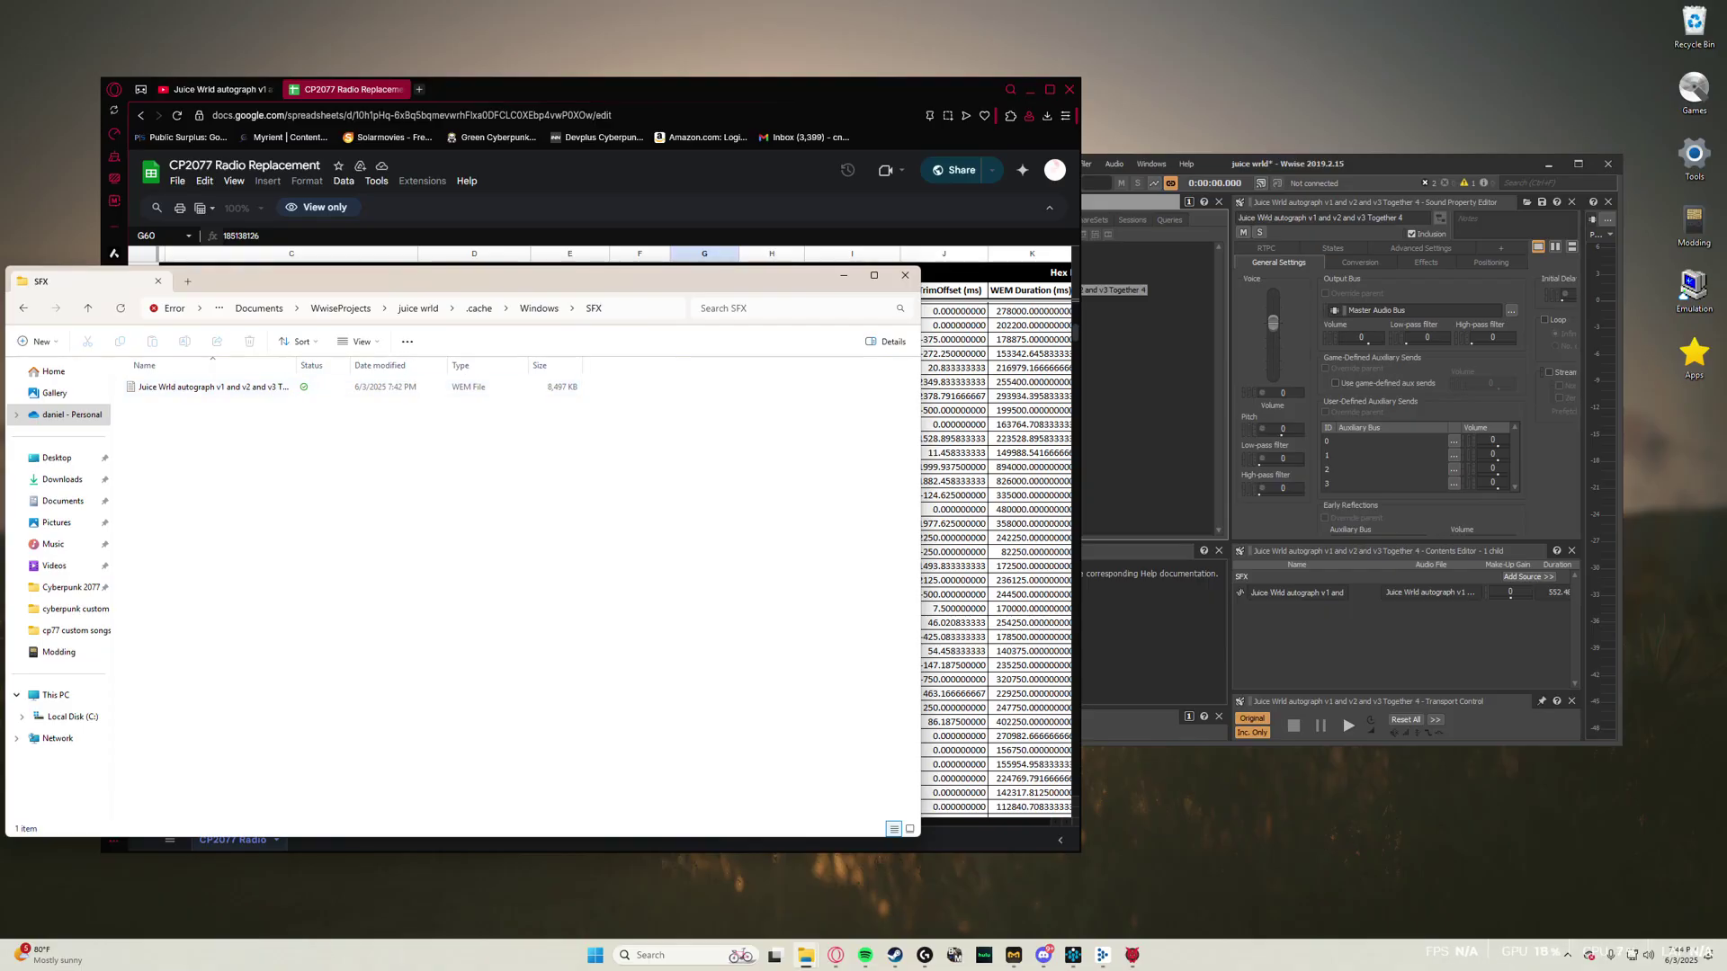
- Rename the converted WEM file in the SFX folder to 185138126.wem and minimize the browser
{"action": "left_click_drag", "start_coordinate": [513, 279], "coordinate": [1049, 544]}
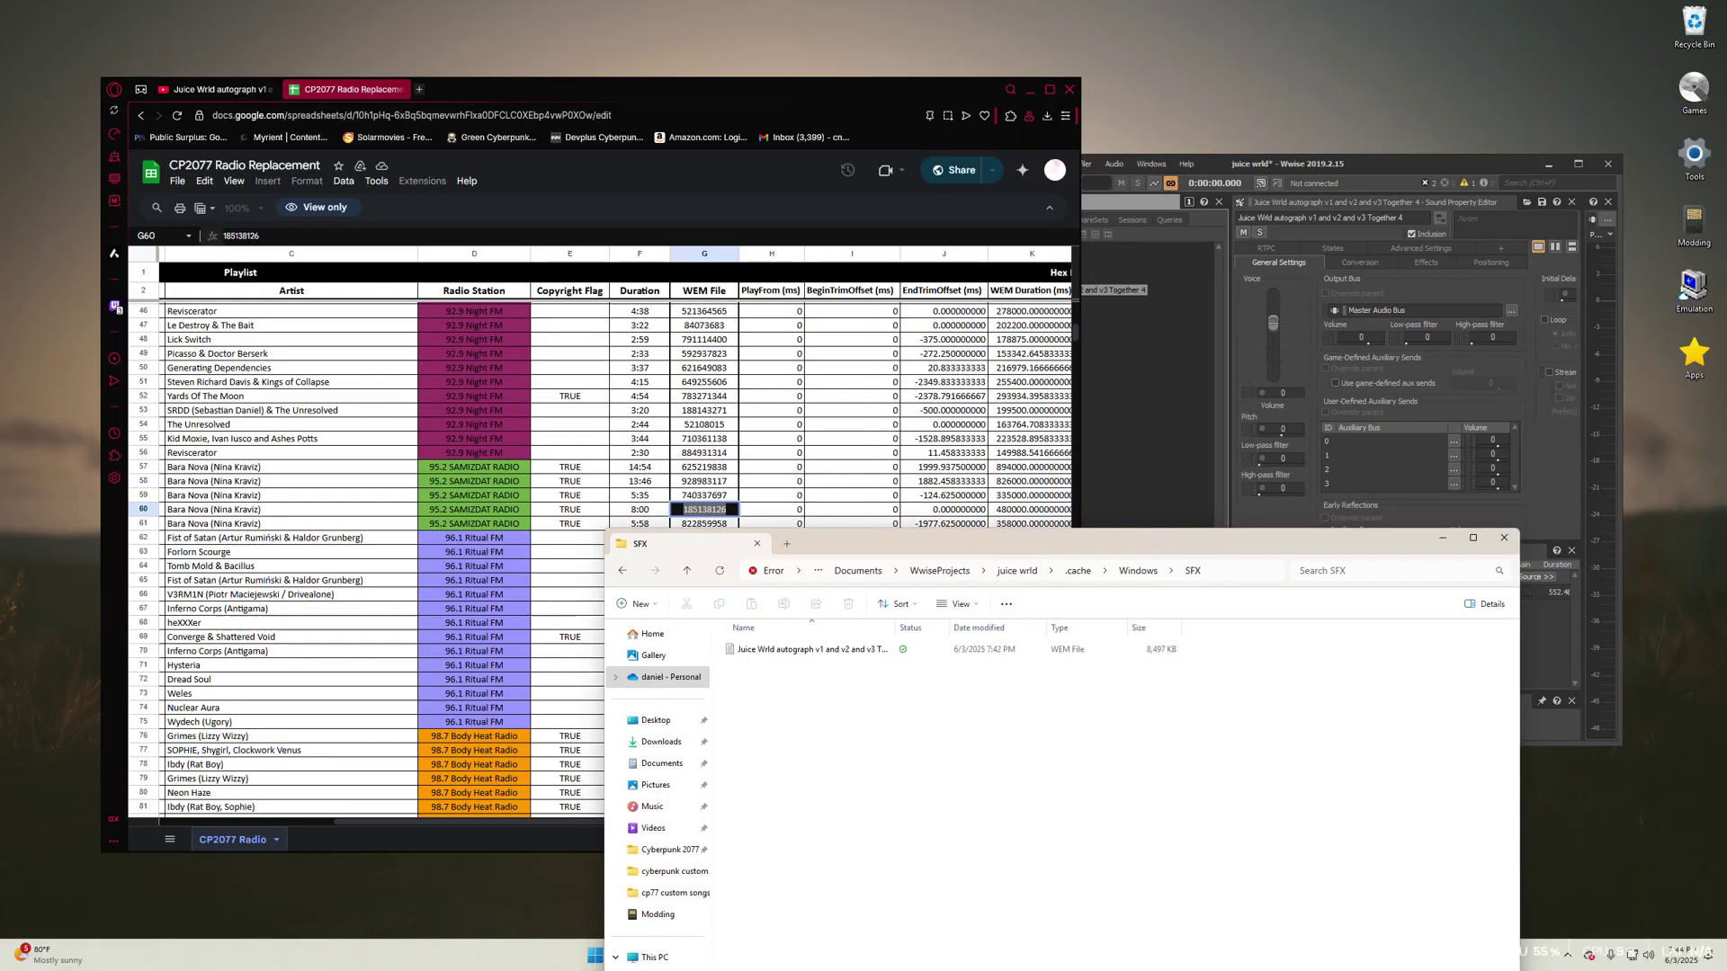
{"action": "right_click", "coordinate": [832, 648]}
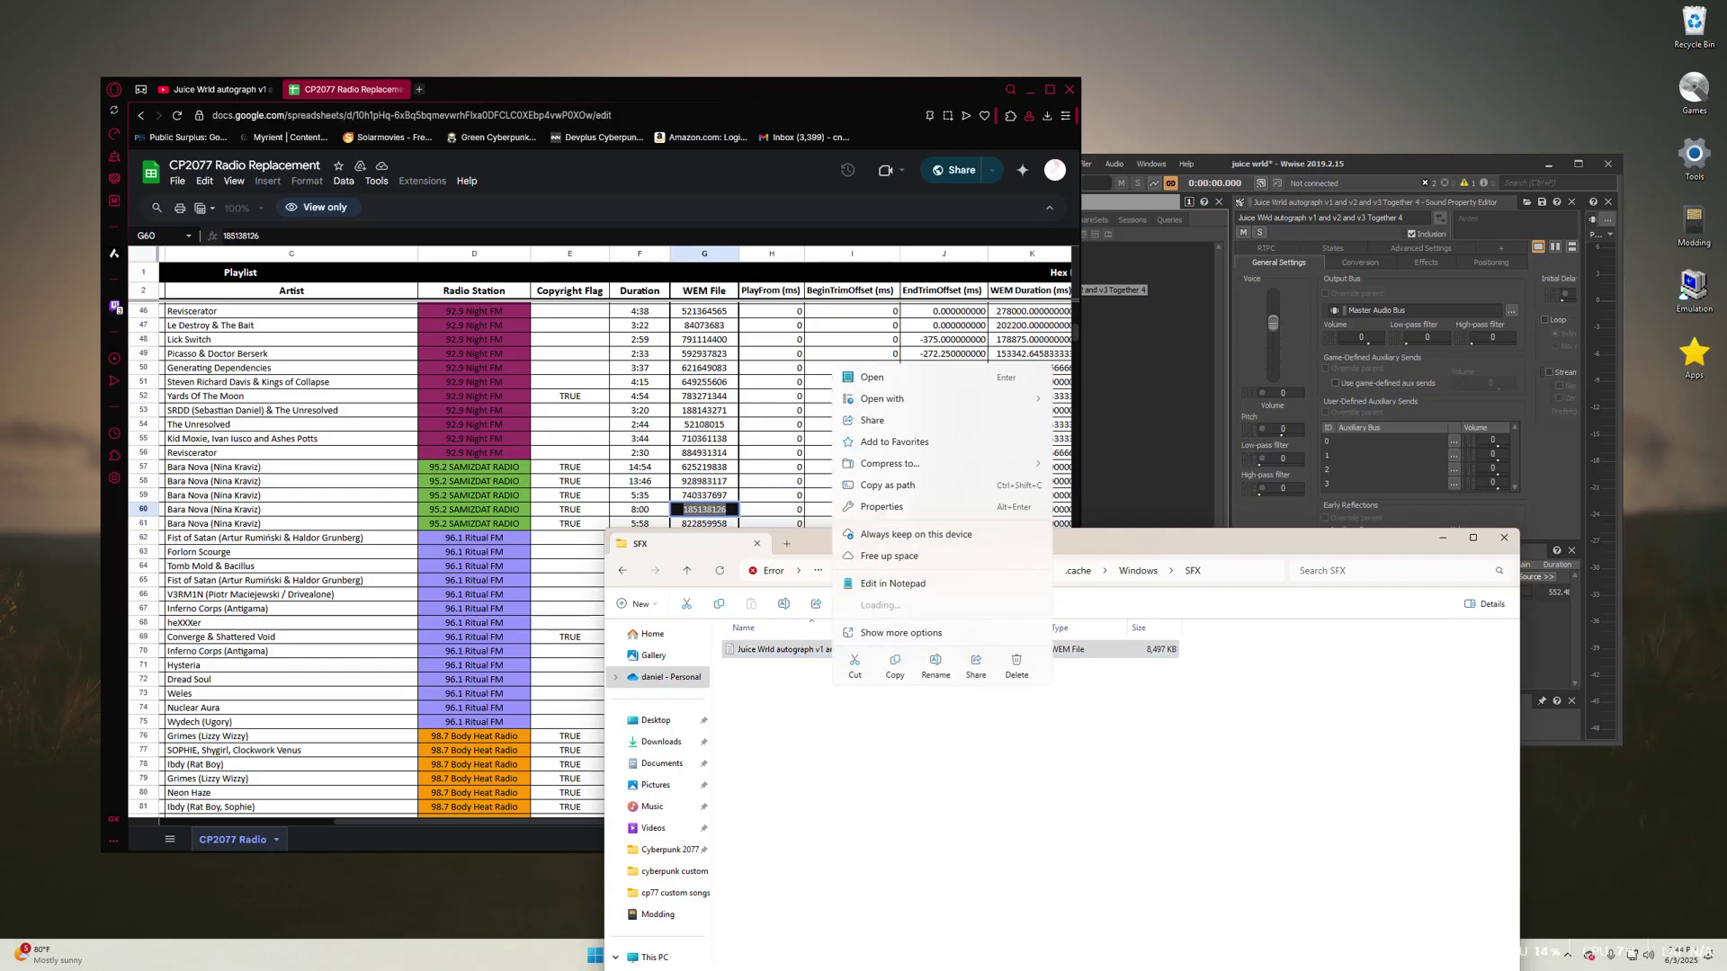
{"action": "left_click", "coordinate": [935, 665]}
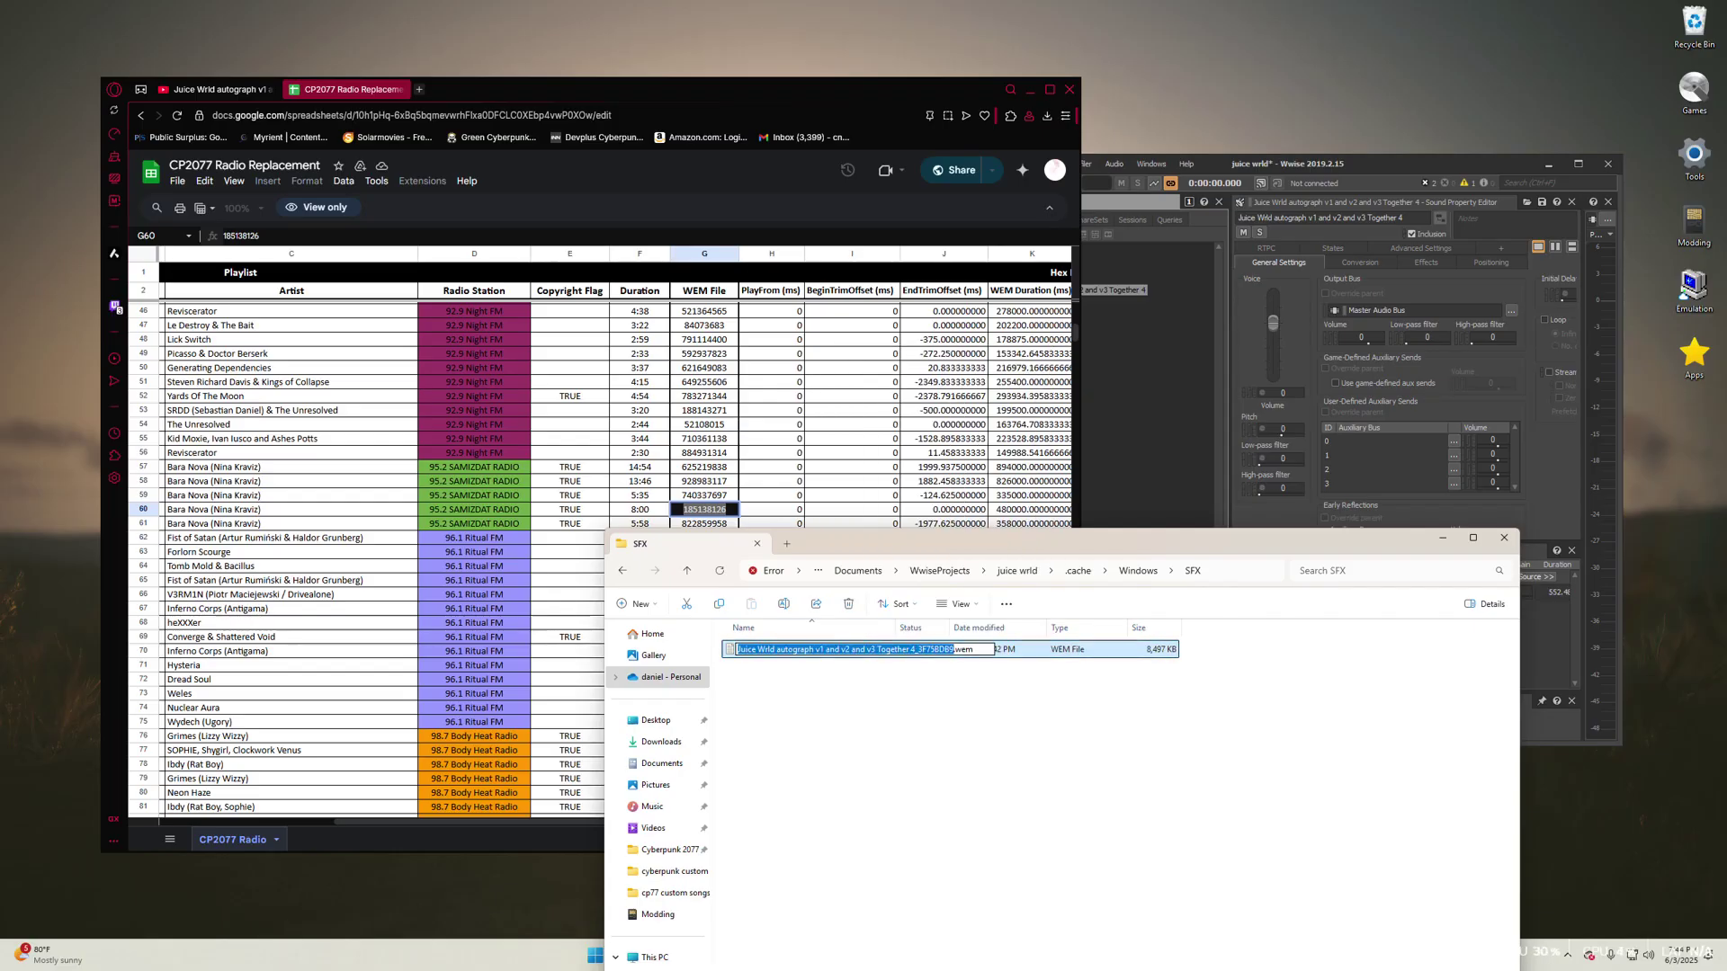
{"action": "right_click", "coordinate": [790, 651]}
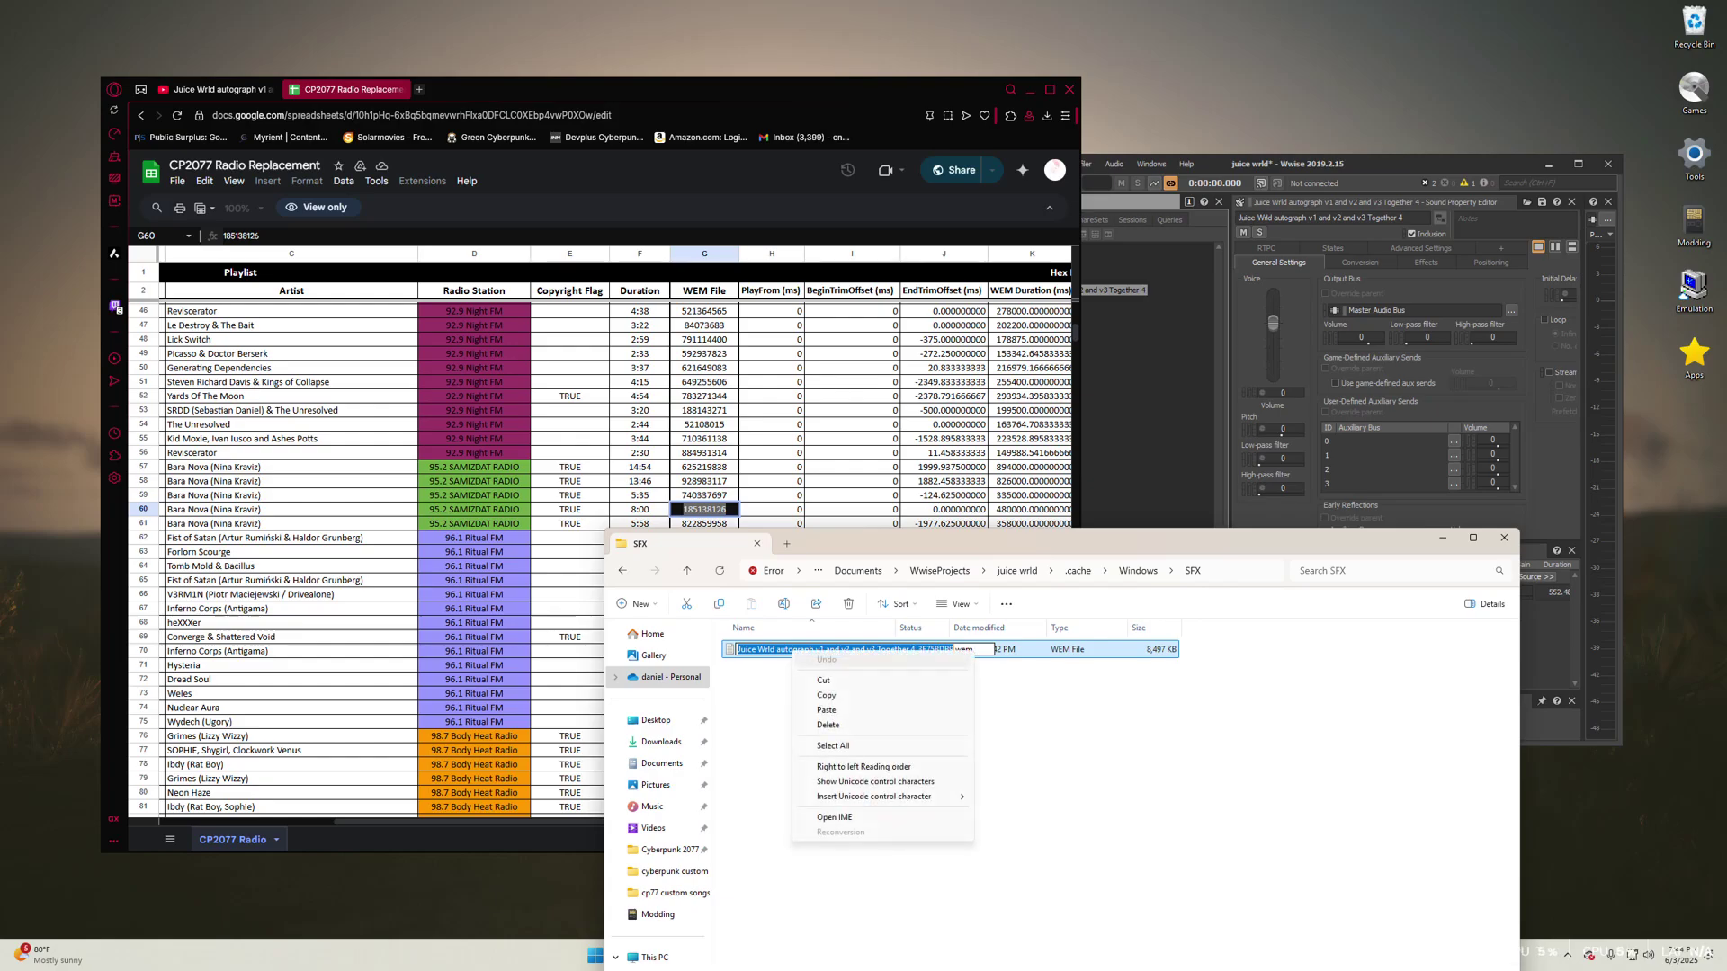
{"action": "left_click", "coordinate": [827, 710]}
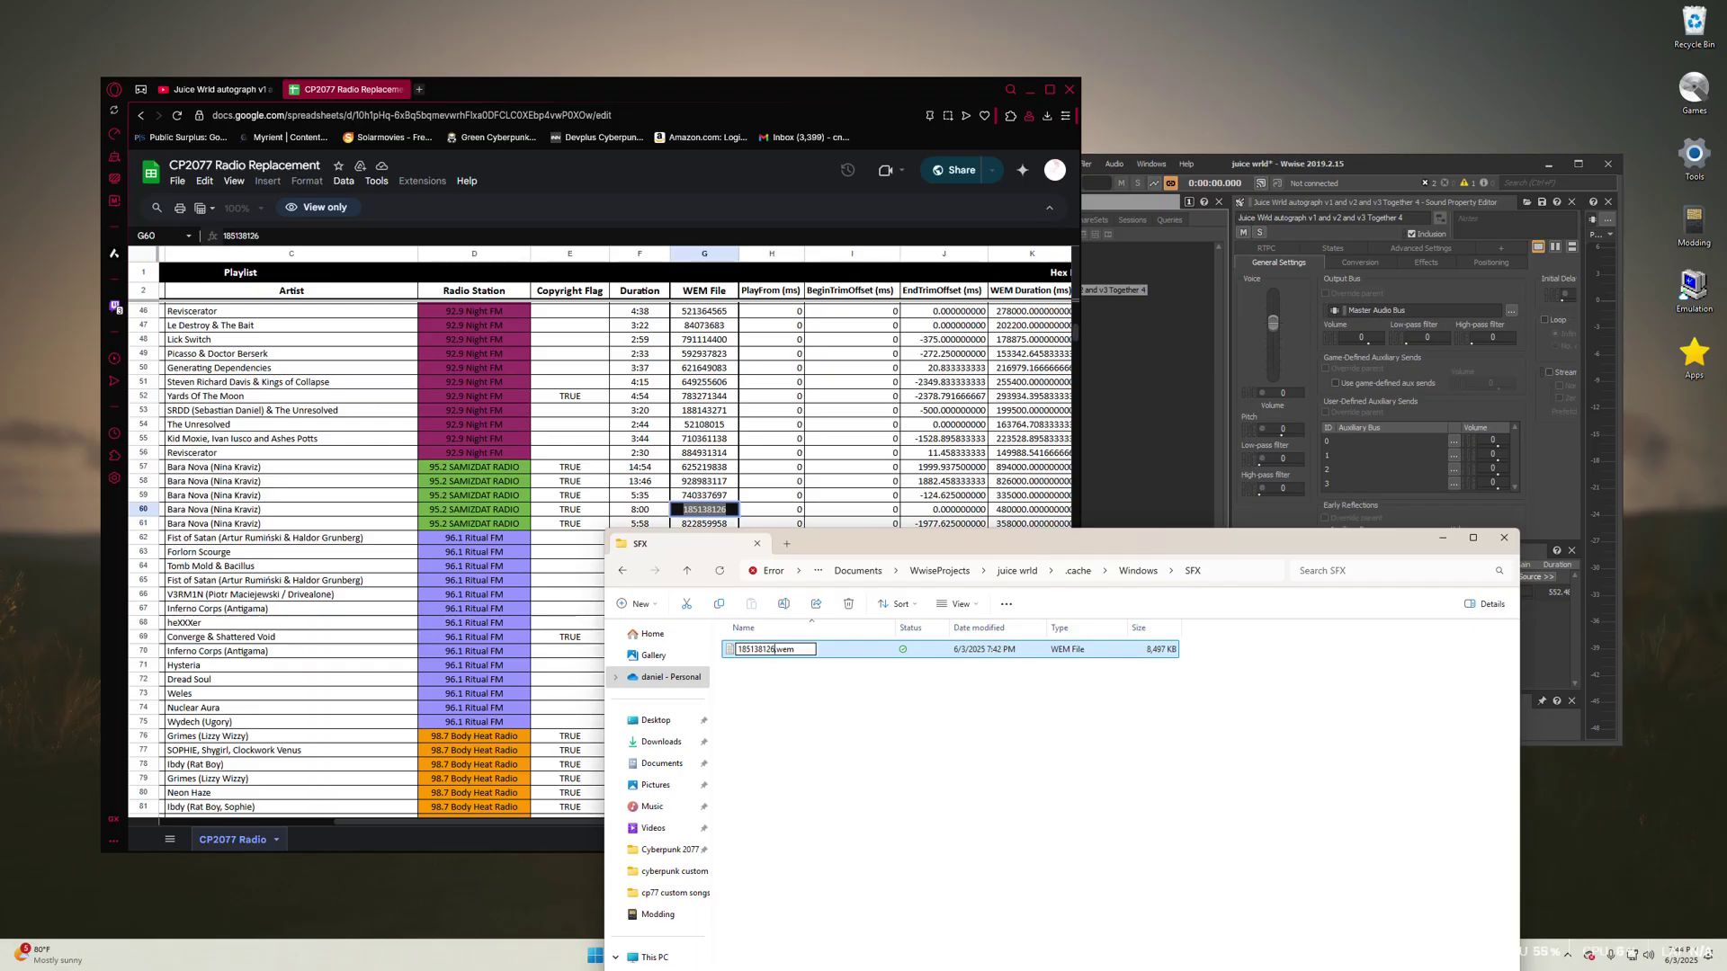
{"action": "key", "text": "Return"}
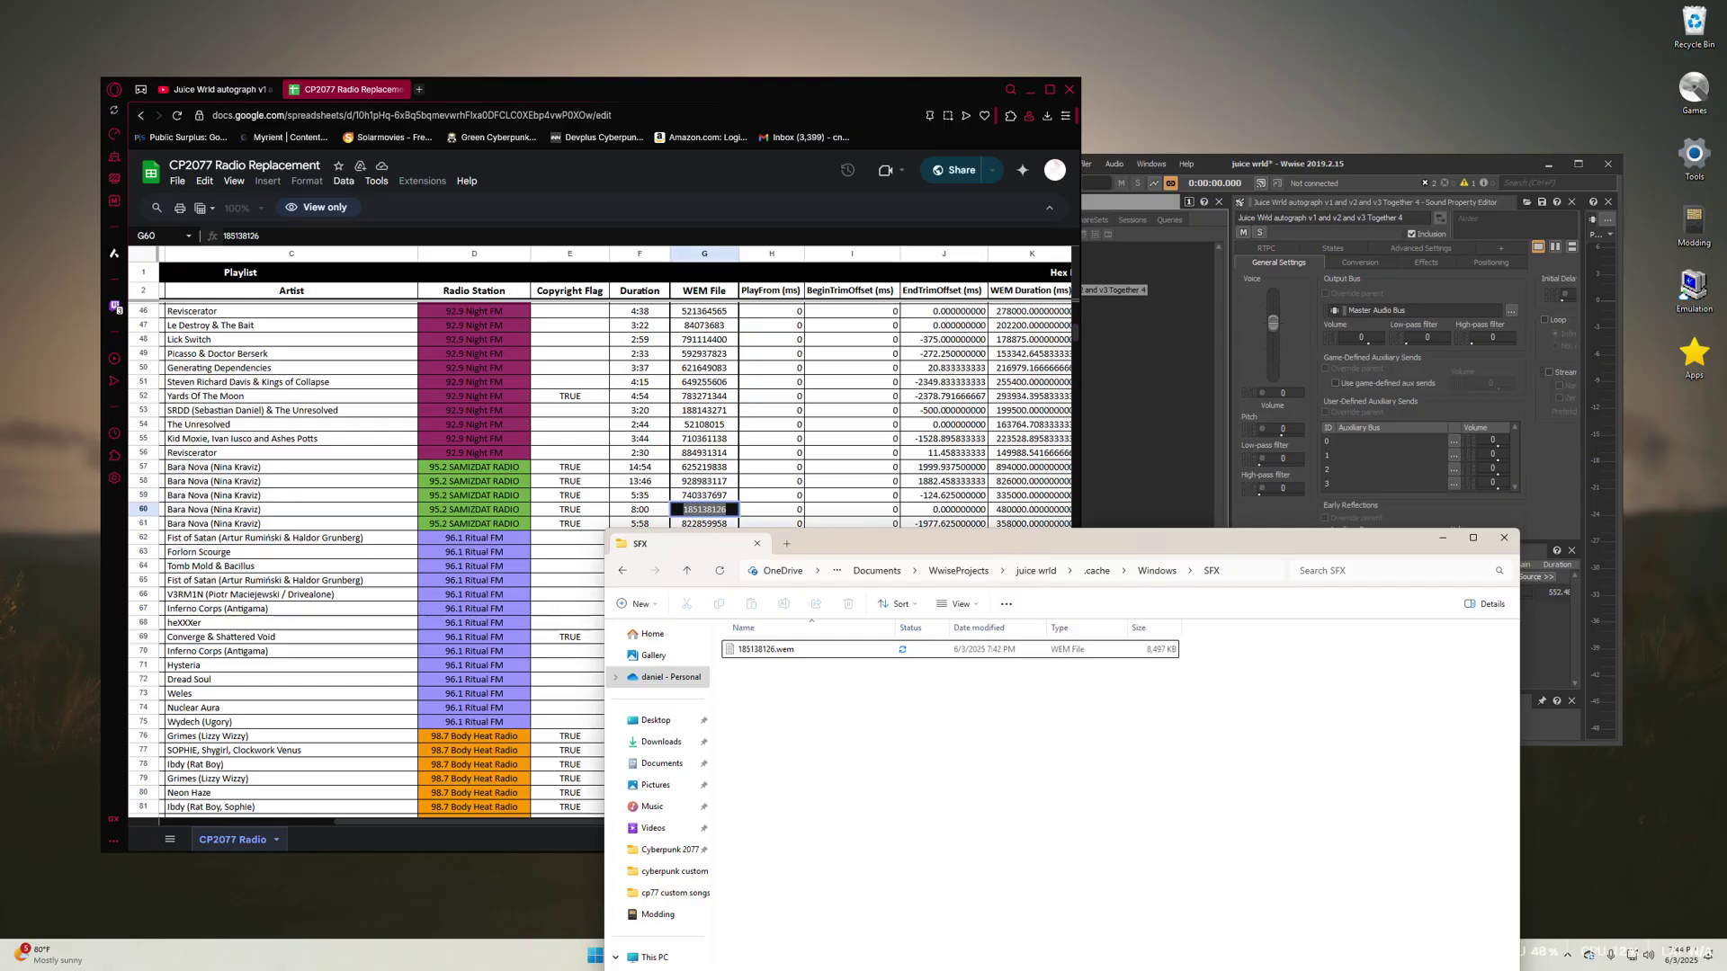
{"action": "left_click", "coordinate": [1030, 89]}
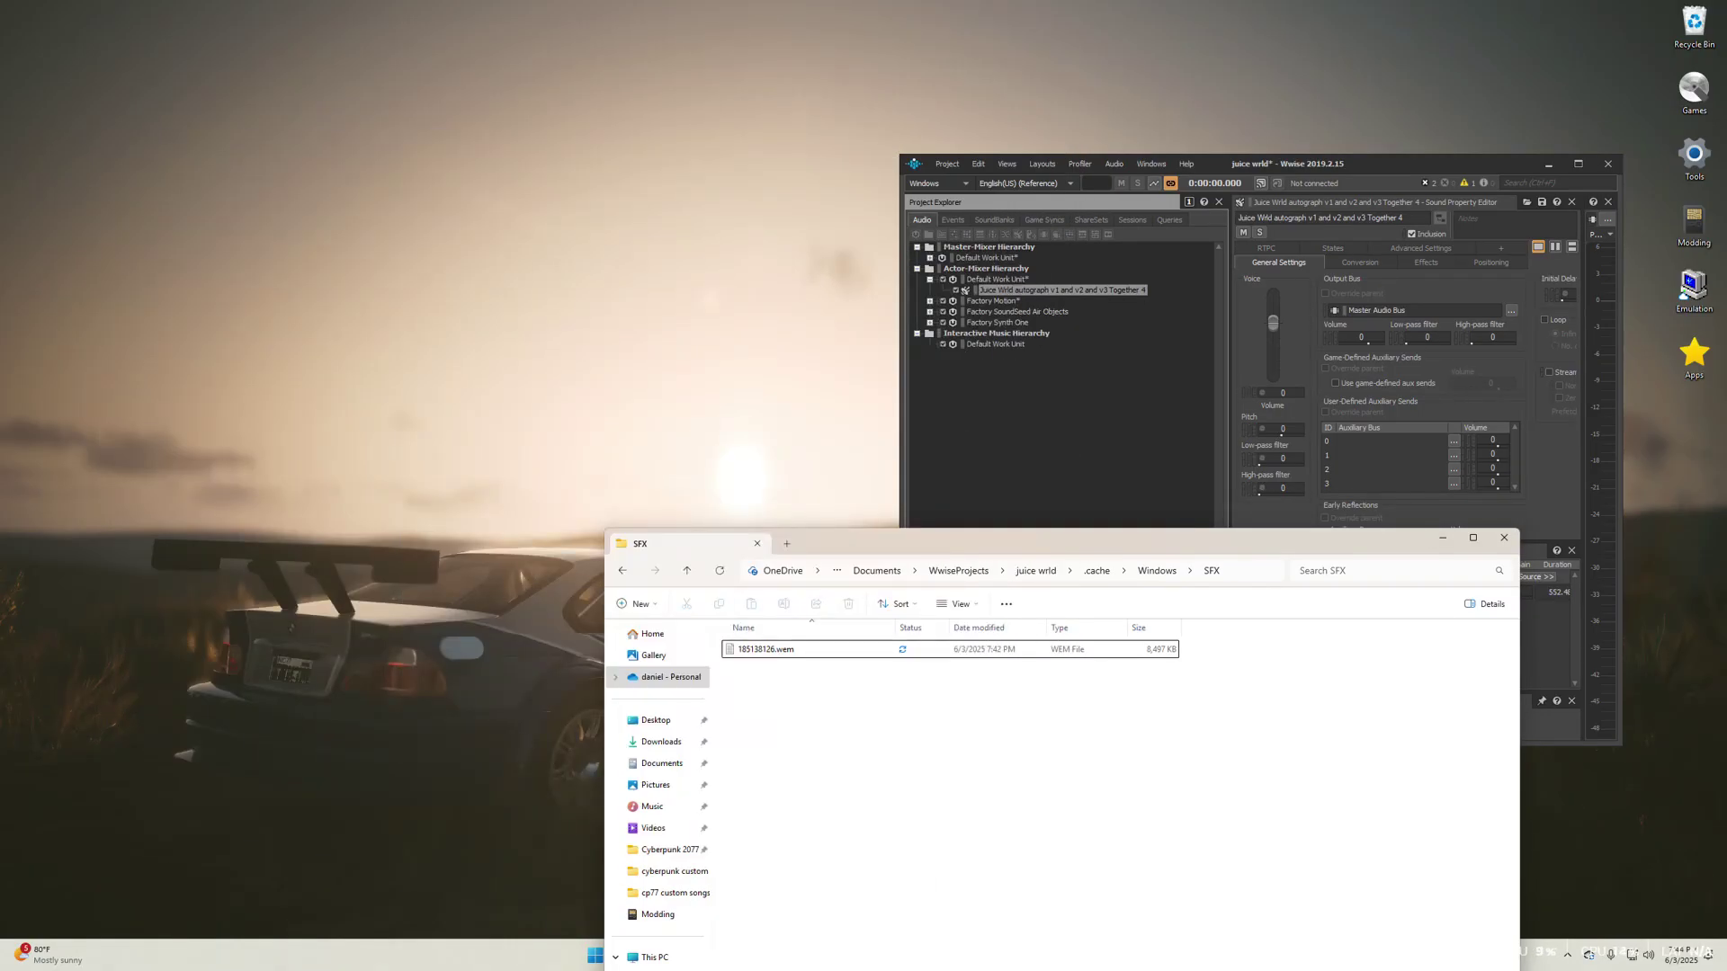
- Minimize Wwise and the SFX folder window, switch to WolvenKit and start a new project named juice wrld
{"action": "left_click", "coordinate": [1548, 165]}
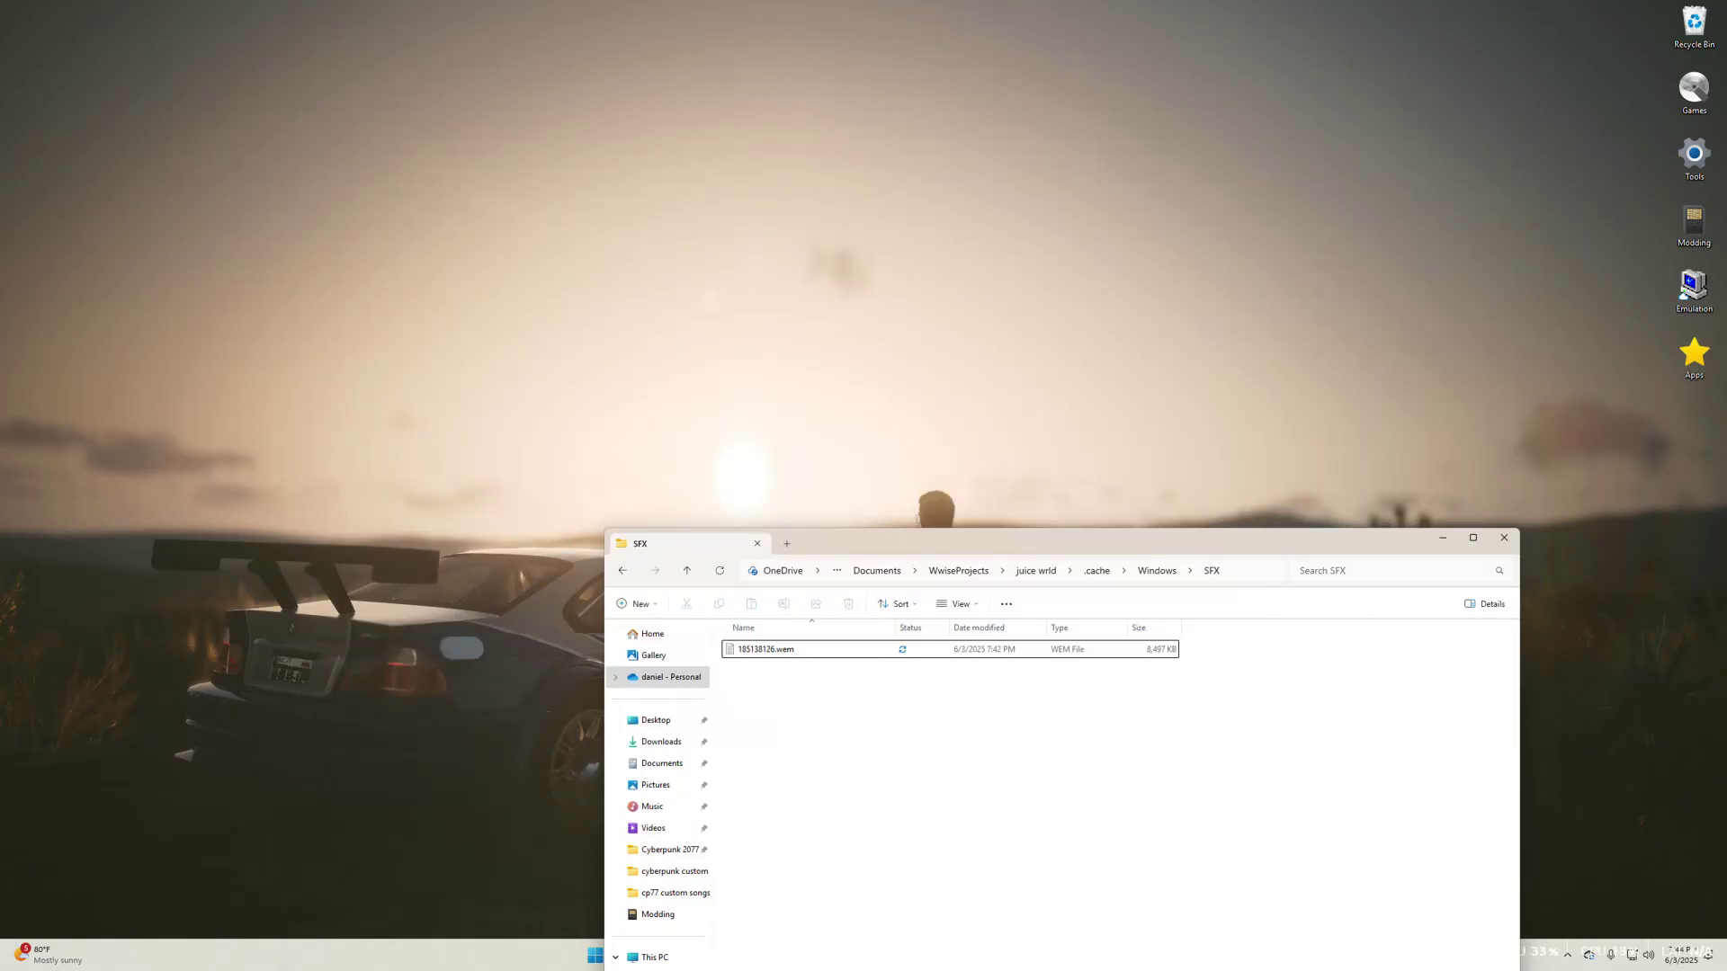
{"action": "left_click_drag", "start_coordinate": [1113, 541], "coordinate": [1022, 75]}
{"action": "left_click", "coordinate": [1349, 72]}
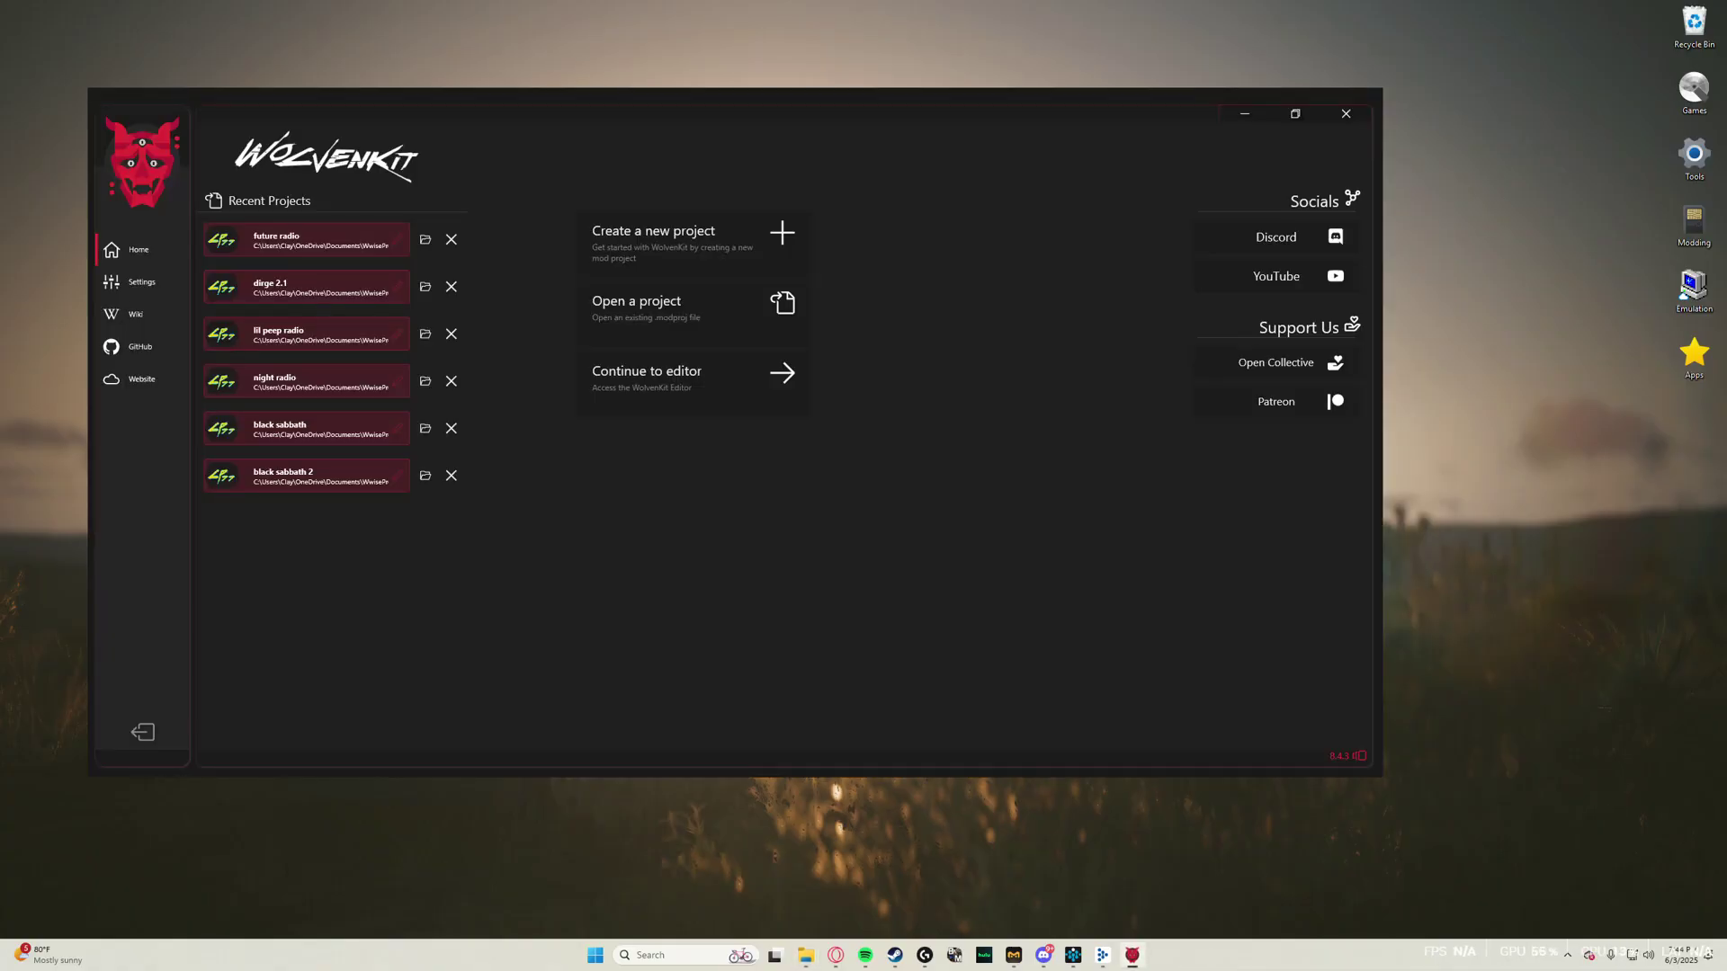
{"action": "left_click", "coordinate": [683, 243]}
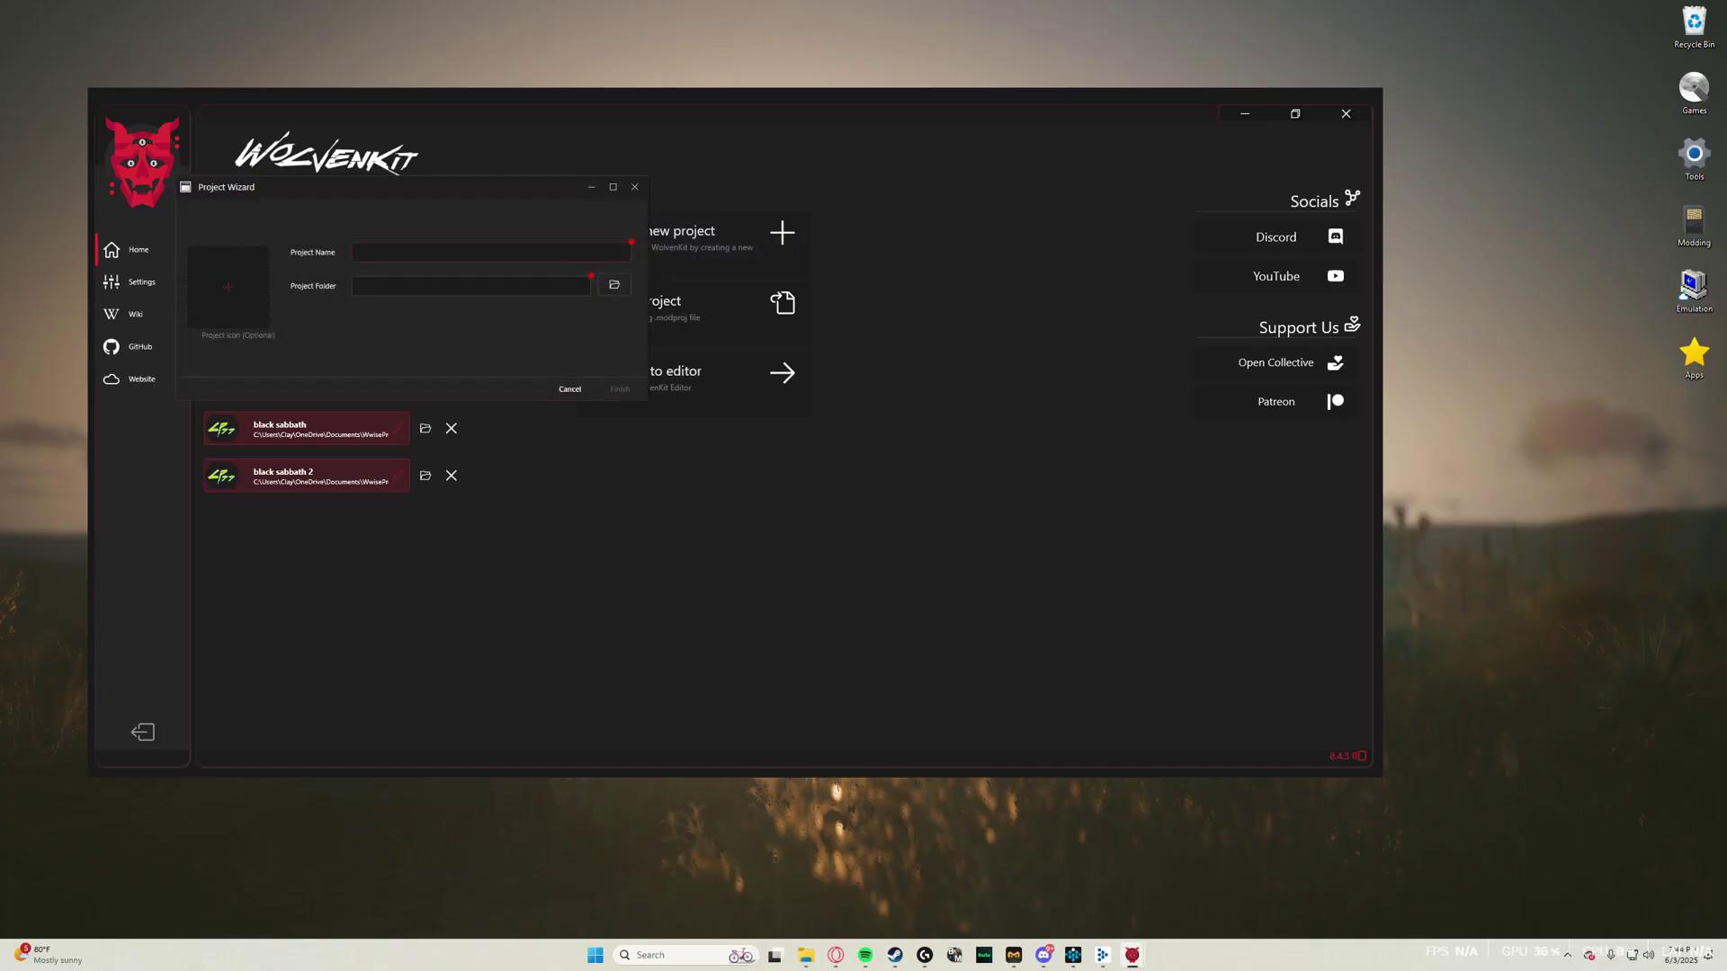
{"action": "type", "text": "juice wrld"}
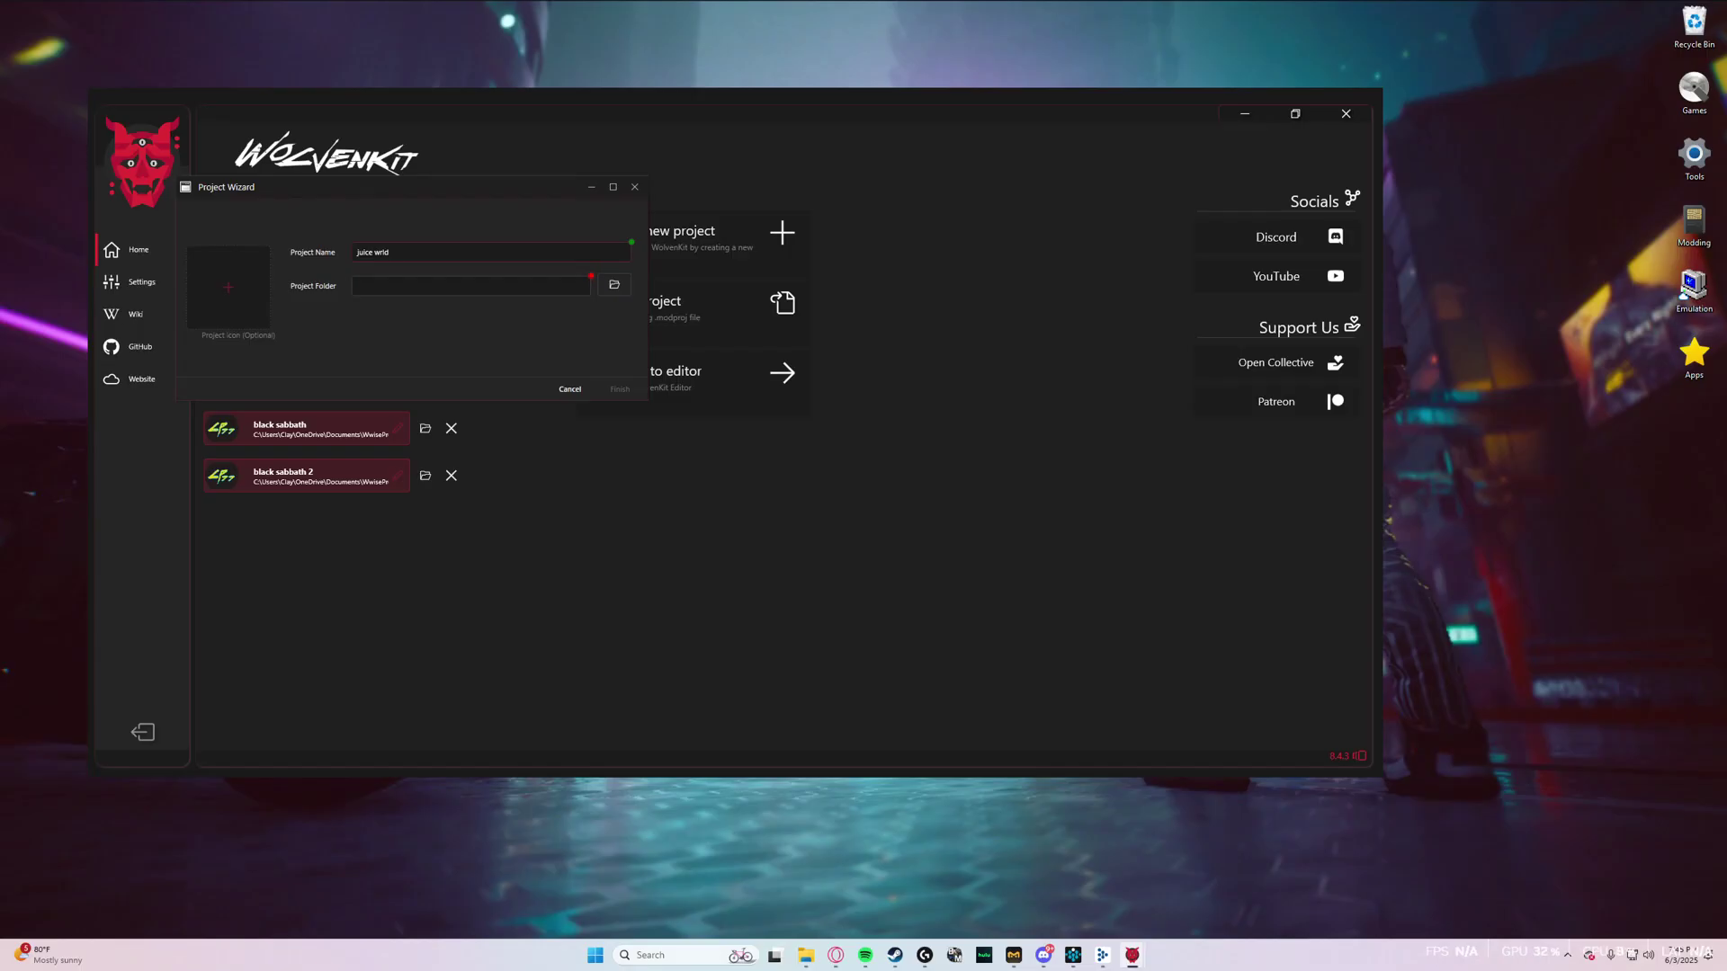
- Browse for the project folder and open Documents\WwiseProjects in the folder picker
{"action": "left_click", "coordinate": [614, 285]}
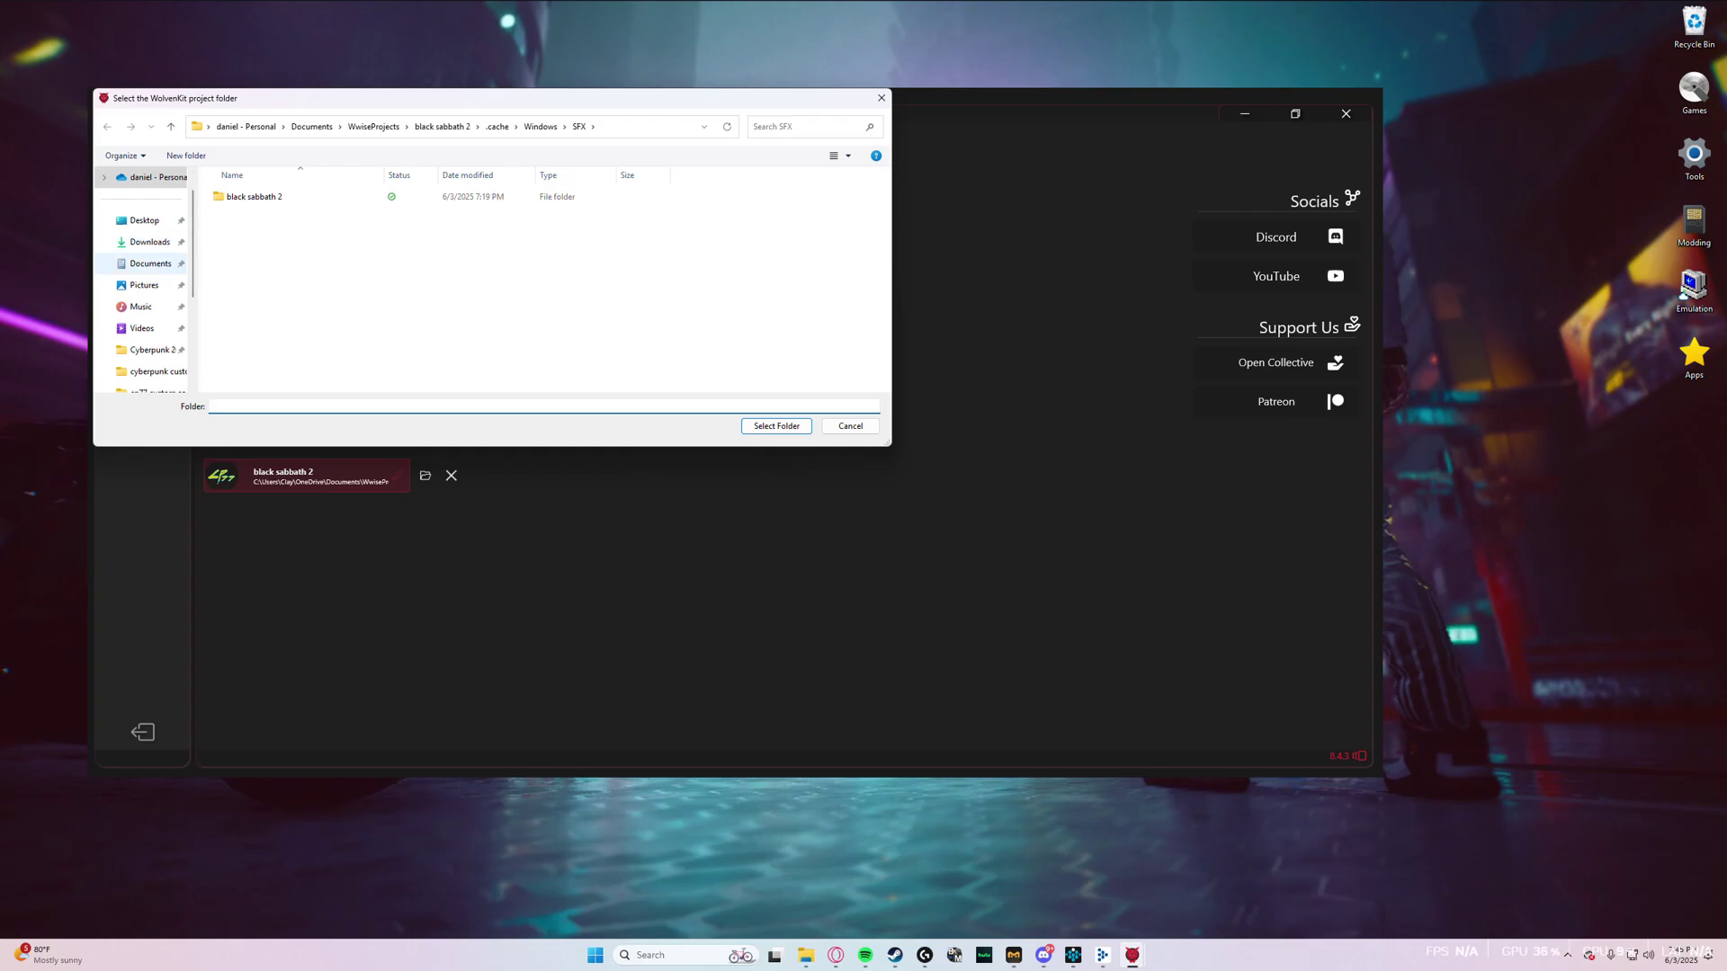
{"action": "left_click", "coordinate": [146, 264]}
{"action": "left_click", "coordinate": [146, 242]}
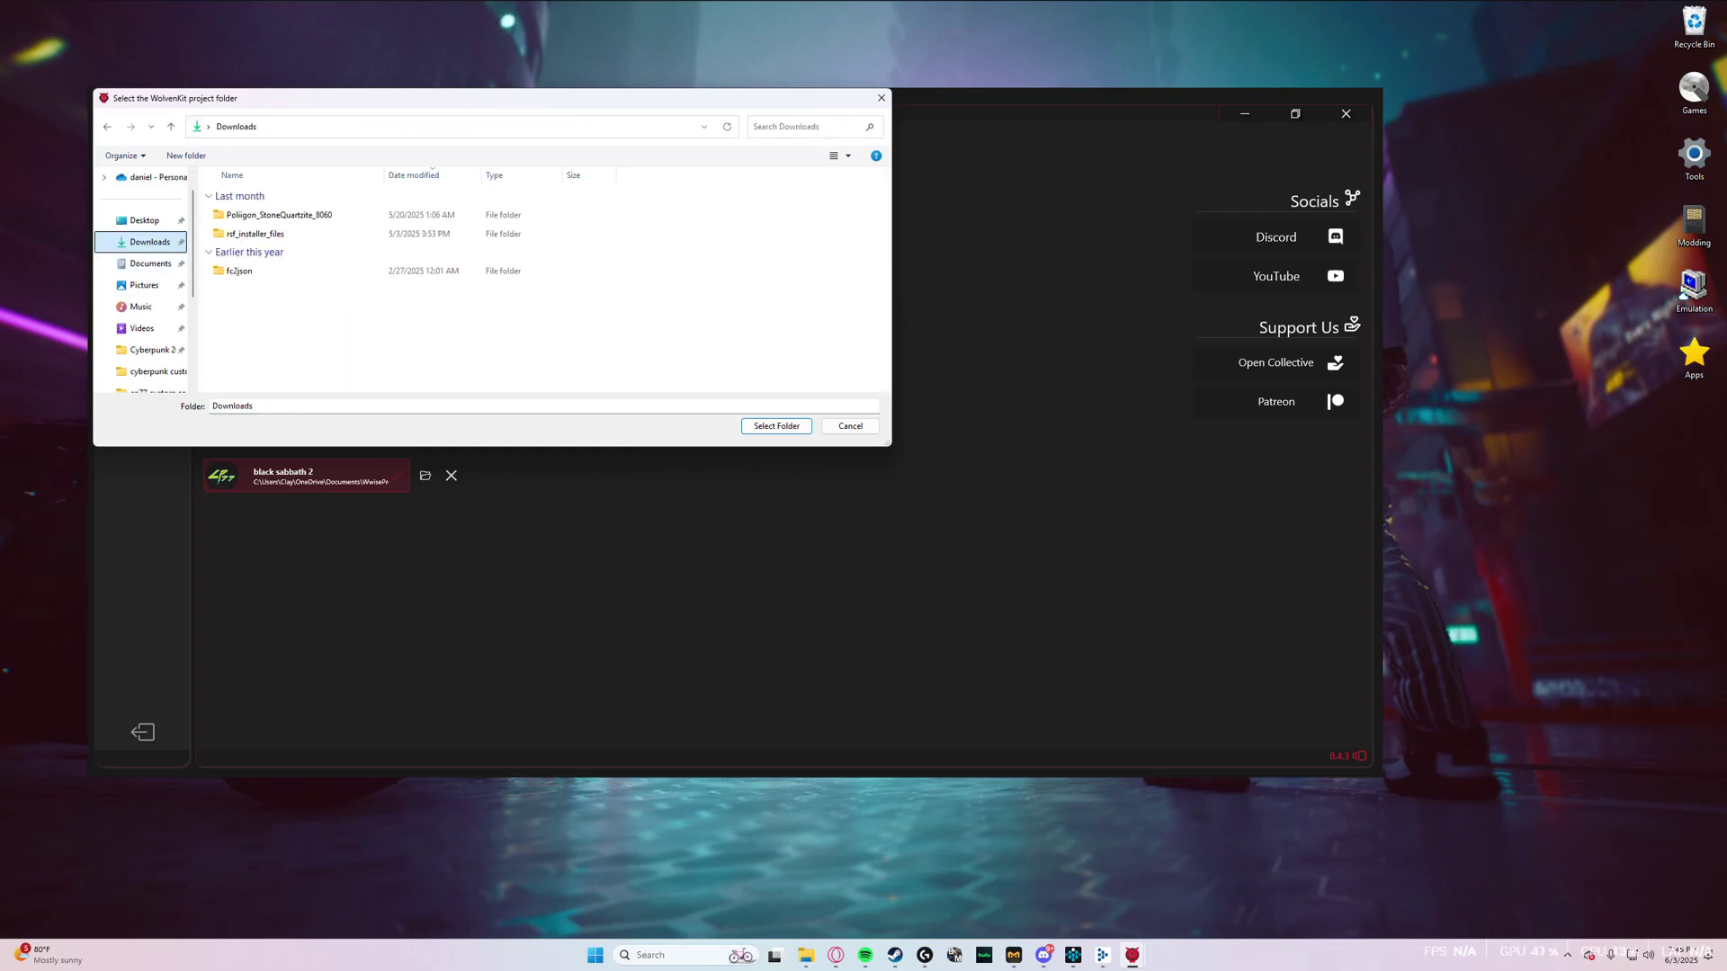
{"action": "left_click", "coordinate": [144, 220]}
{"action": "scroll", "coordinate": [147, 350], "scroll_direction": "down", "scroll_amount": 3}
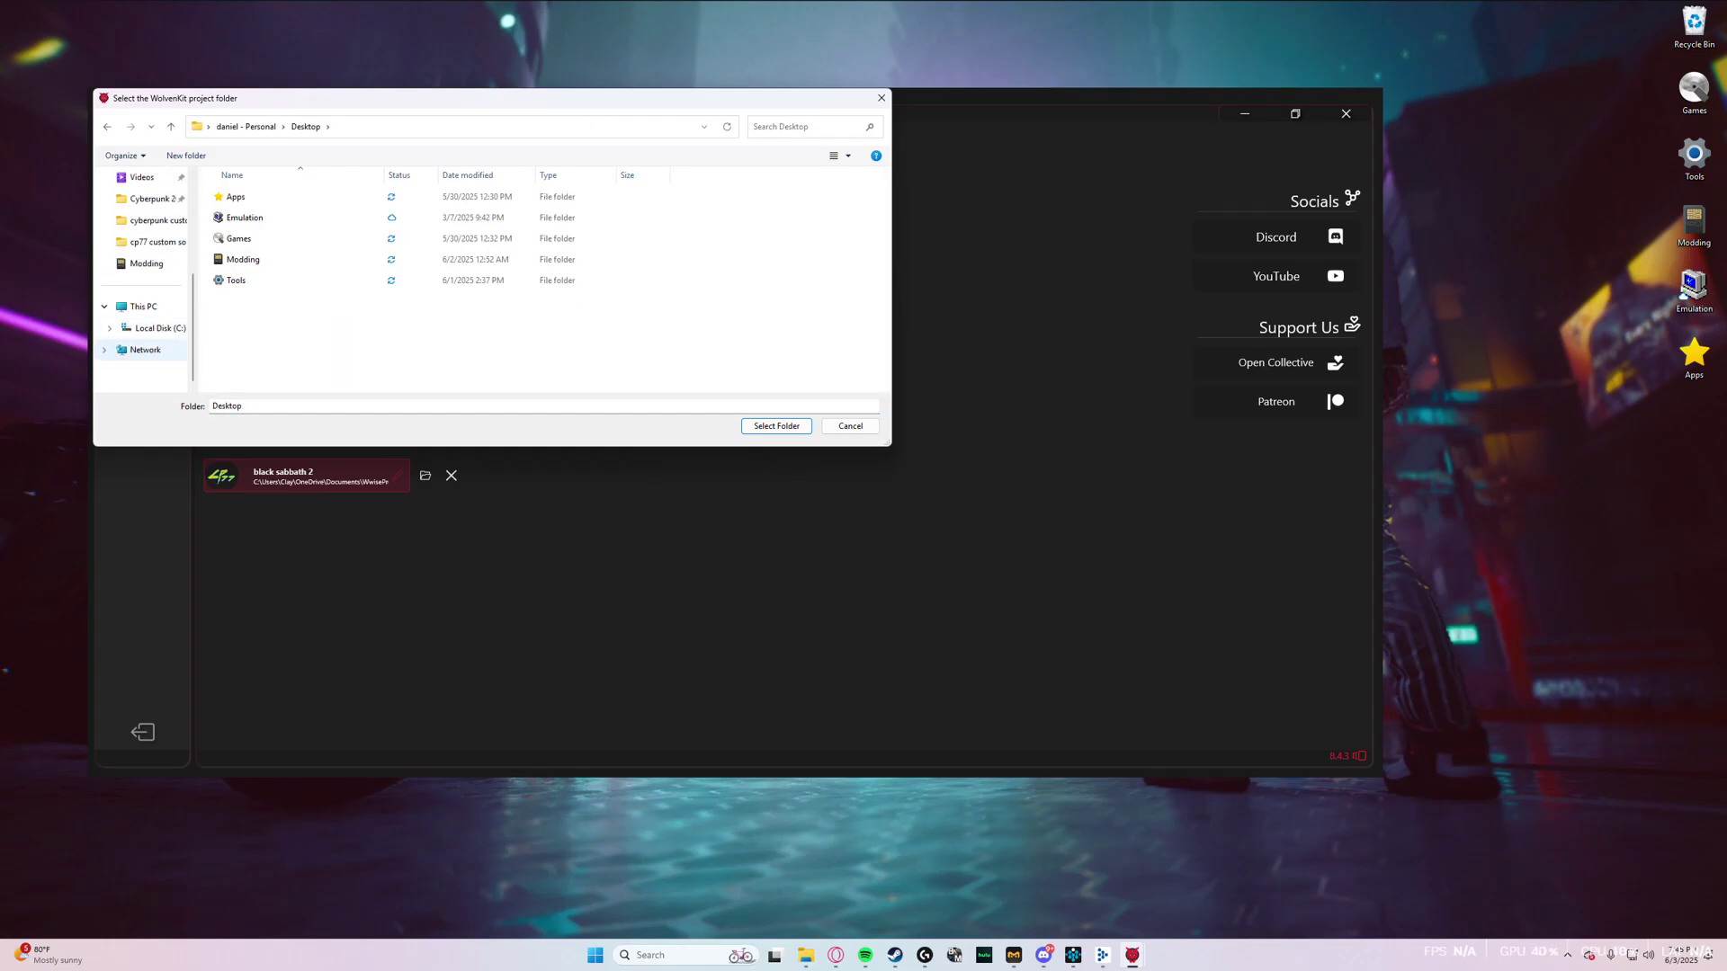
{"action": "scroll", "coordinate": [147, 243], "scroll_direction": "up", "scroll_amount": 1}
{"action": "left_click", "coordinate": [147, 177]}
{"action": "scroll", "coordinate": [359, 362], "scroll_direction": "down", "scroll_amount": 10}
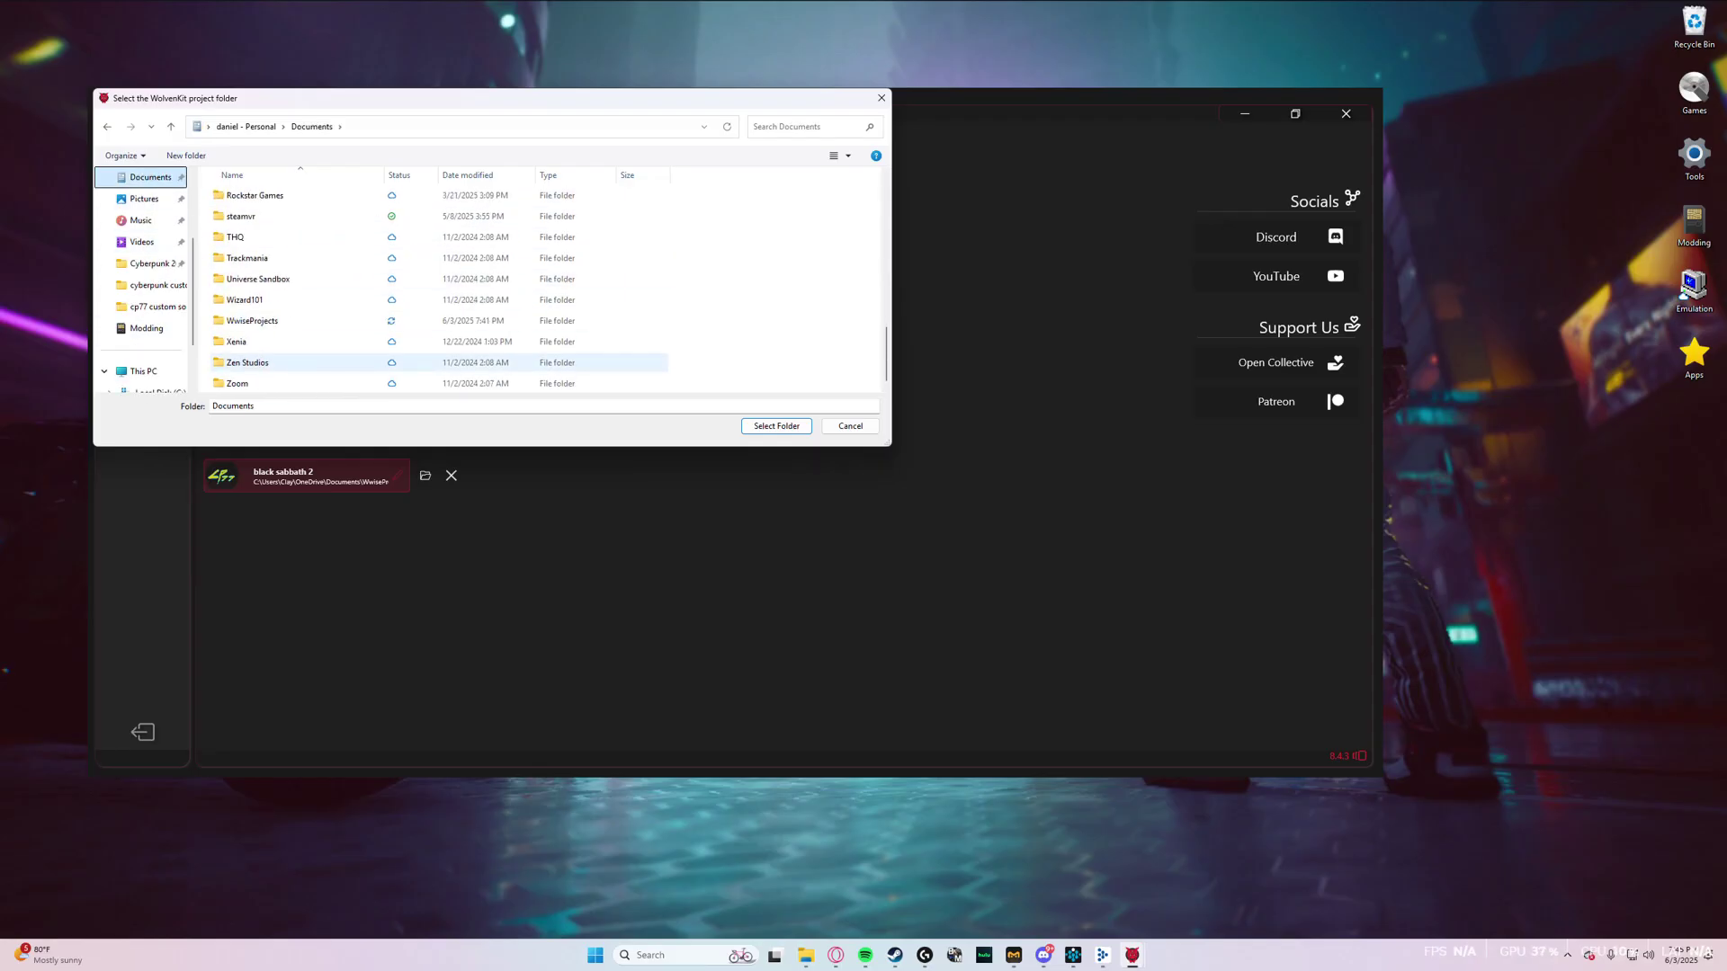
{"action": "double_click", "coordinate": [252, 321]}
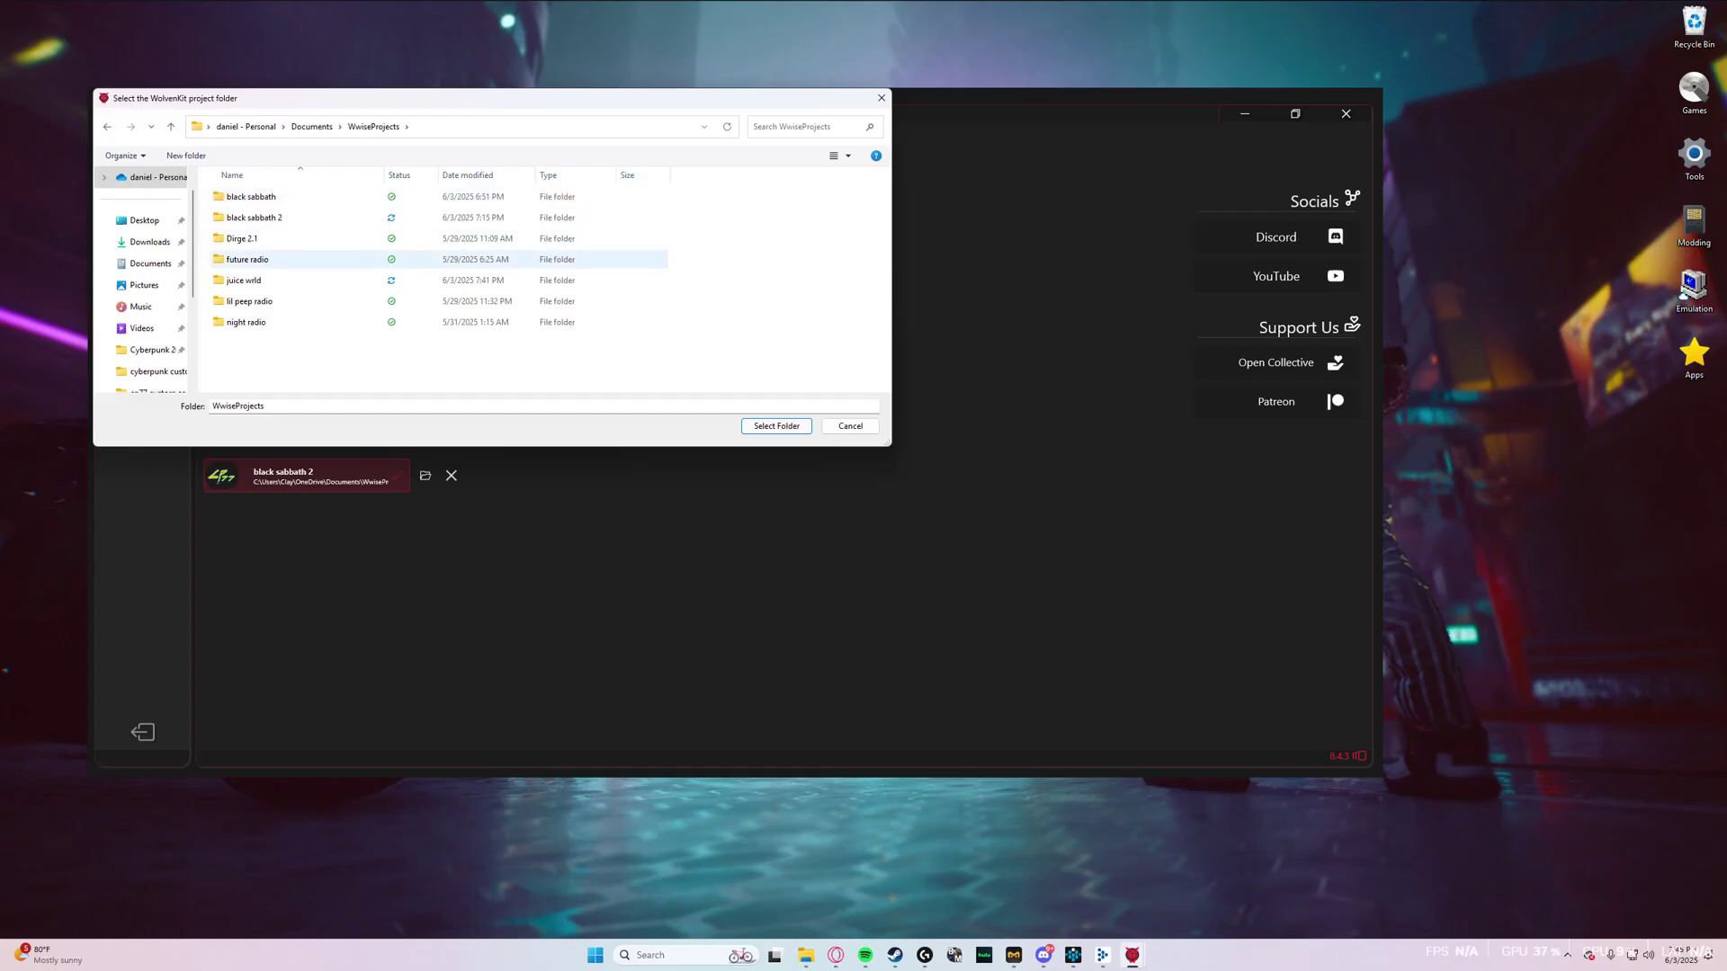
- Choose juice wrld\.cache\Windows\SFX as the project folder and finish creating the project
{"action": "left_click", "coordinate": [245, 279]}
{"action": "double_click", "coordinate": [245, 279]}
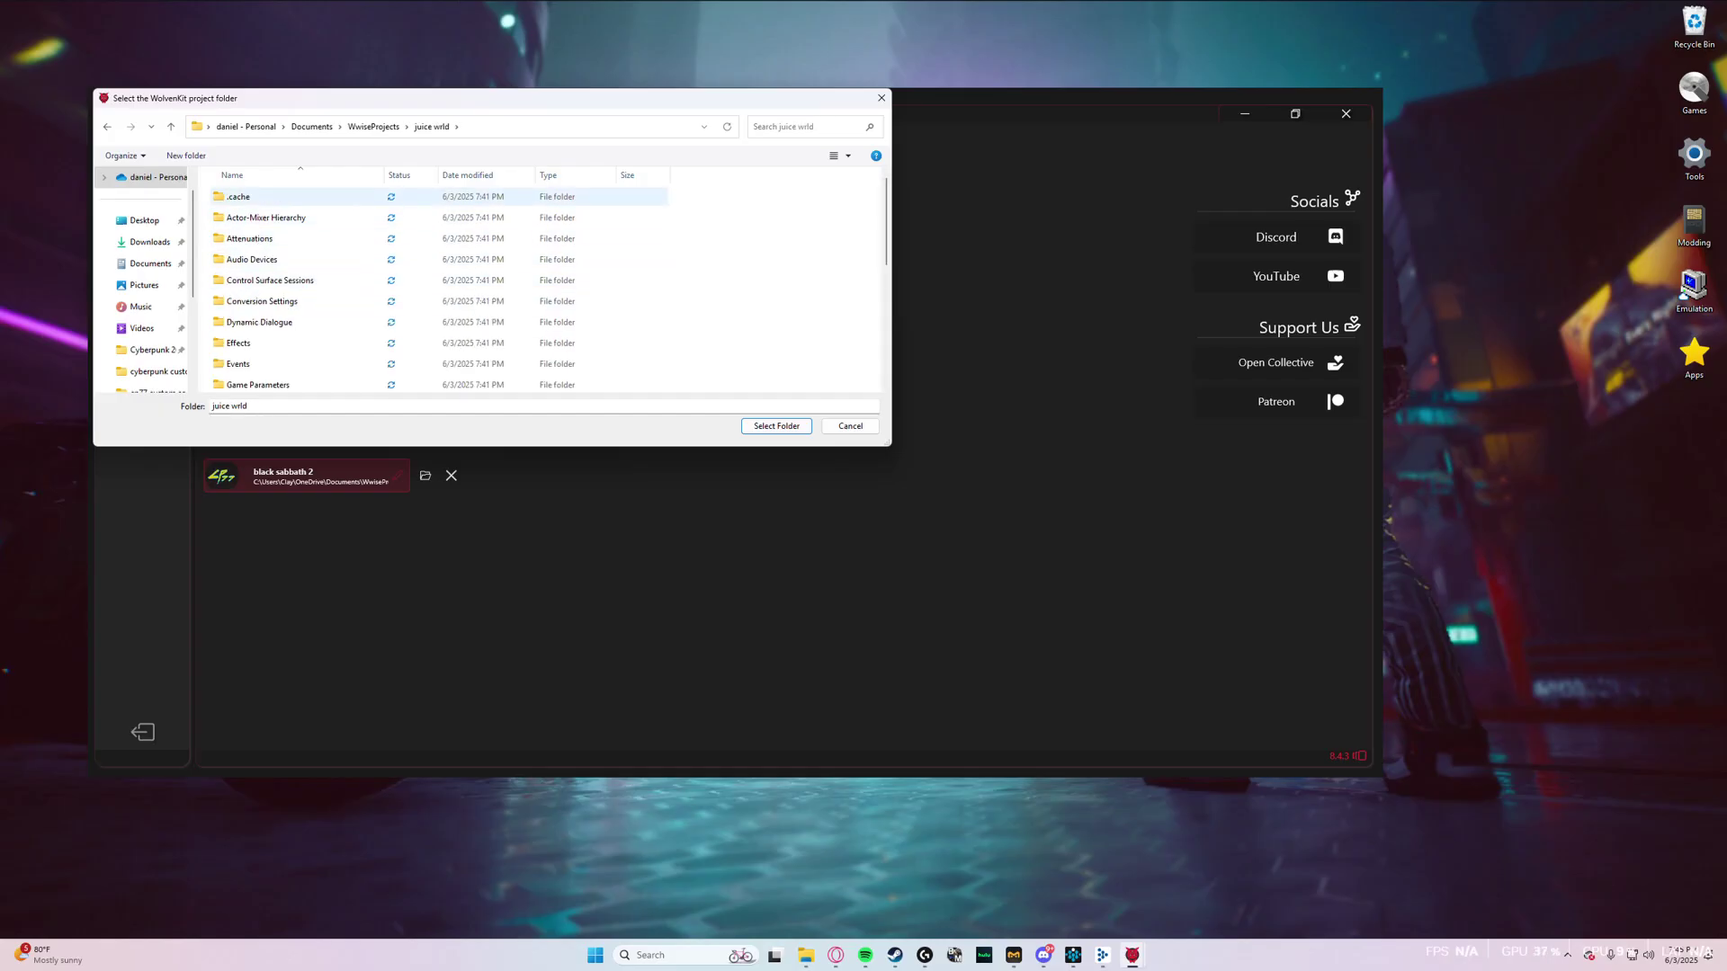
{"action": "double_click", "coordinate": [238, 196]}
{"action": "left_click", "coordinate": [239, 196]}
{"action": "double_click", "coordinate": [238, 196]}
{"action": "double_click", "coordinate": [239, 196]}
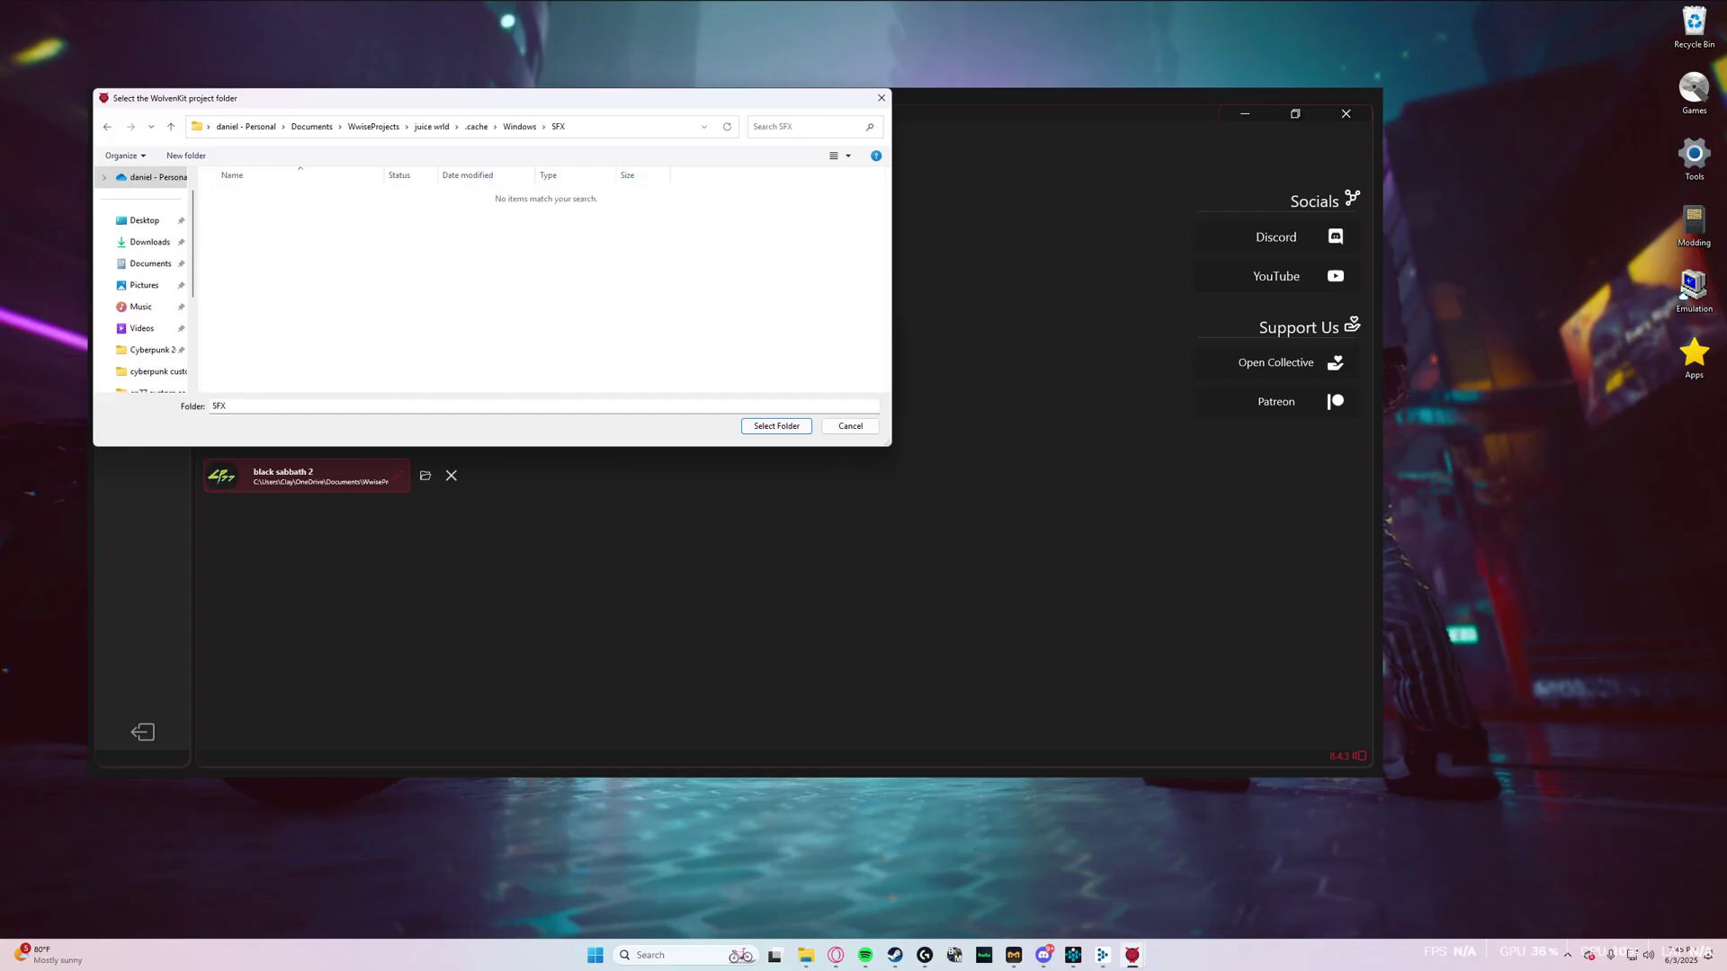
{"action": "left_click", "coordinate": [776, 427]}
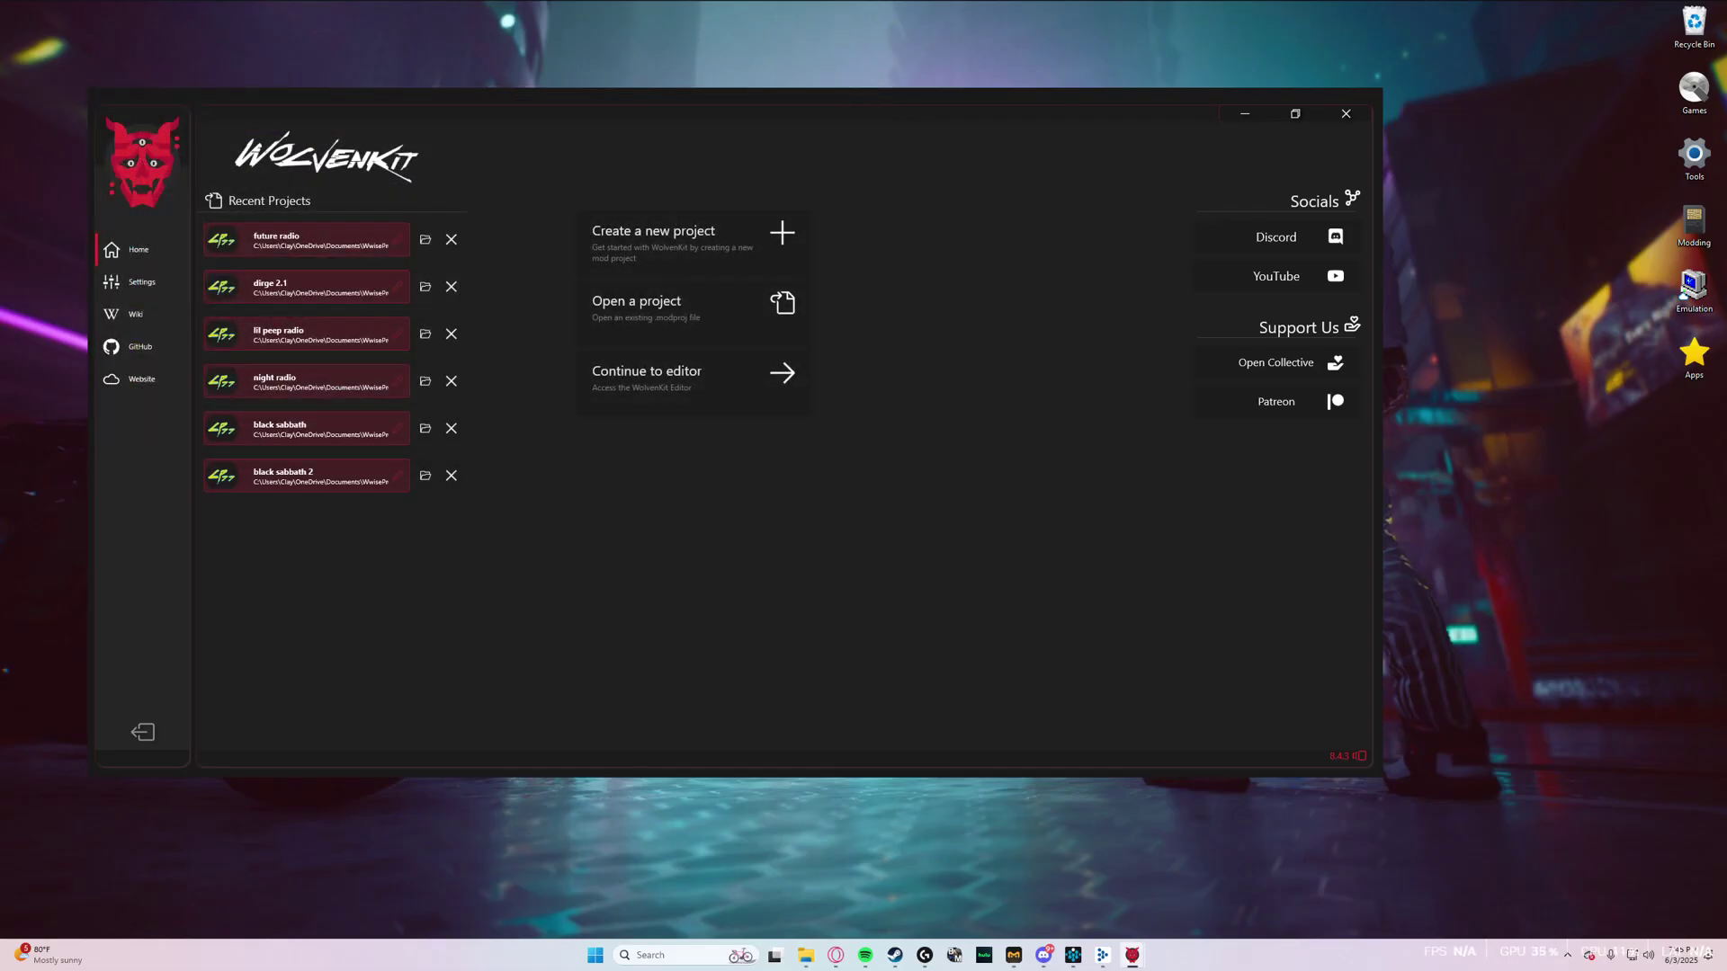
{"action": "mouse_move", "coordinate": [1132, 955]}
{"action": "left_click", "coordinate": [1200, 876]}
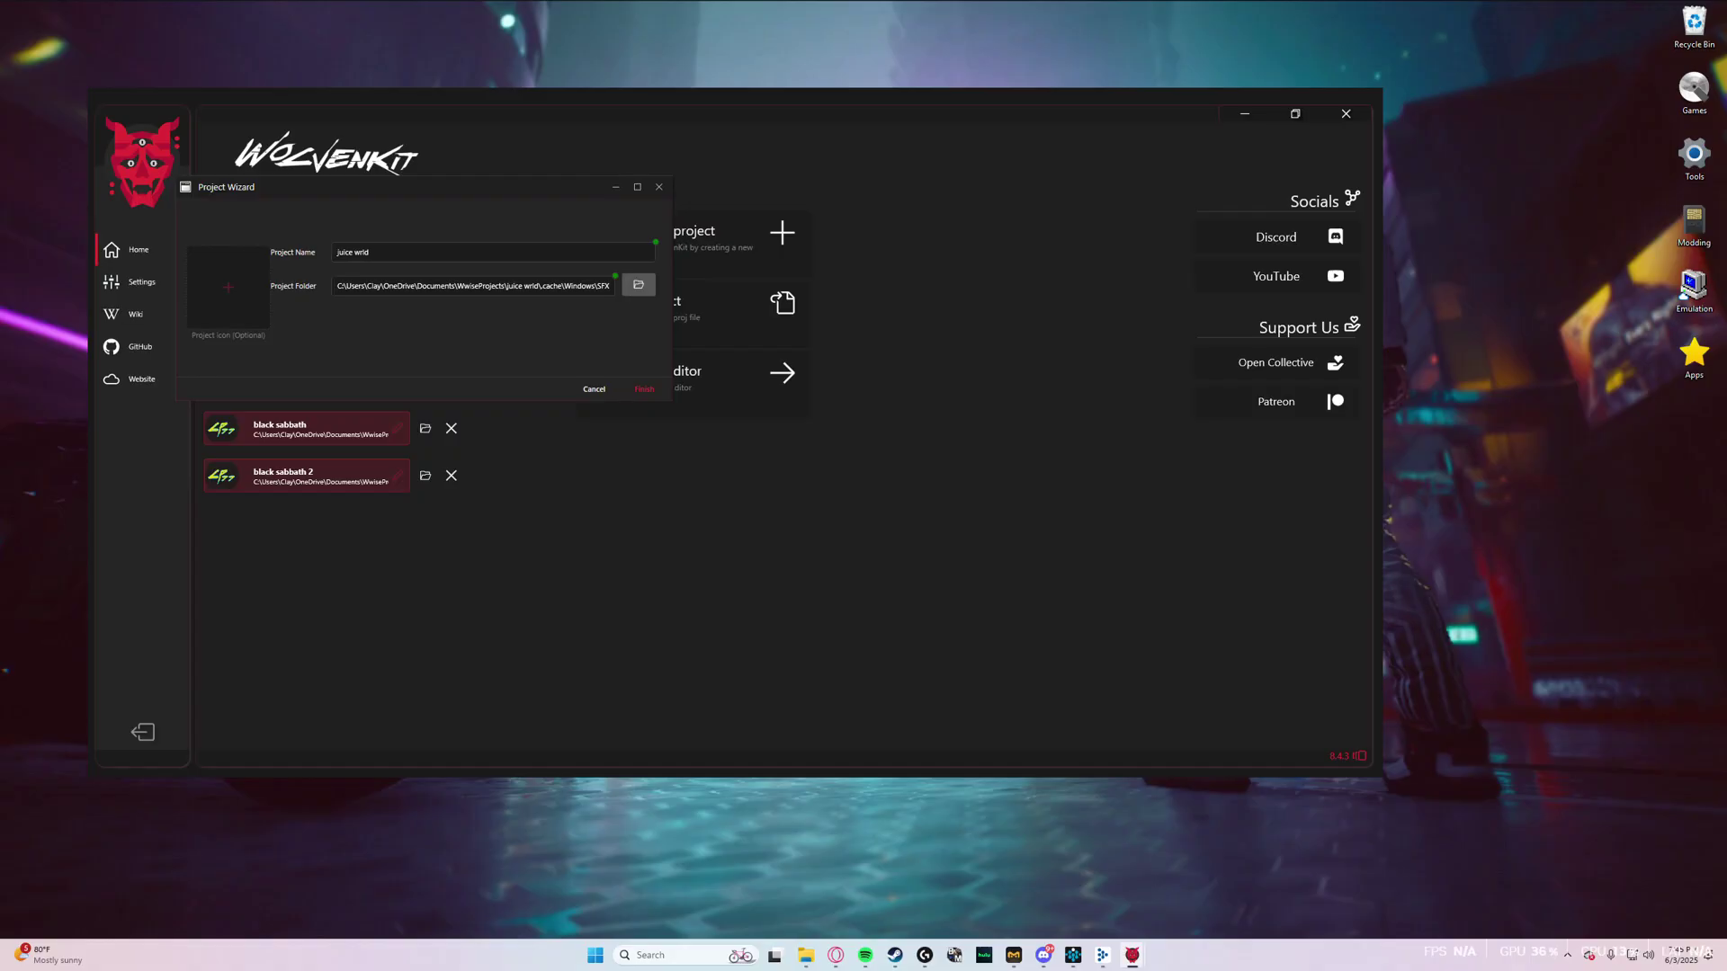
{"action": "left_click", "coordinate": [644, 388]}
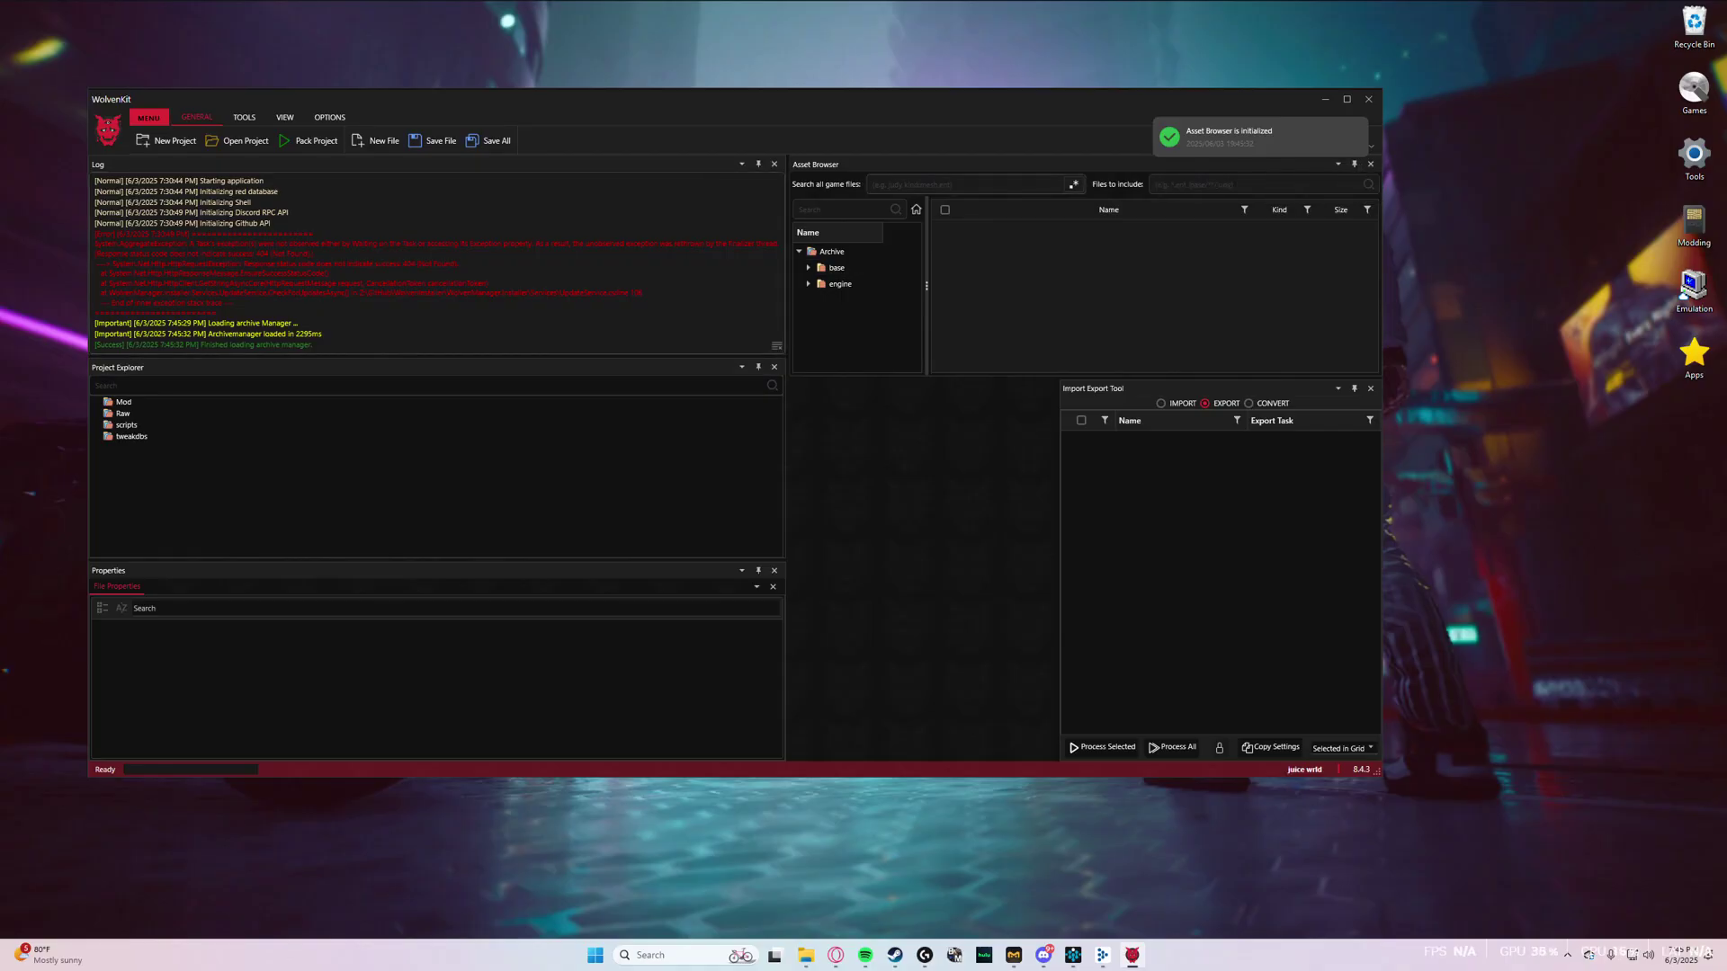
- Search the game files for 185138126 and add the original 185138126.wem to the project
{"action": "left_click", "coordinate": [965, 184]}
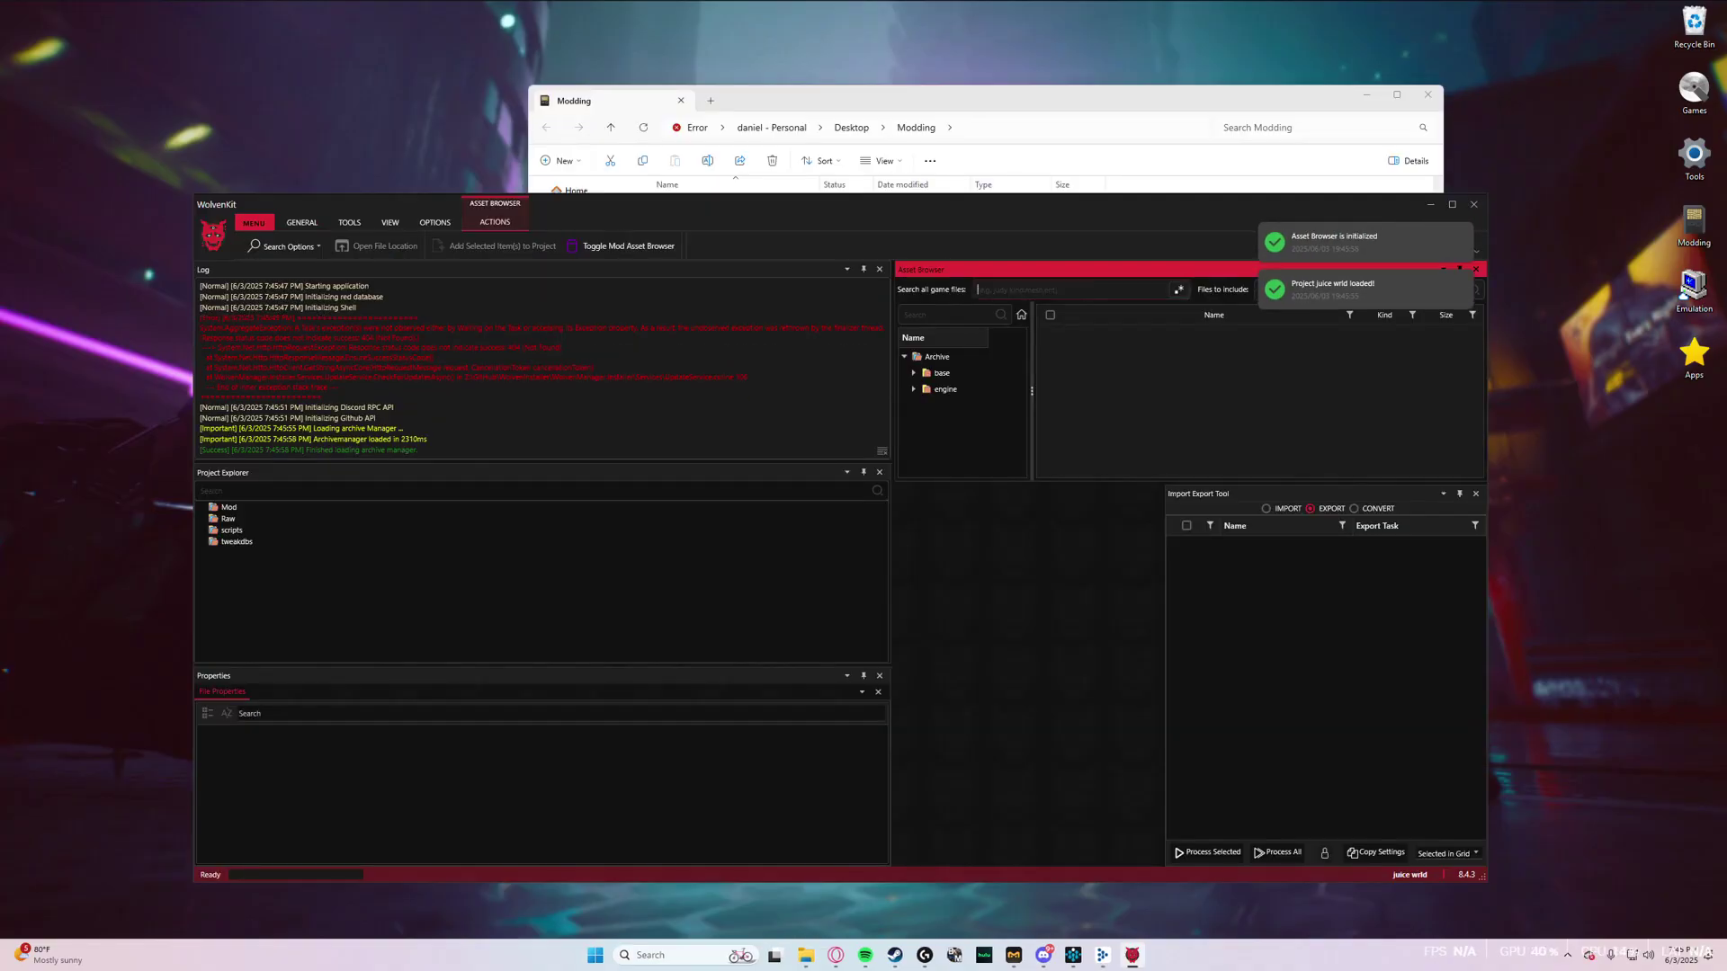
{"action": "type", "text": "185138126"}
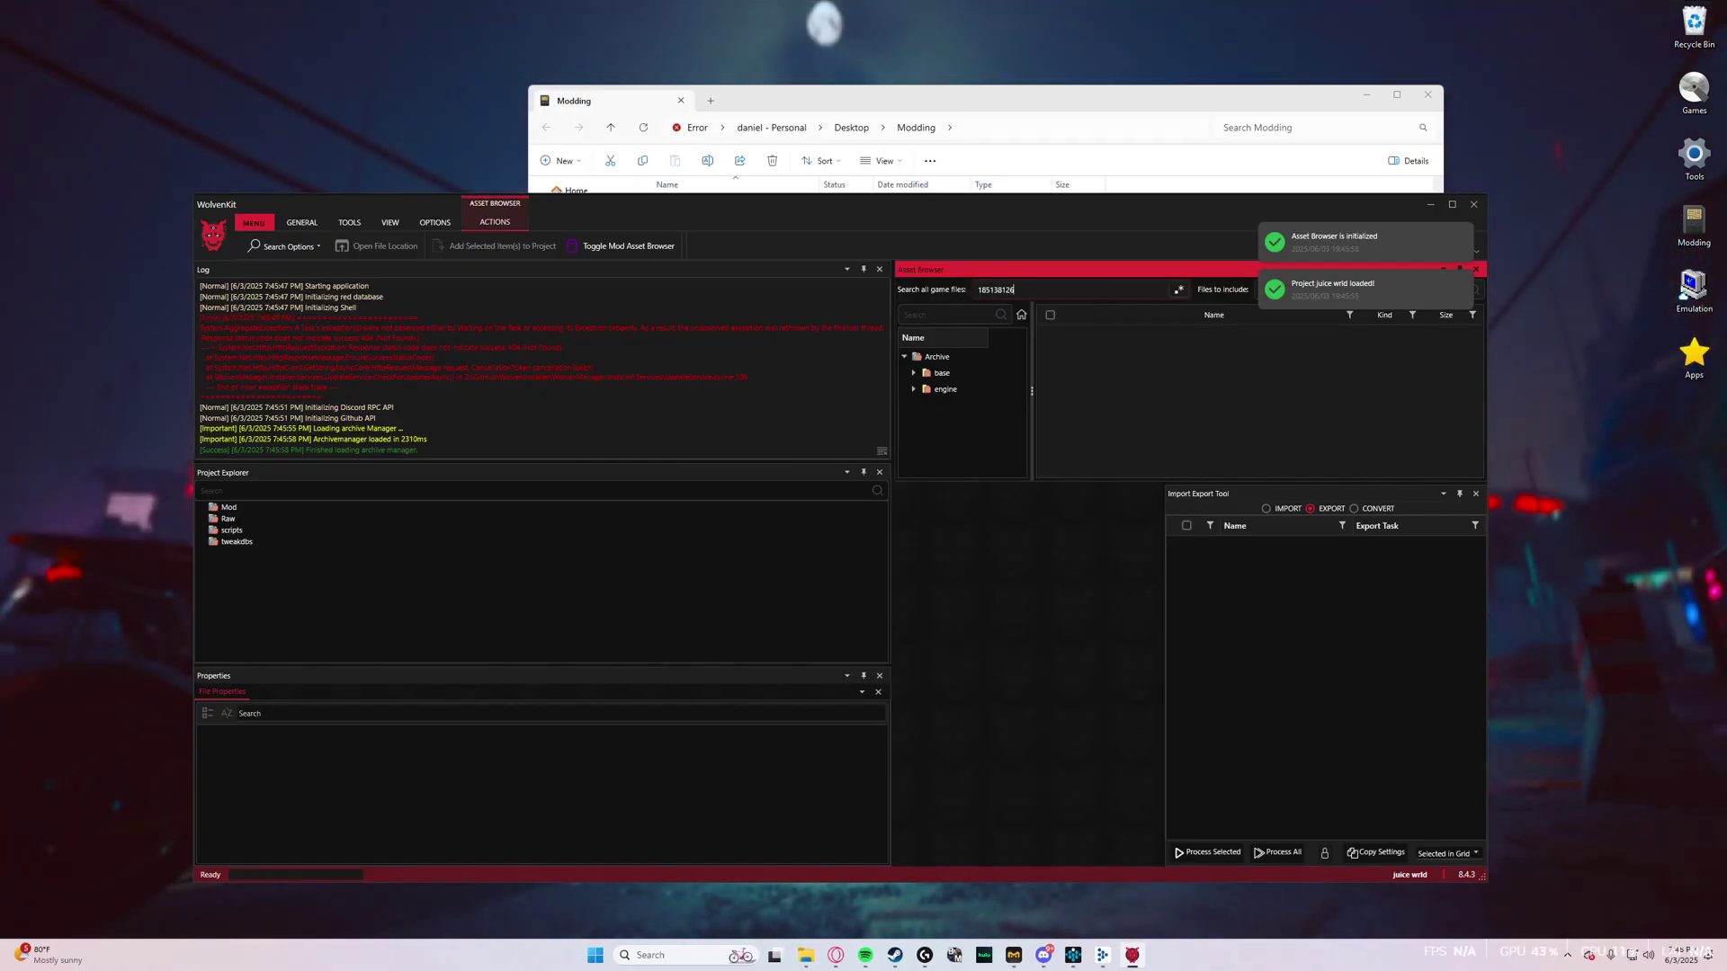
{"action": "key", "text": "Return"}
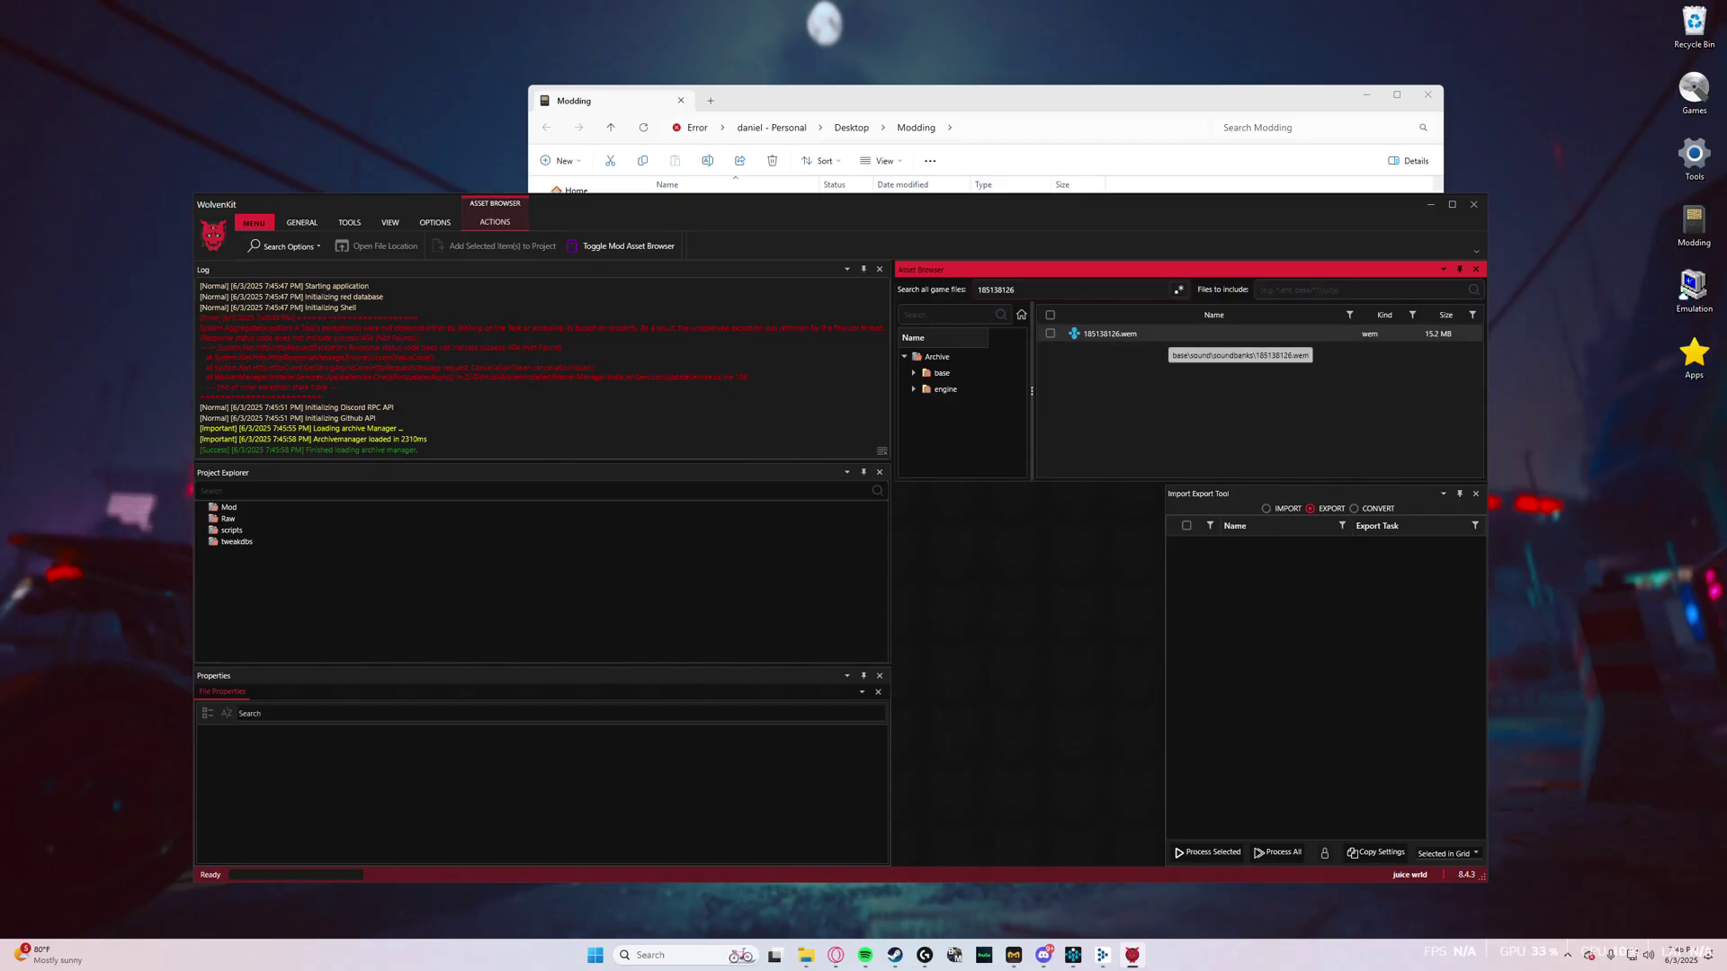
{"action": "double_click", "coordinate": [1167, 334]}
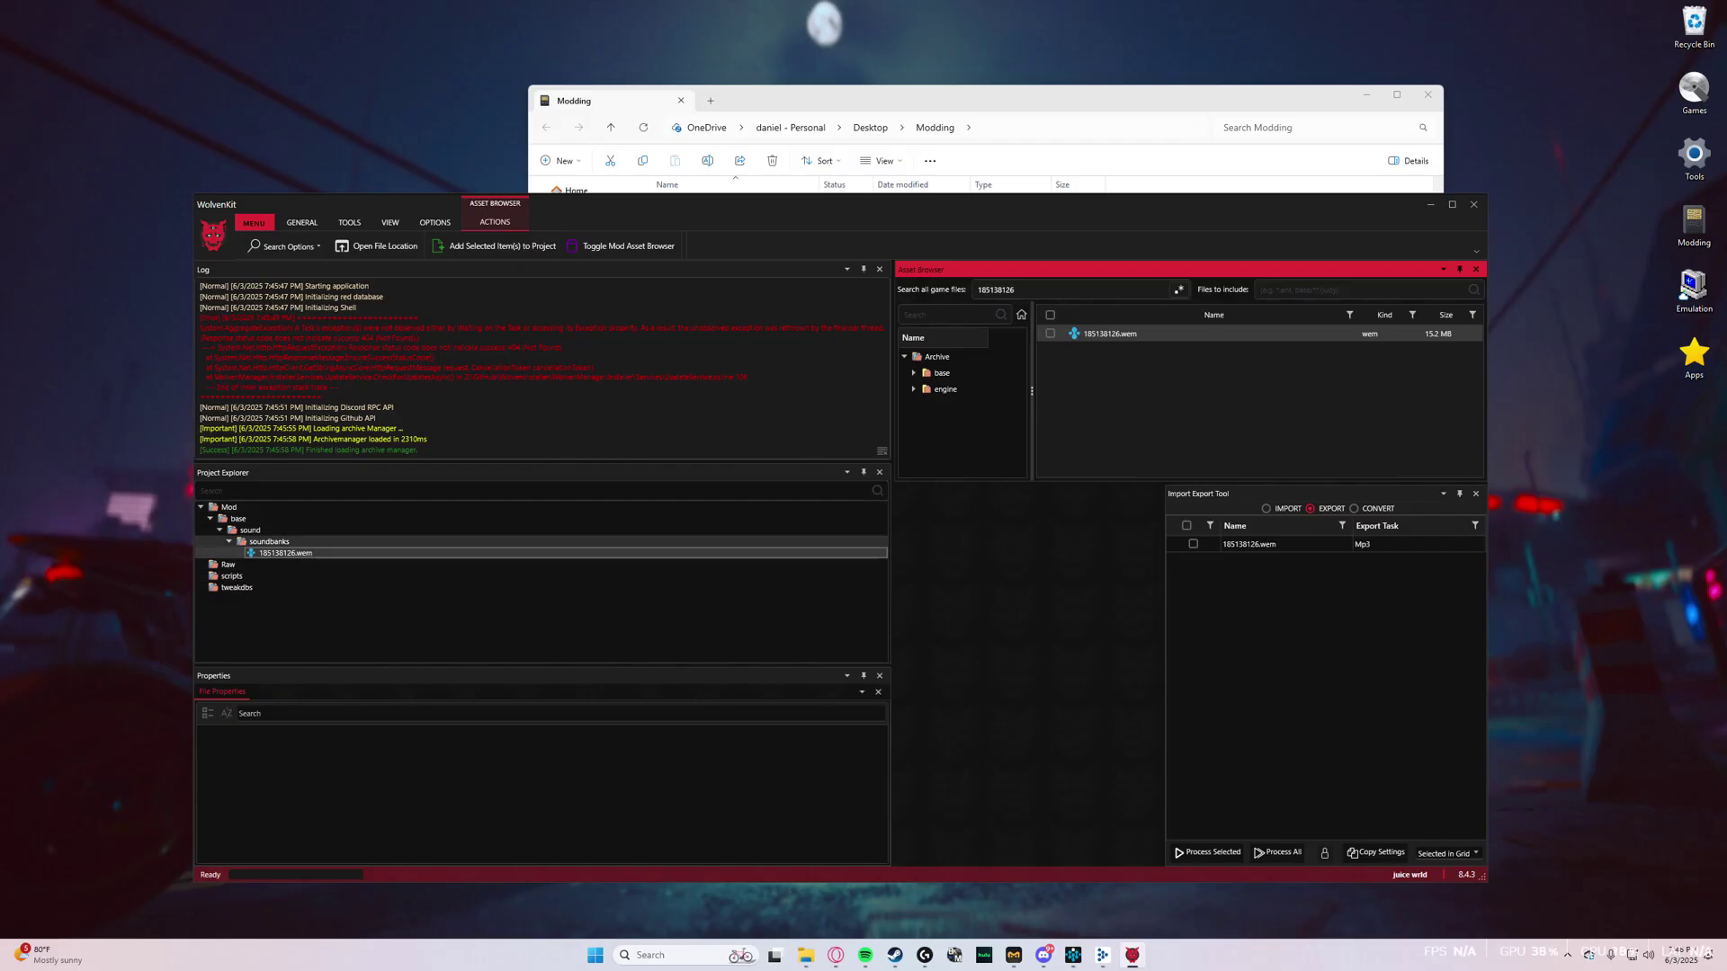
- Delete the original 185138126.wem from the project's Mod\base\sound\soundbanks folder
{"action": "right_click", "coordinate": [312, 555]}
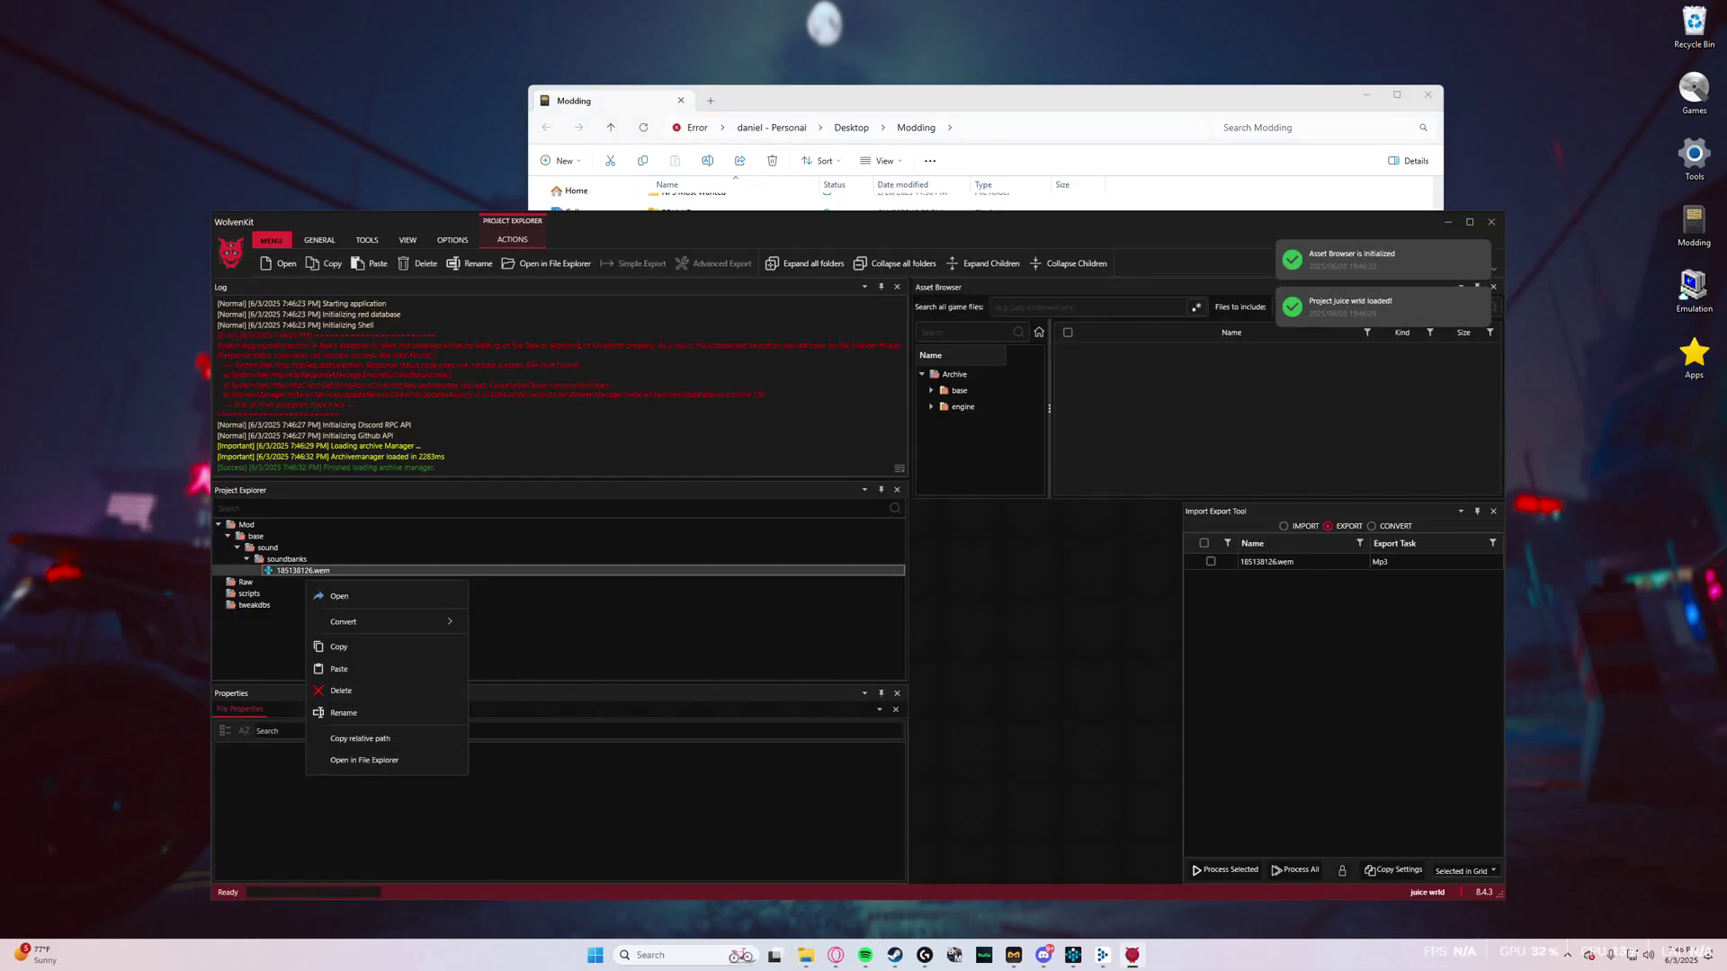
{"action": "left_click", "coordinate": [342, 691]}
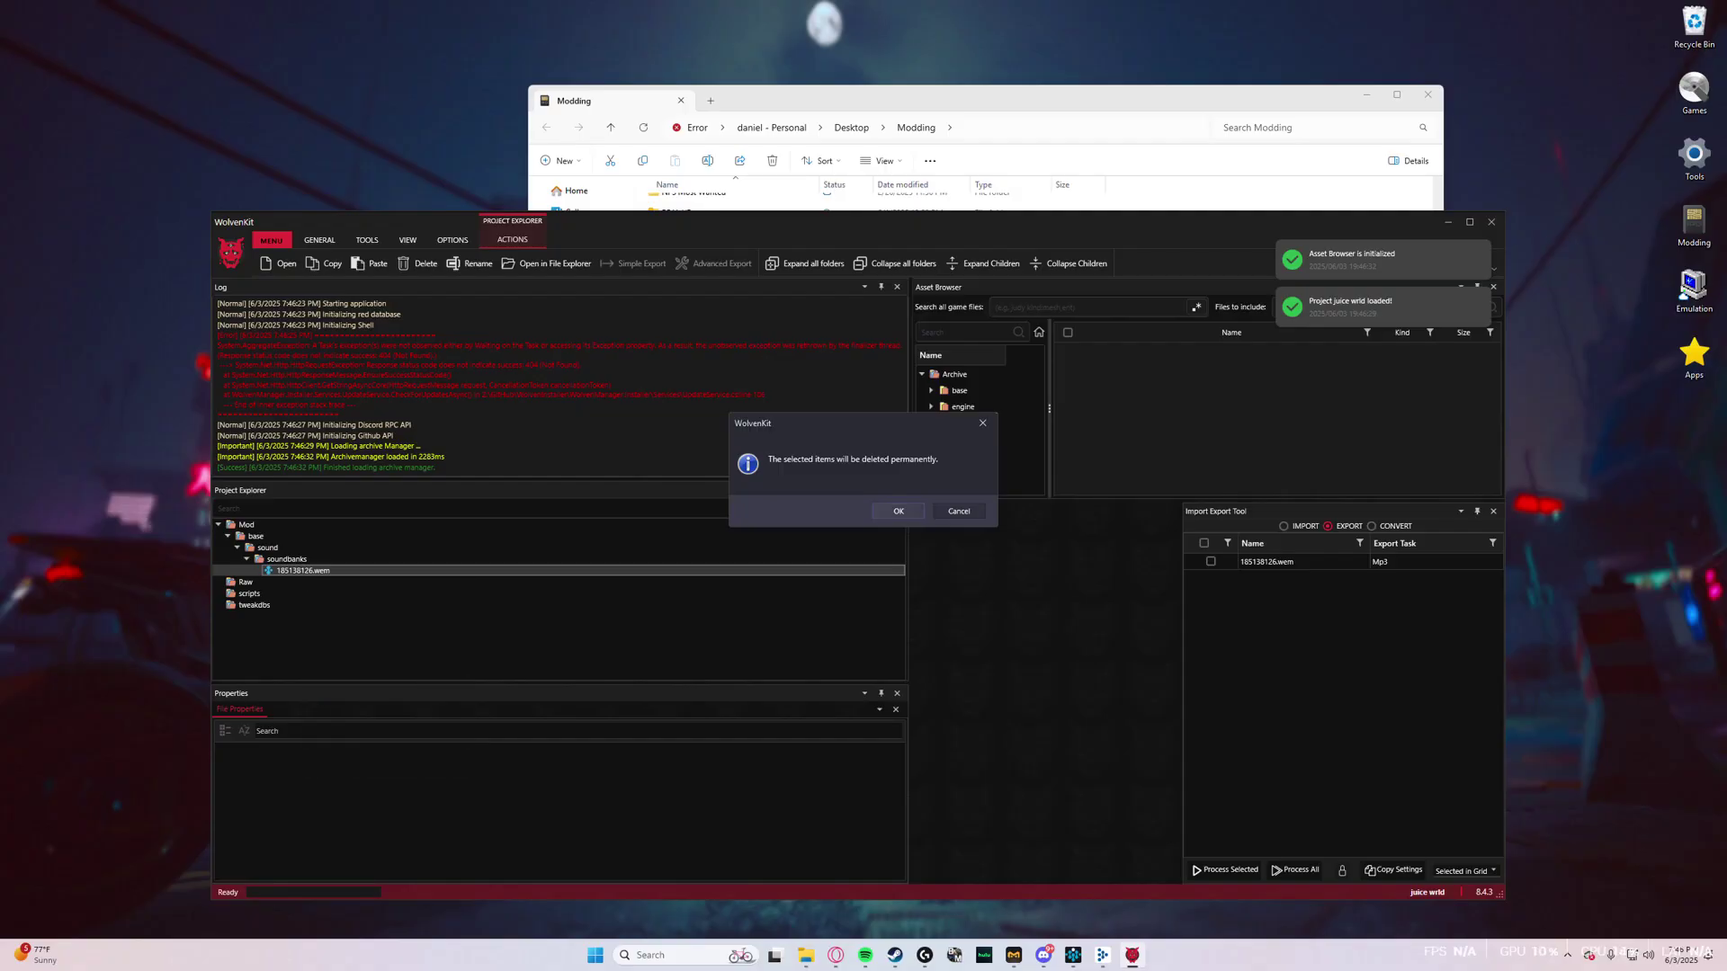
{"action": "key", "text": "Return"}
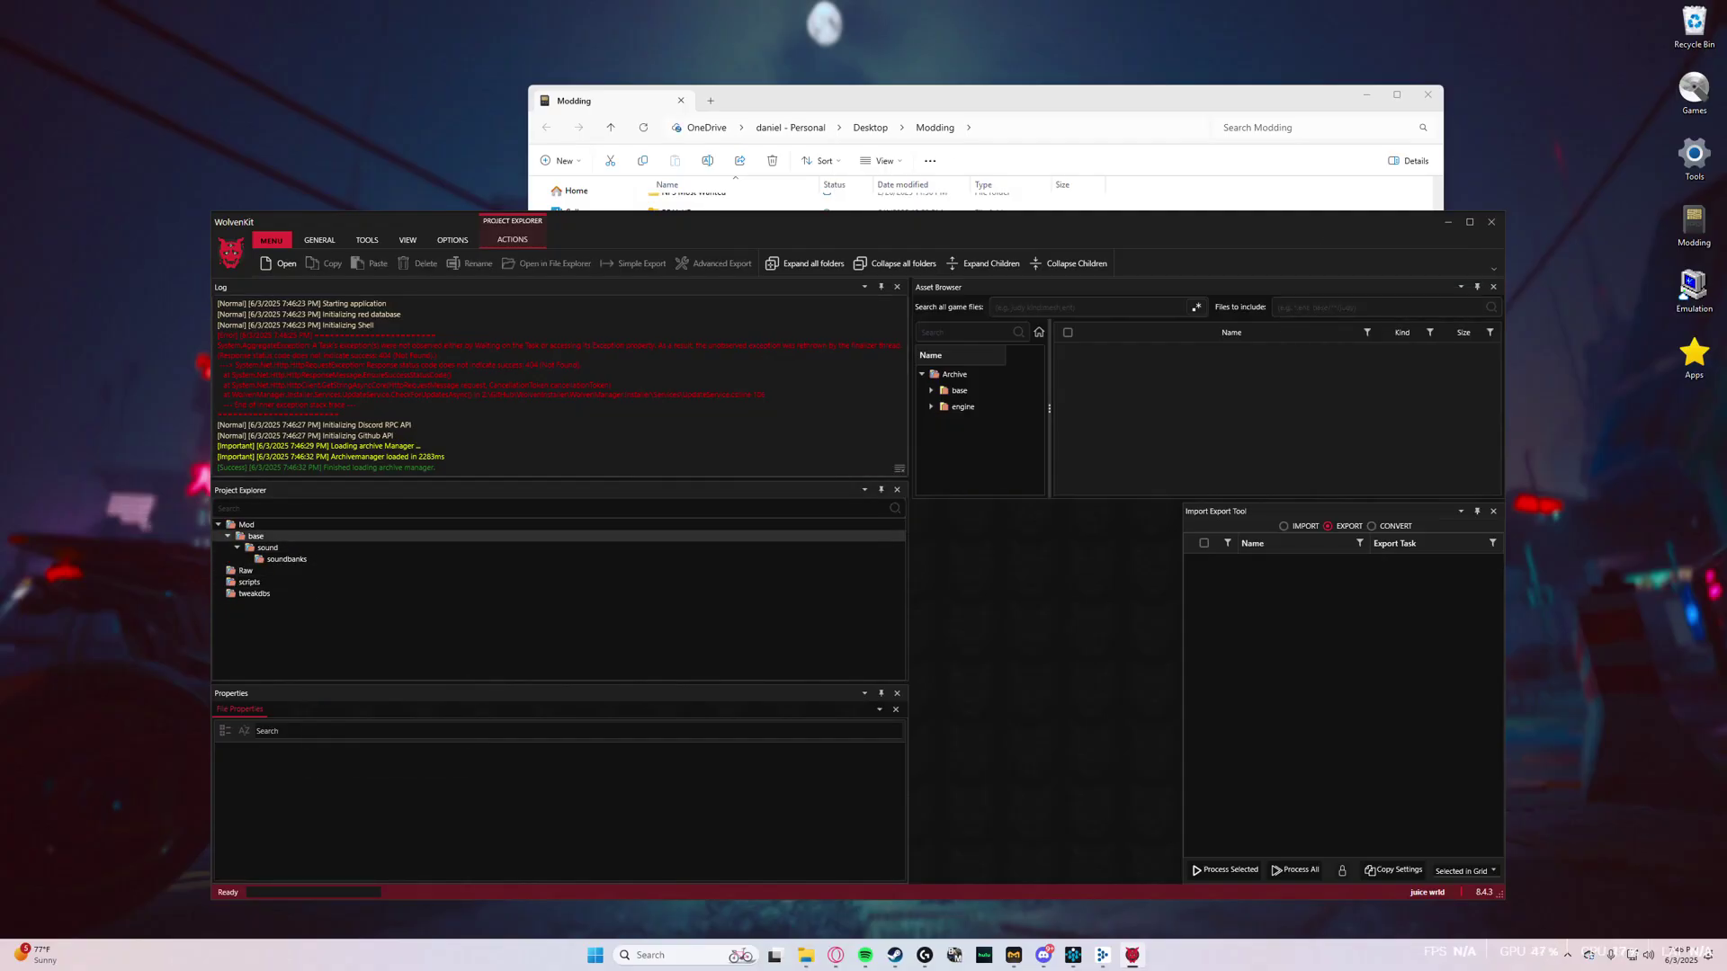
- Open the project's soundbanks folder in File Explorer, move its window aside and close the Modding folder window
{"action": "left_click", "coordinate": [286, 558]}
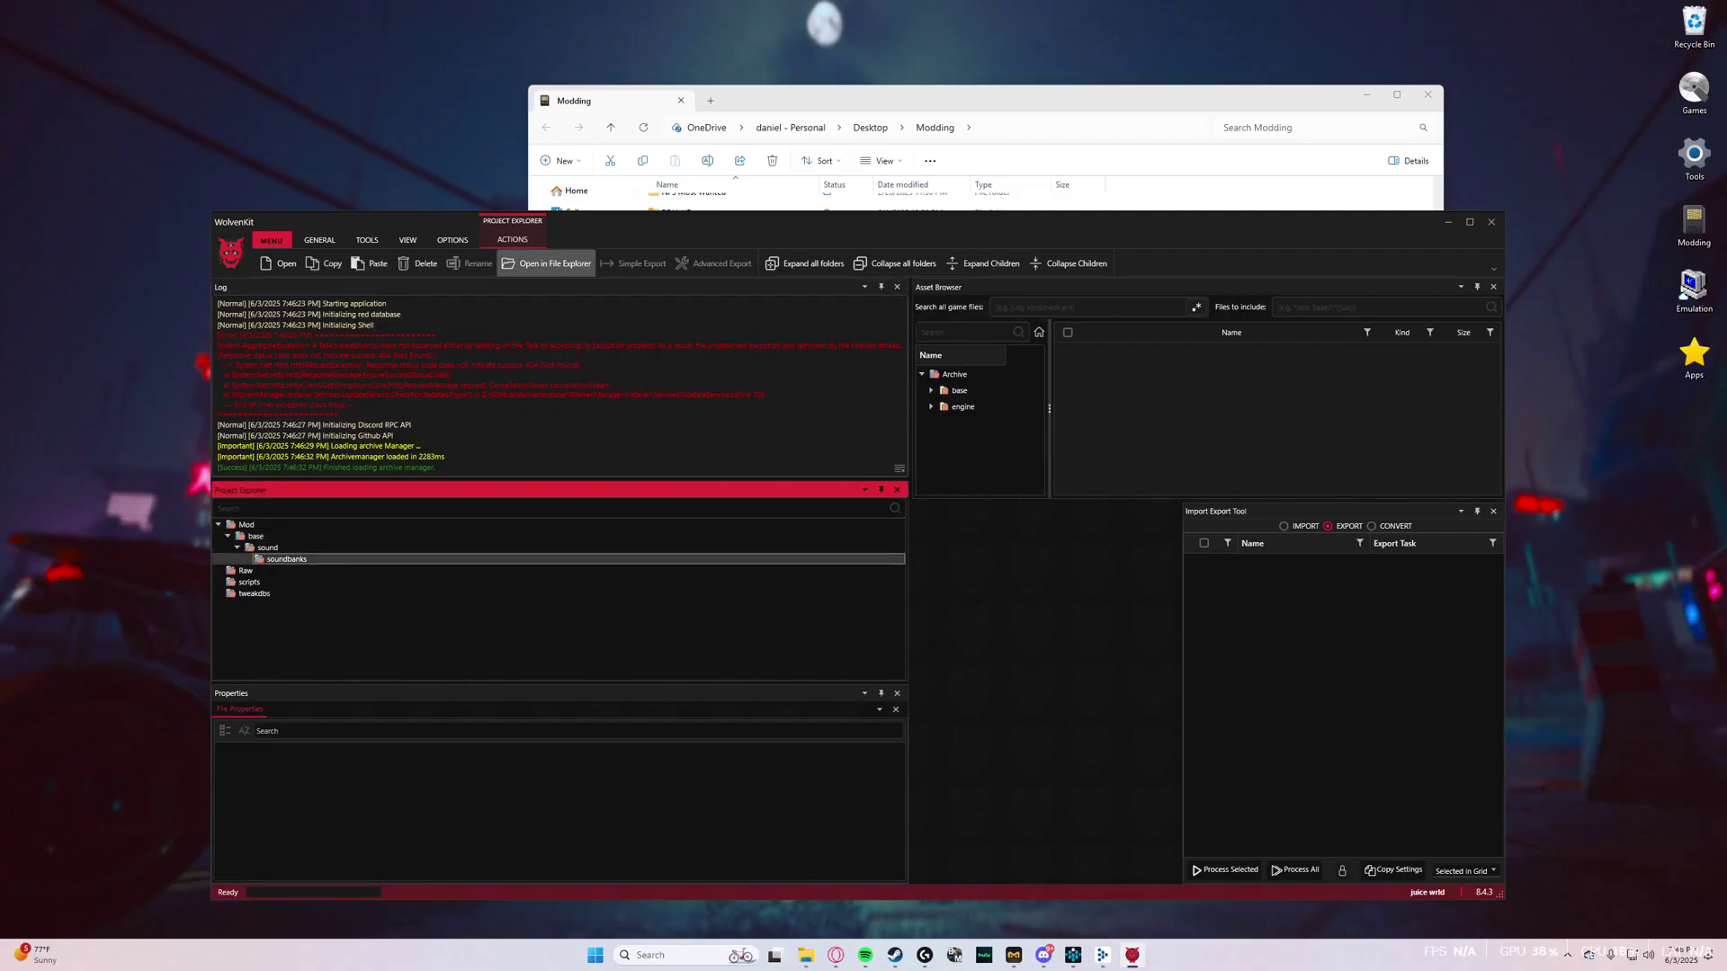
{"action": "left_click", "coordinate": [546, 264]}
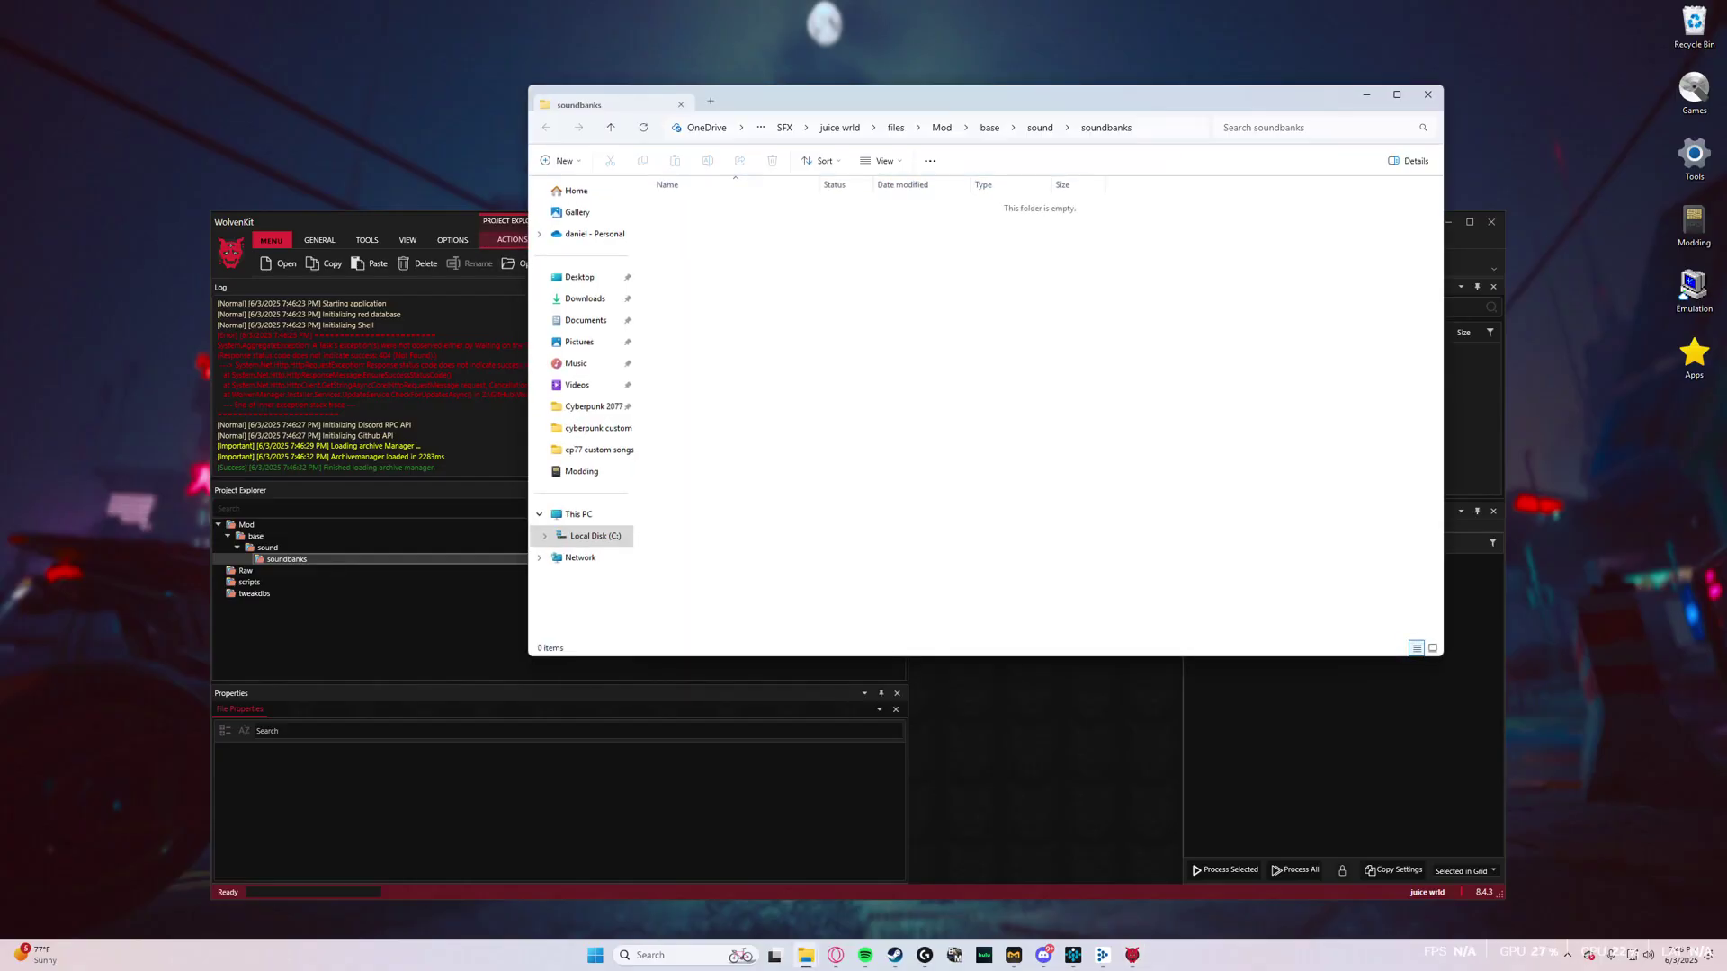
{"action": "left_click_drag", "start_coordinate": [899, 99], "coordinate": [1089, 329]}
{"action": "left_click", "coordinate": [989, 101]}
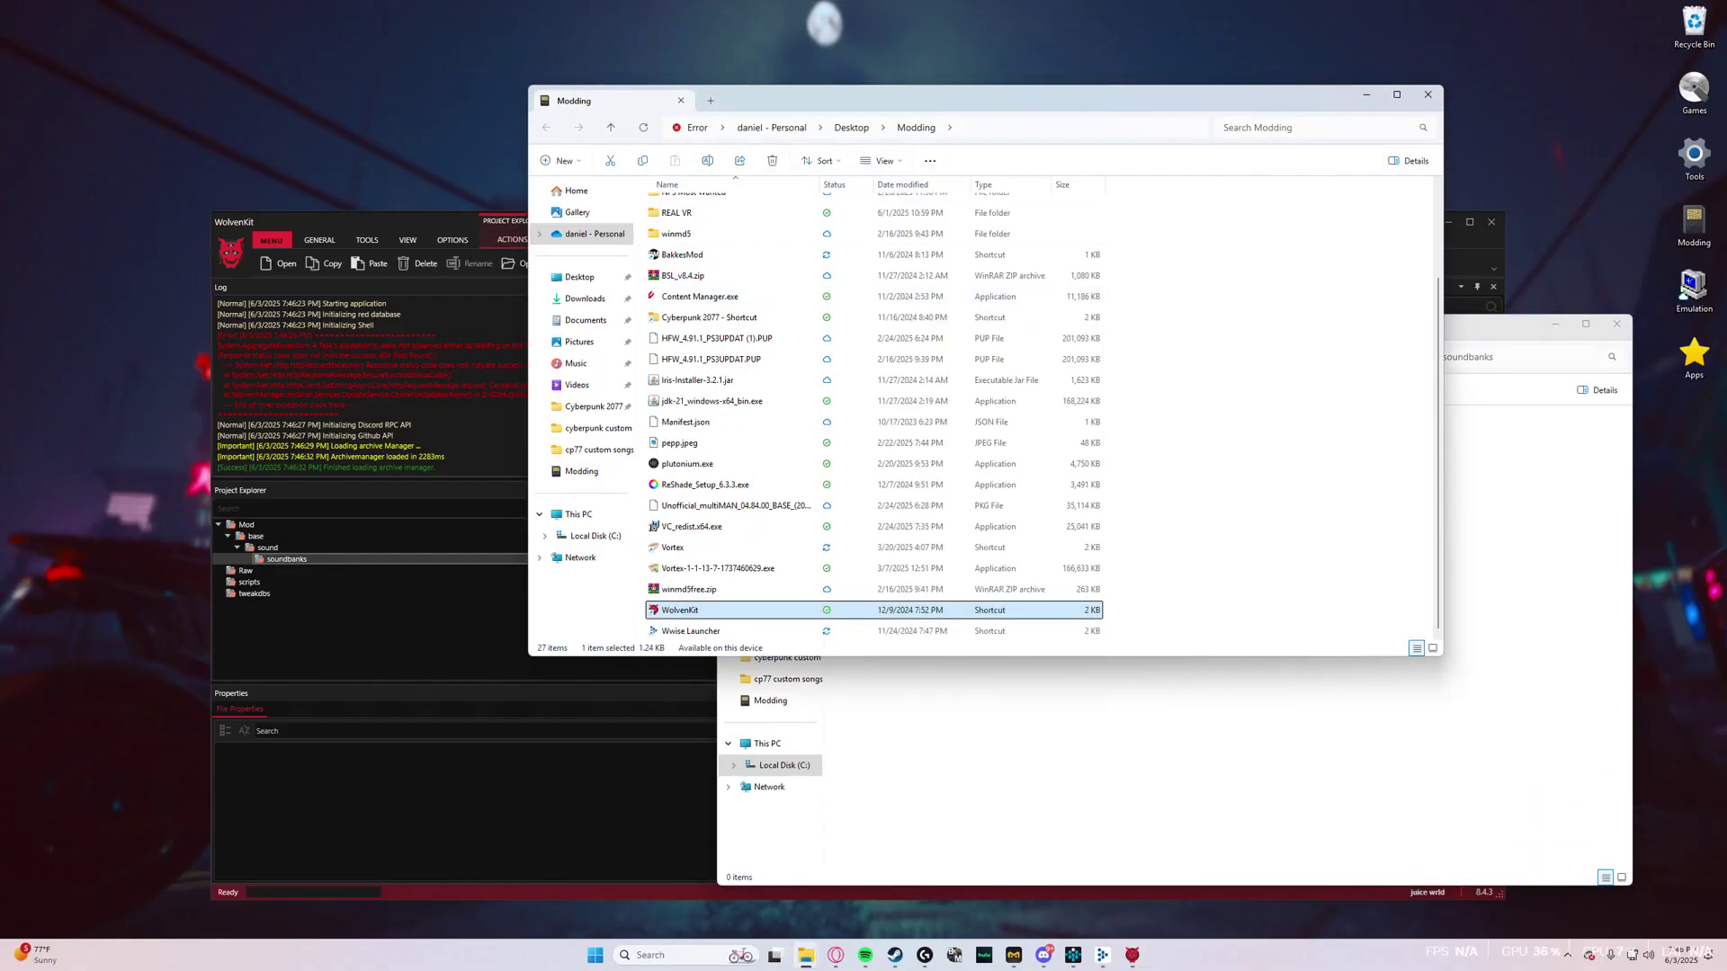
{"action": "left_click", "coordinate": [1427, 94]}
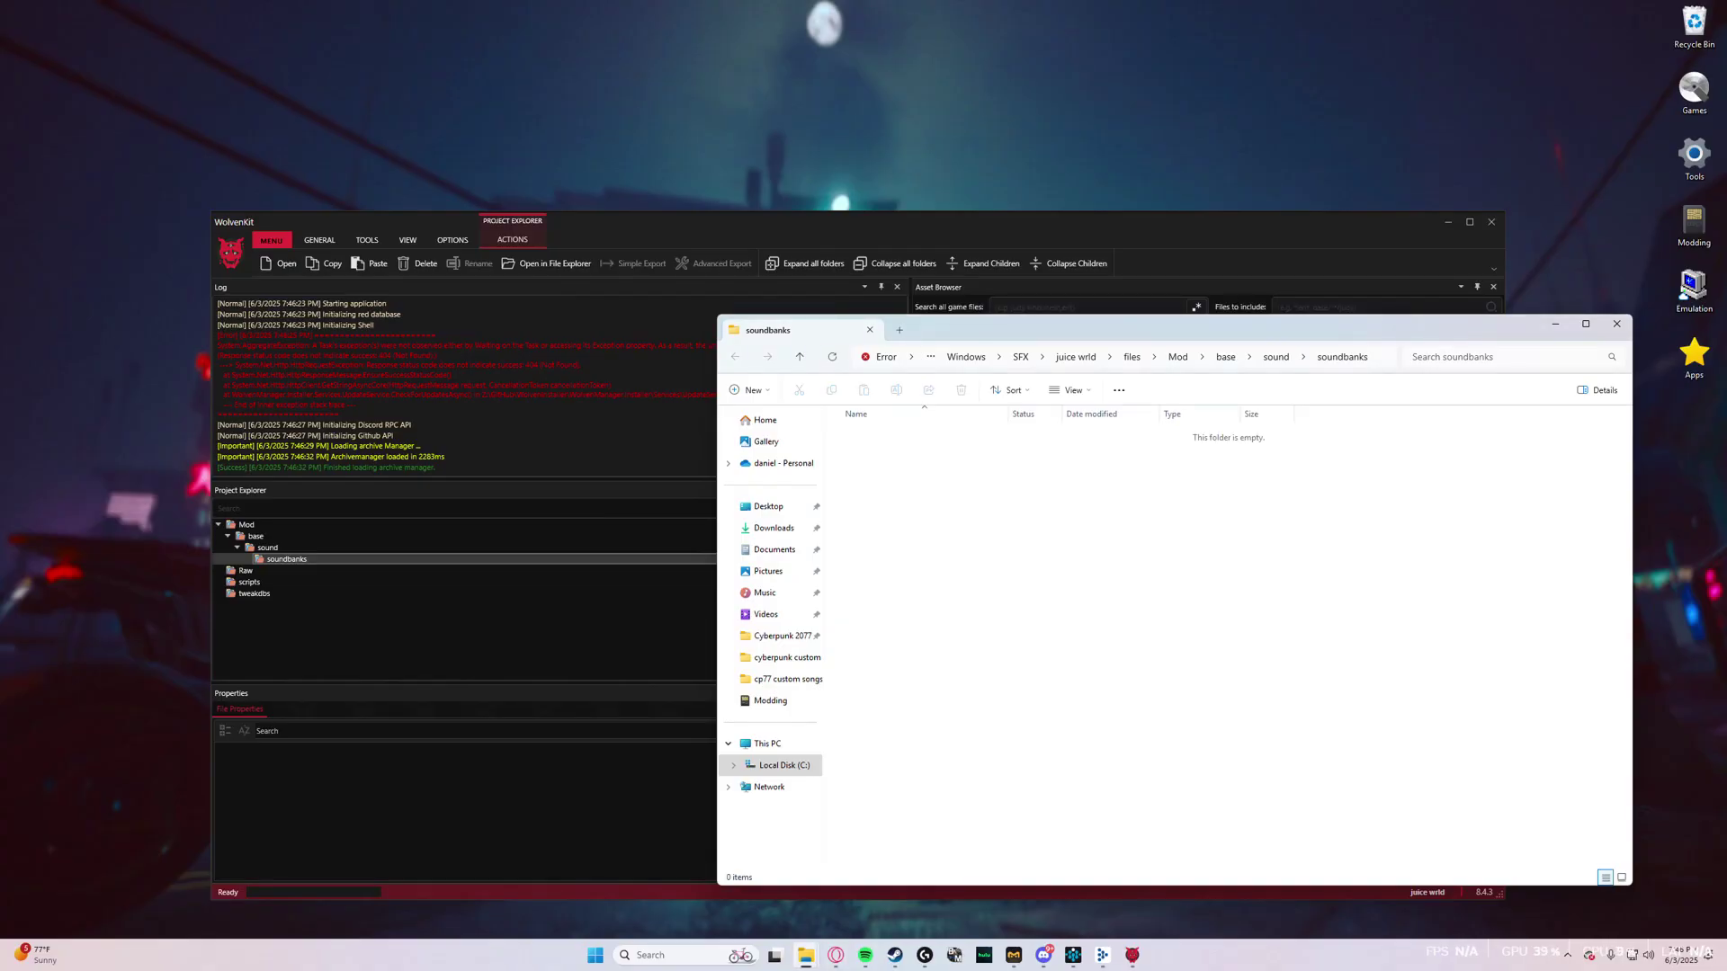
- Move the custom 185138126.wem from the SFX folder into the project's soundbanks folder and close both folder windows
{"action": "mouse_move", "coordinate": [805, 955]}
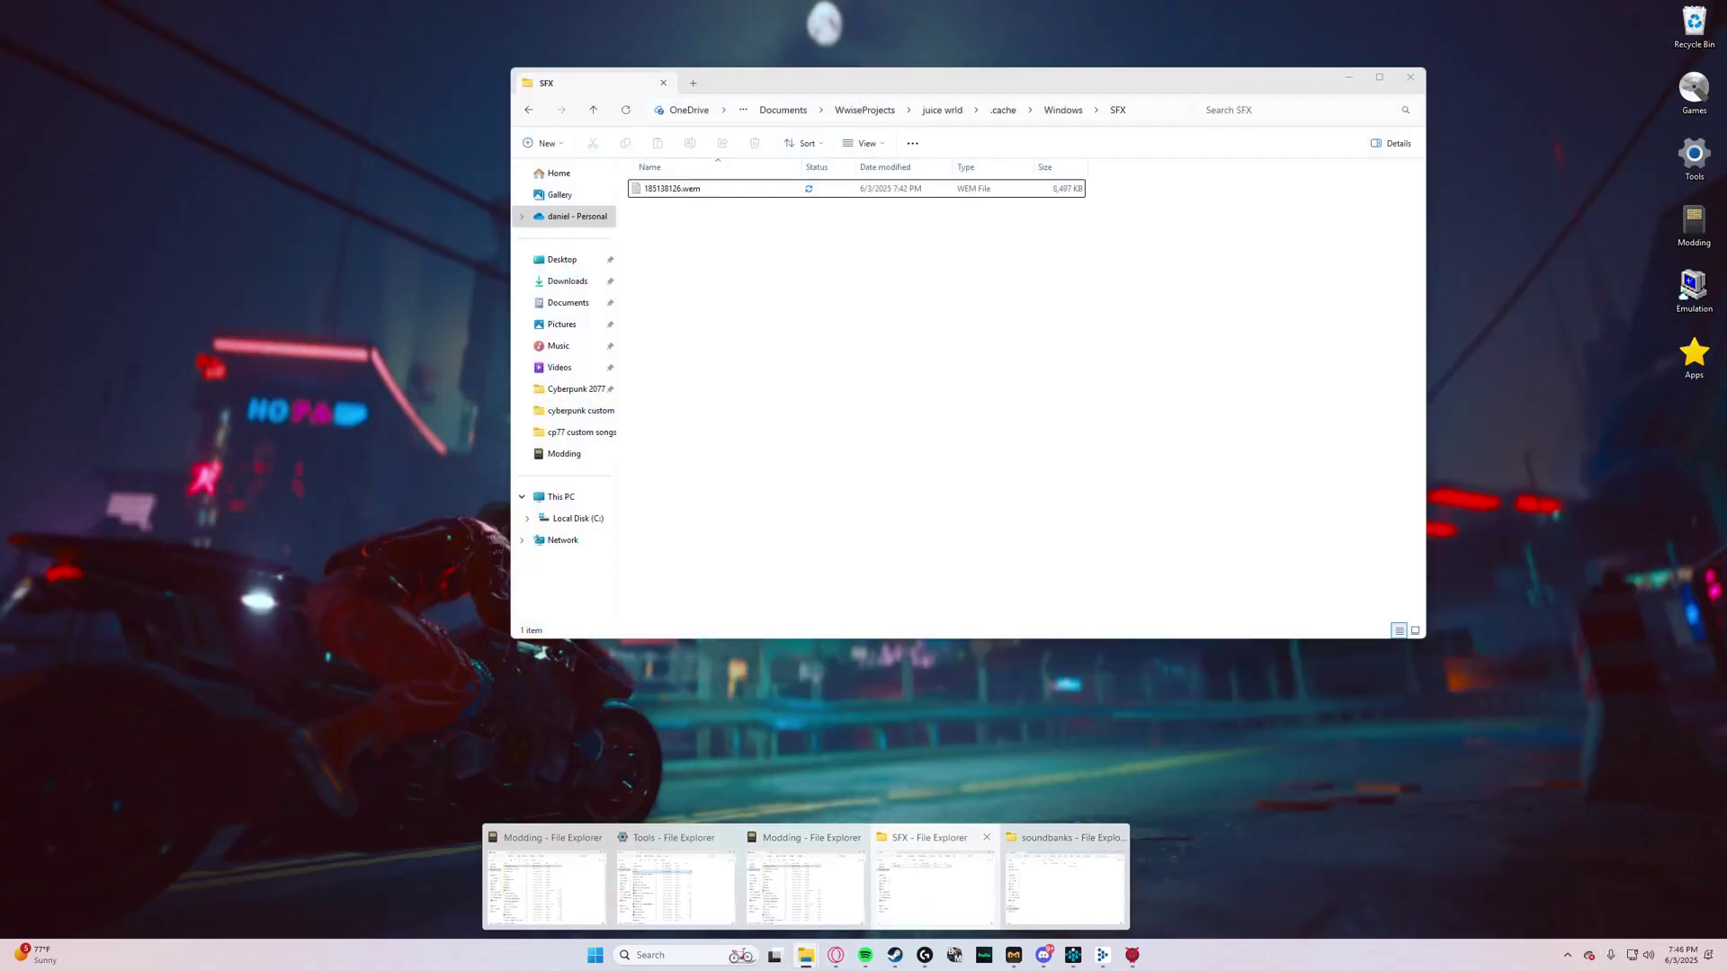
{"action": "left_click", "coordinate": [935, 886]}
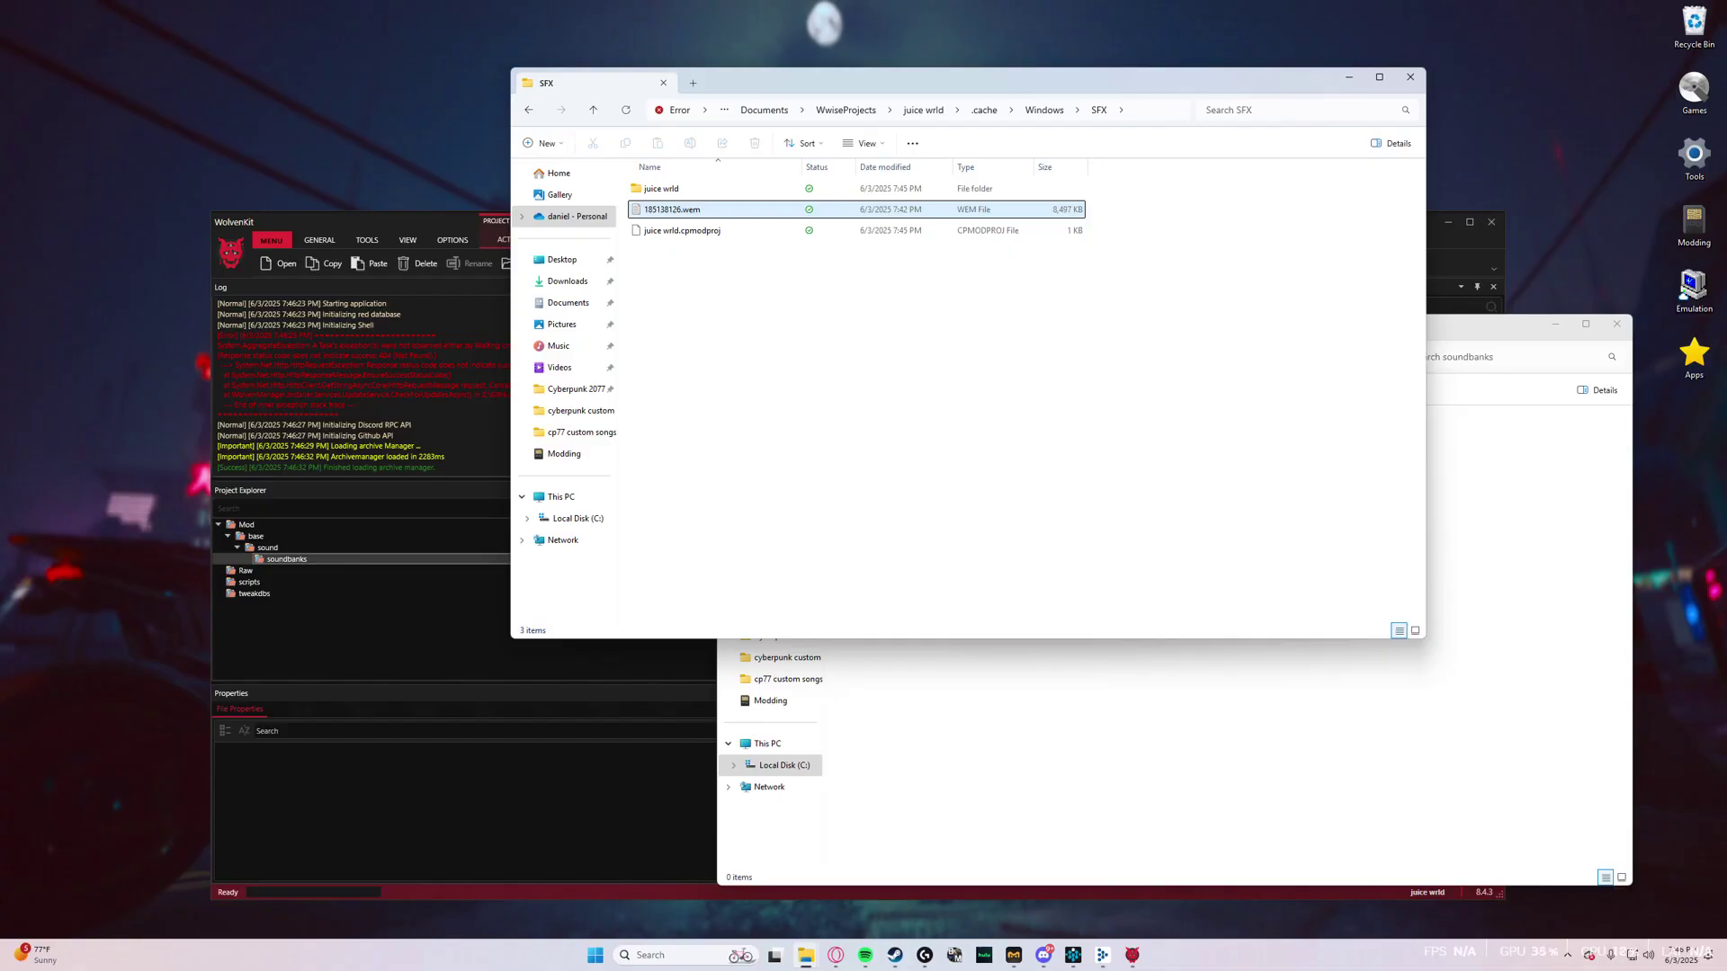
{"action": "left_click_drag", "start_coordinate": [672, 210], "coordinate": [1479, 533]}
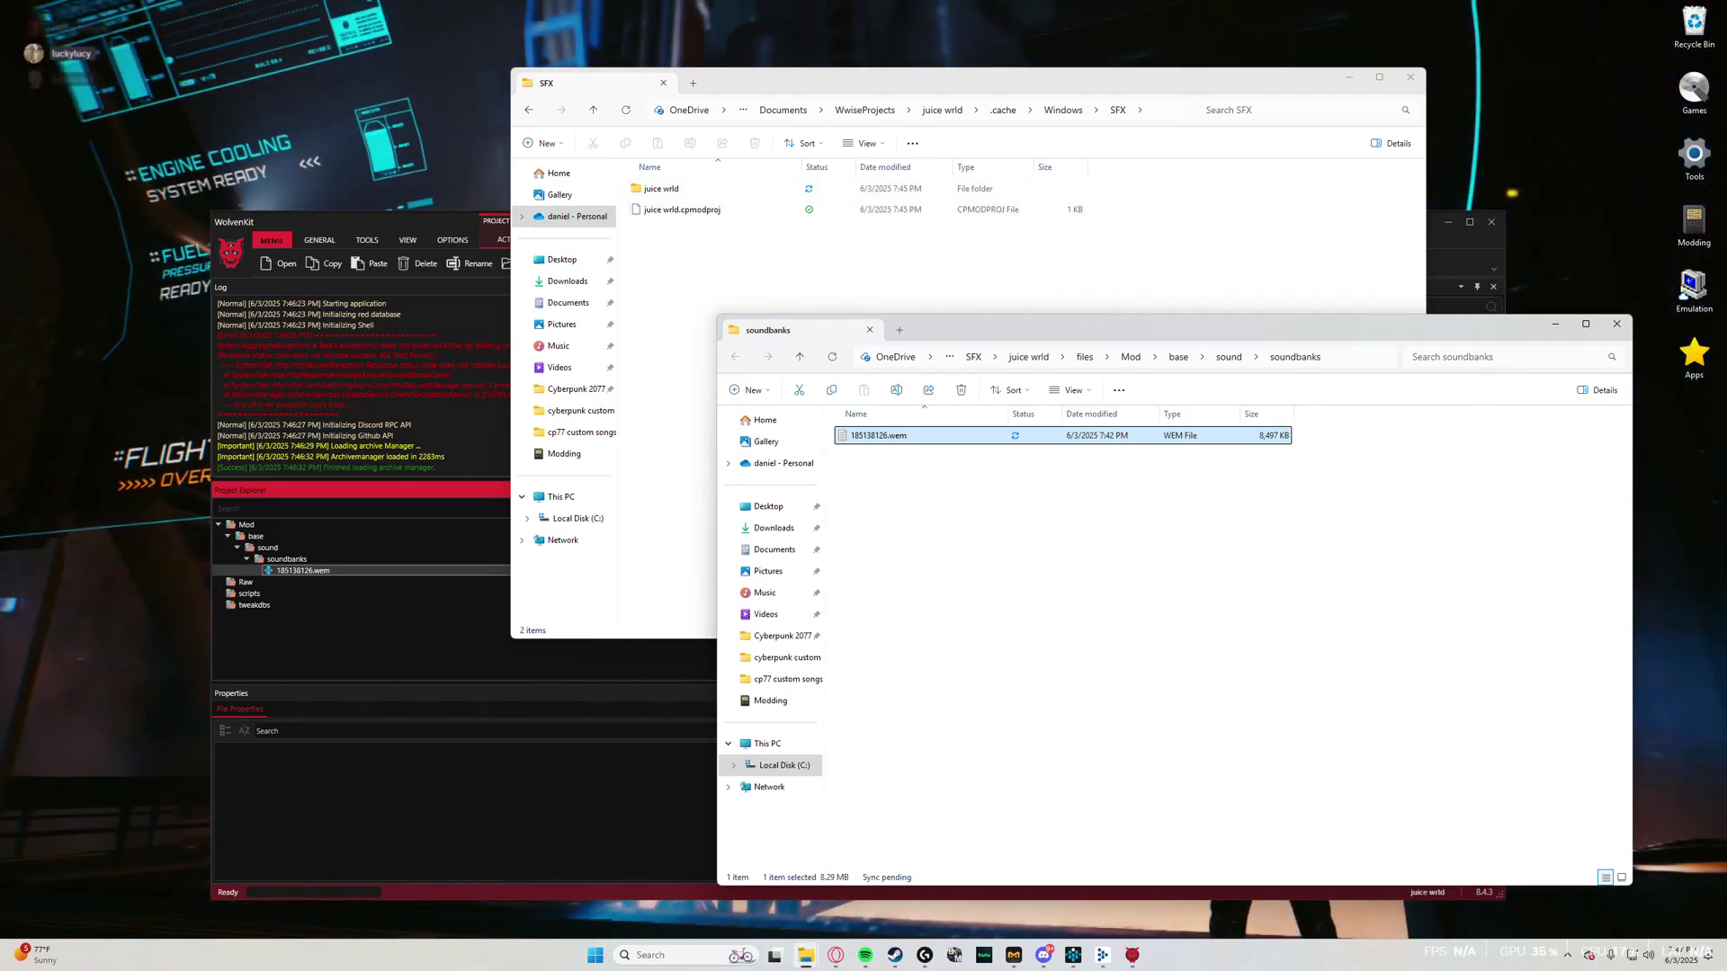
{"action": "left_click", "coordinate": [720, 252]}
{"action": "key", "text": "alt+Left"}
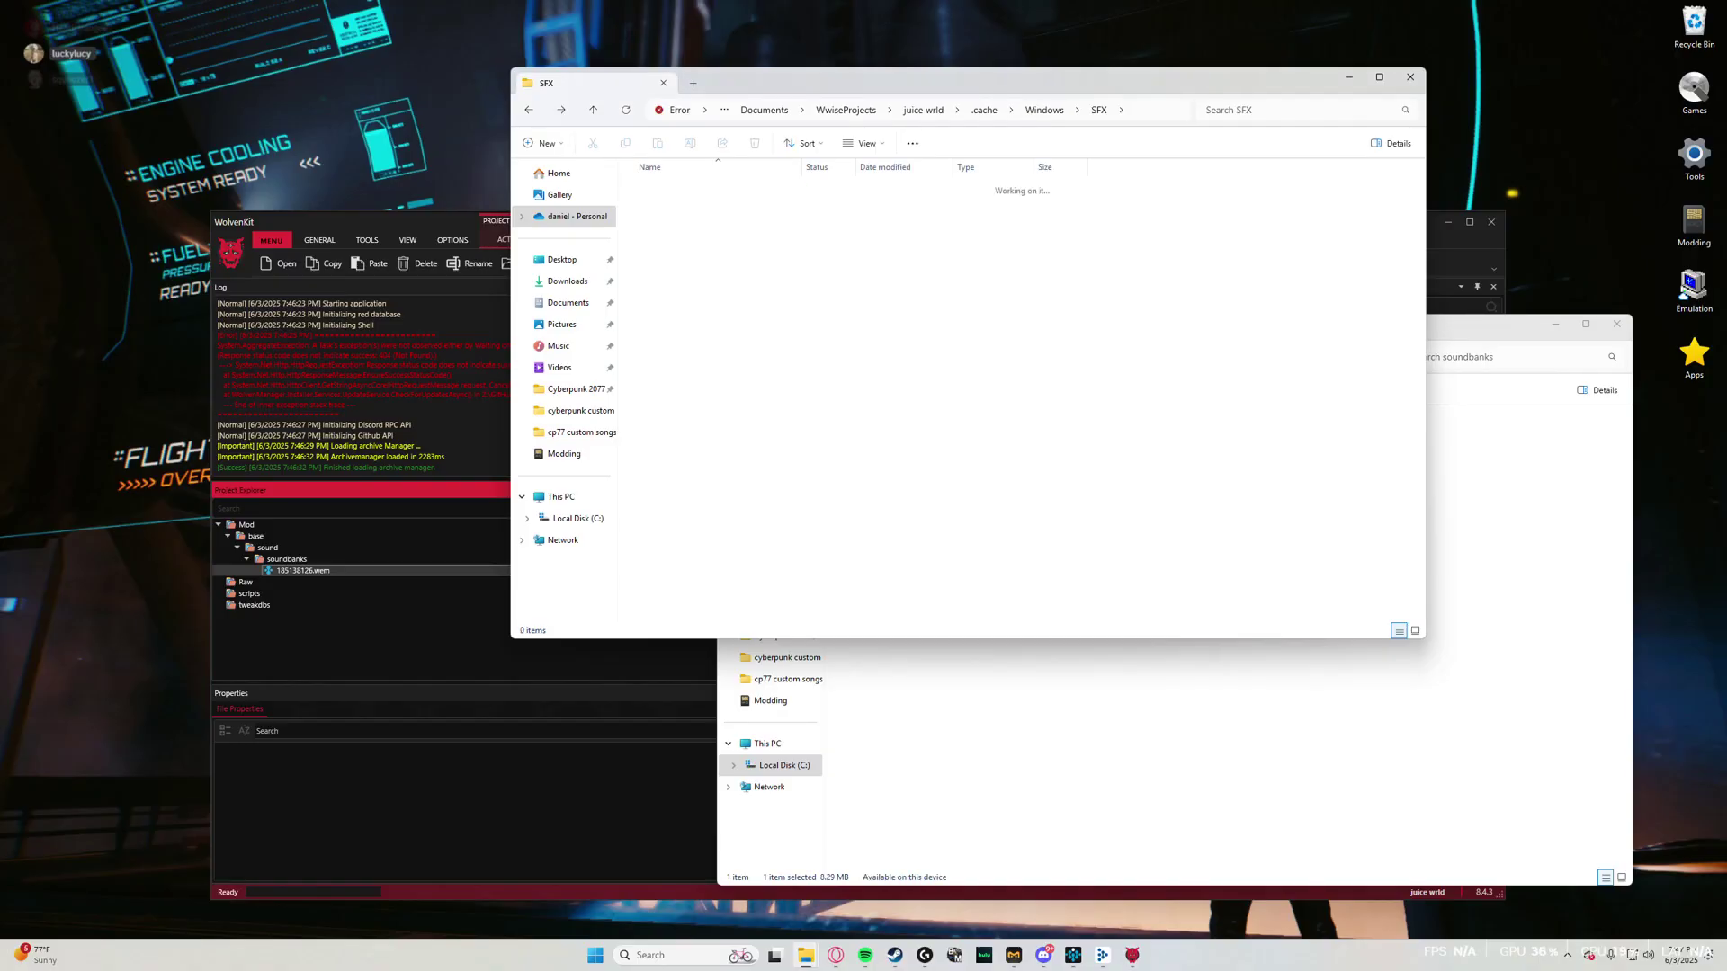
{"action": "left_click", "coordinate": [1410, 77]}
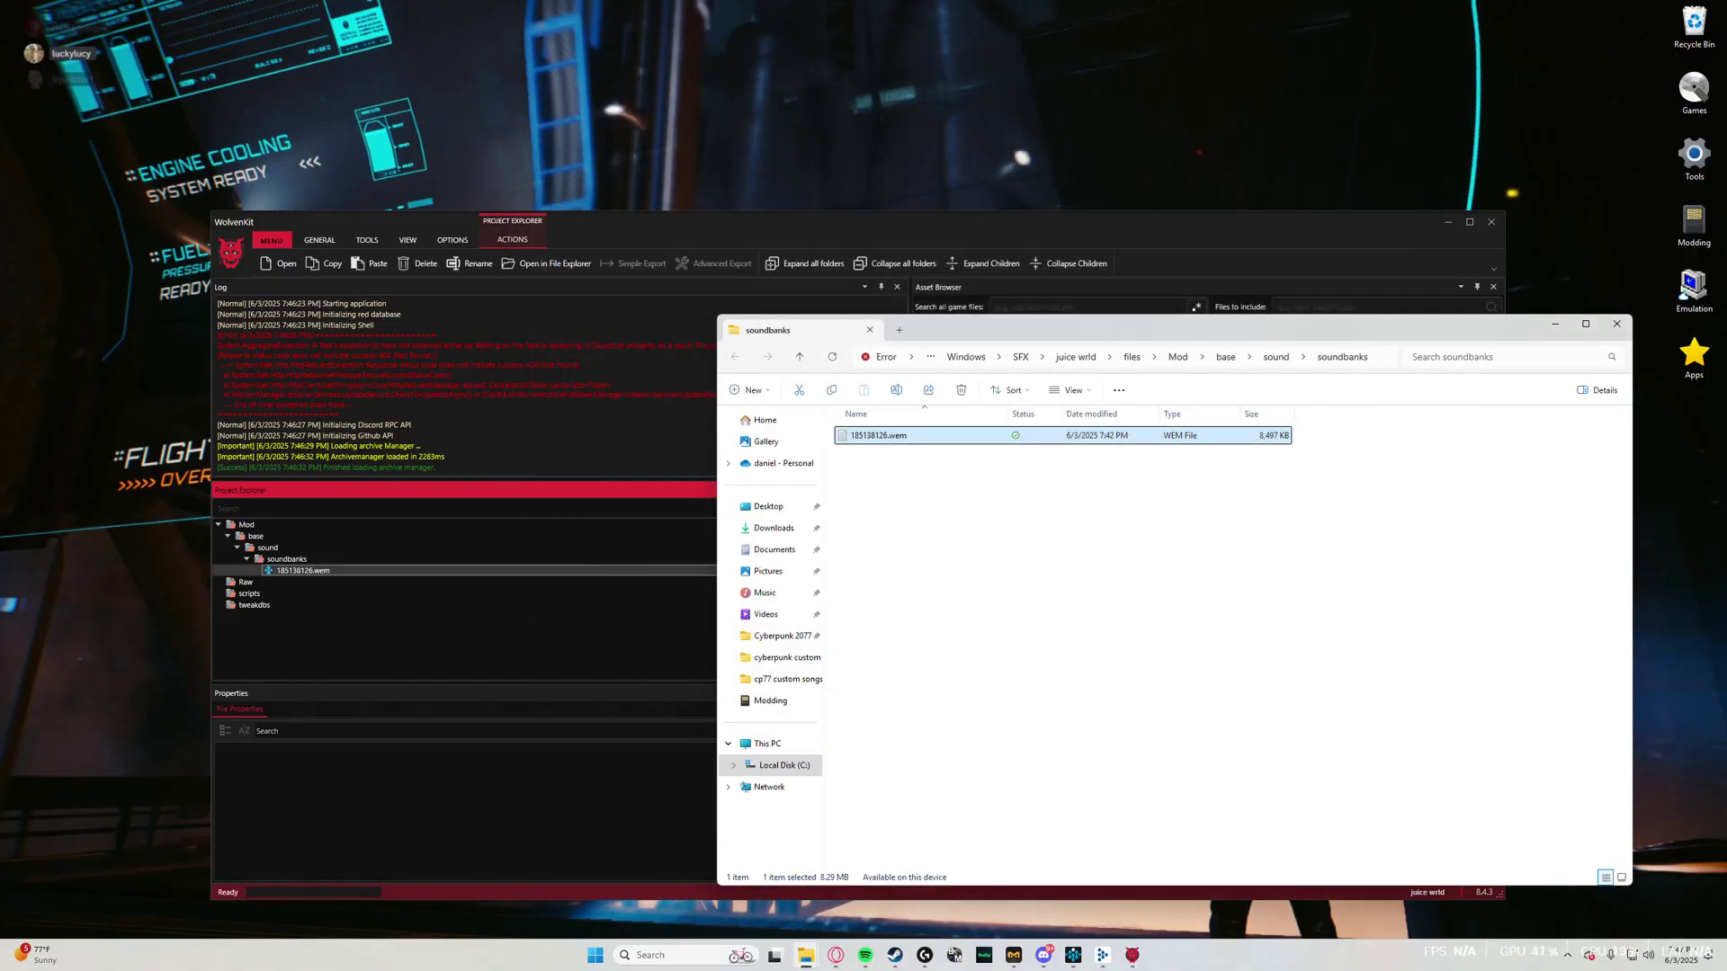
{"action": "left_click", "coordinate": [1616, 324]}
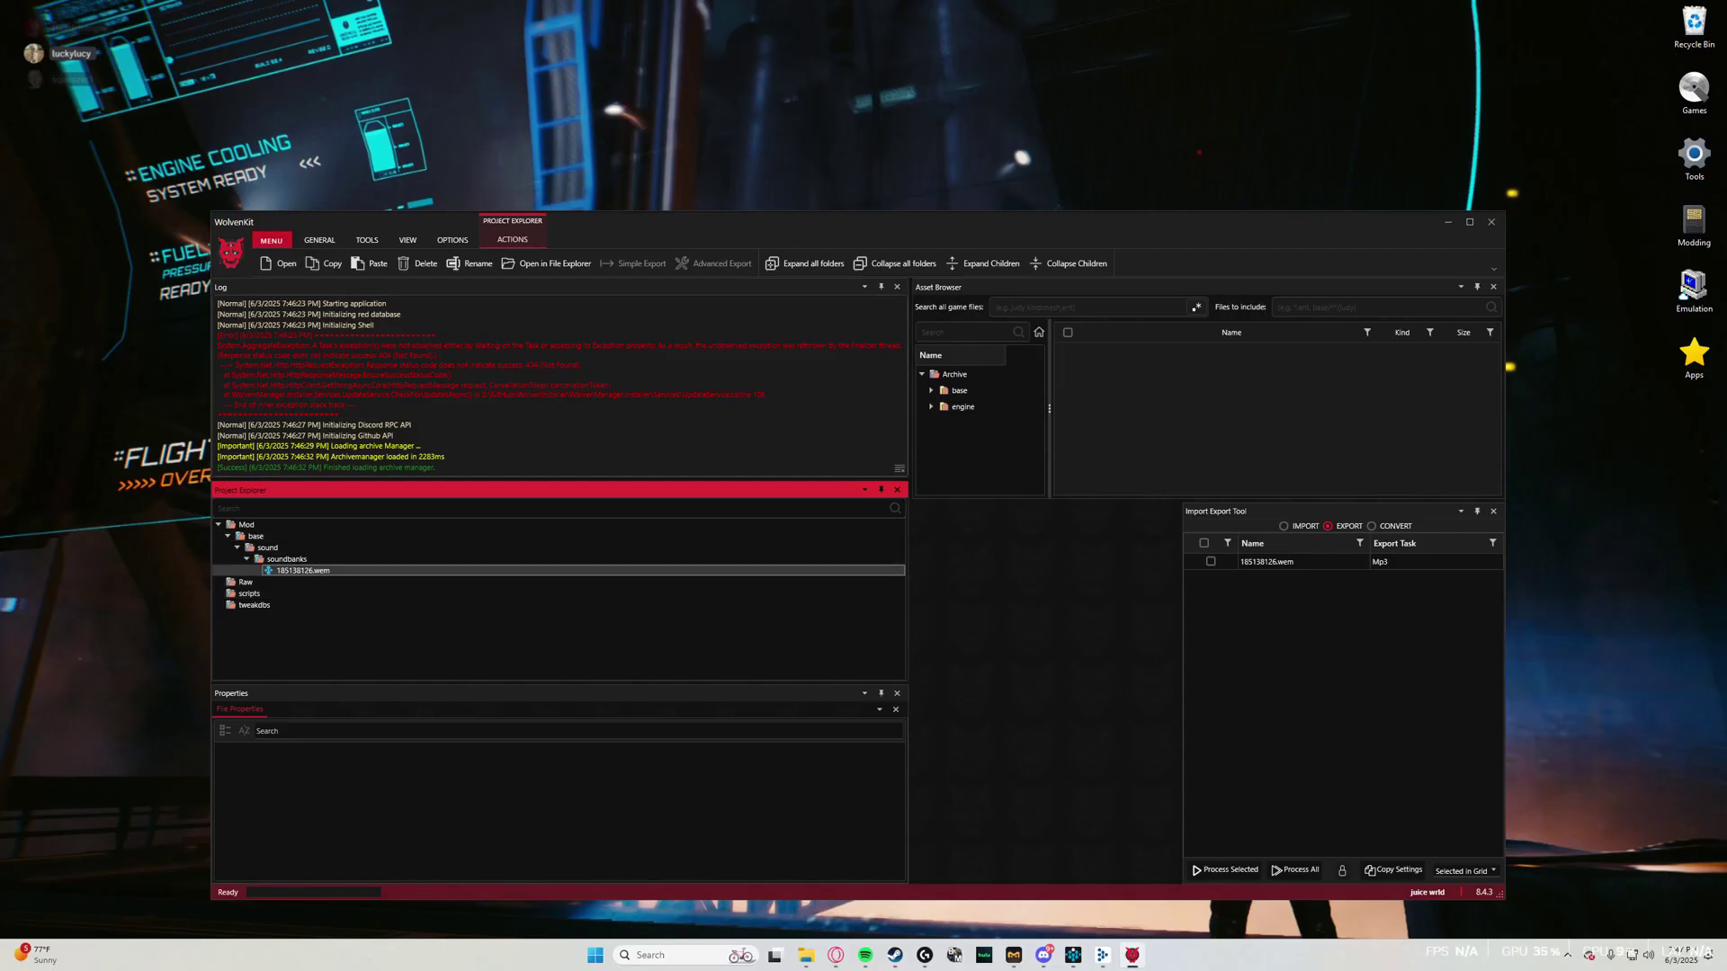
- Pack the juice wrld project in WolvenKit and return to the desktop
{"action": "left_click", "coordinate": [271, 240]}
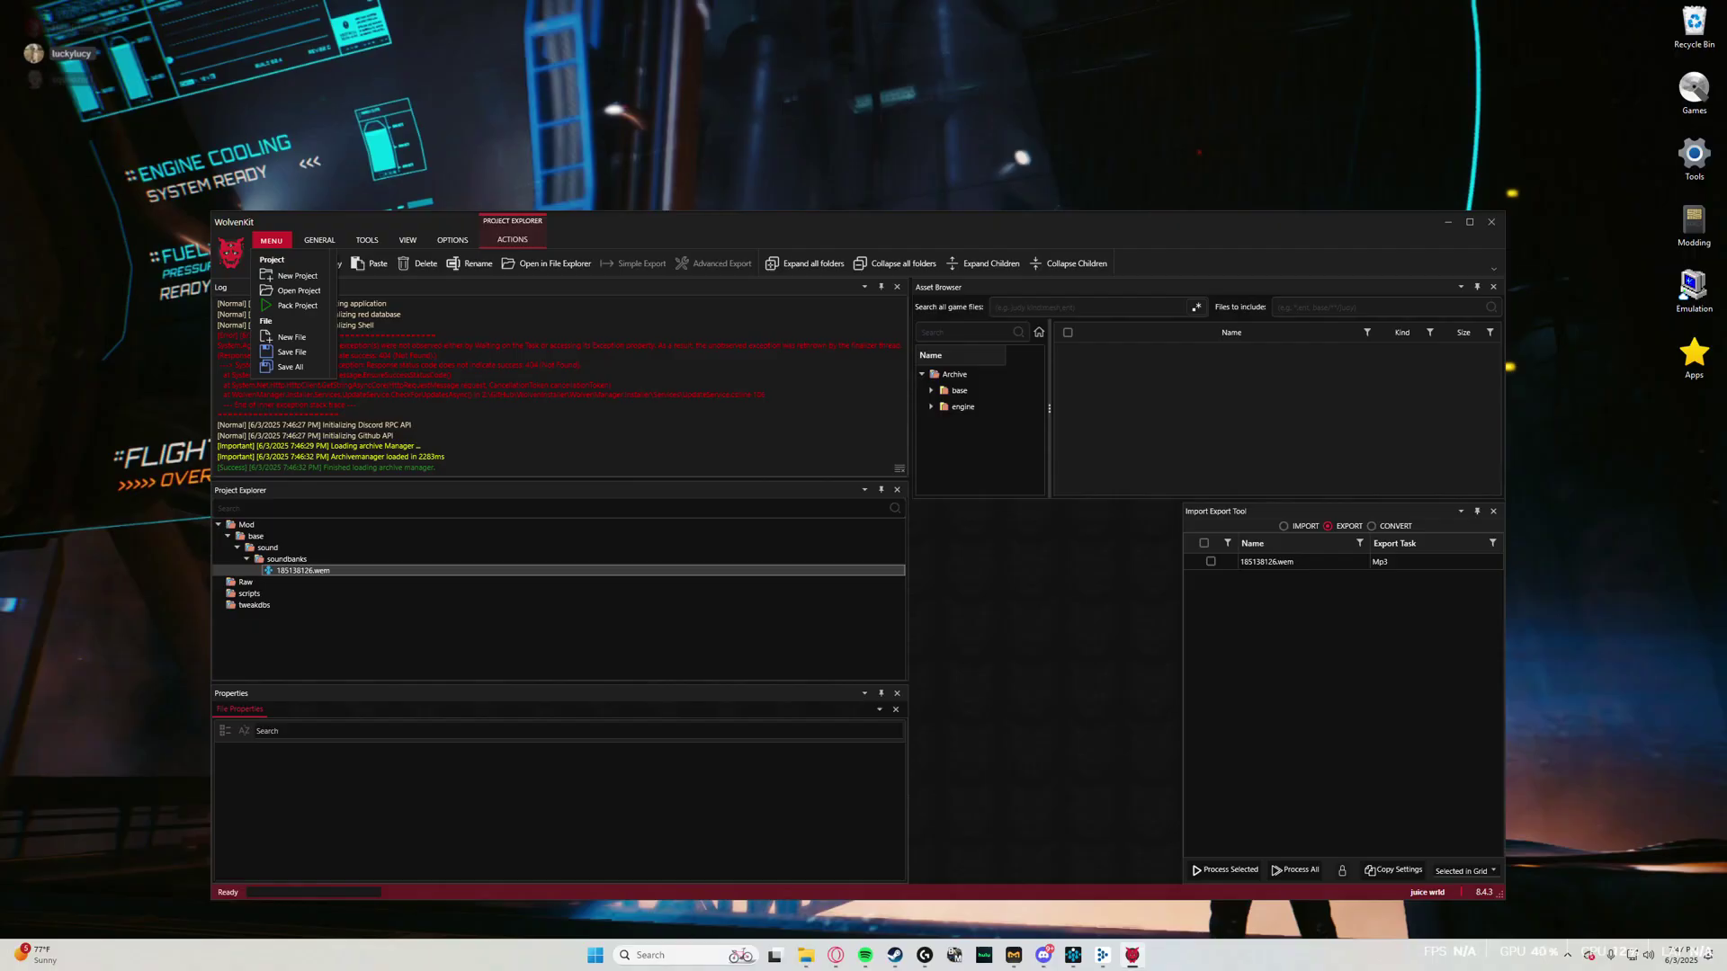
{"action": "left_click", "coordinate": [297, 305]}
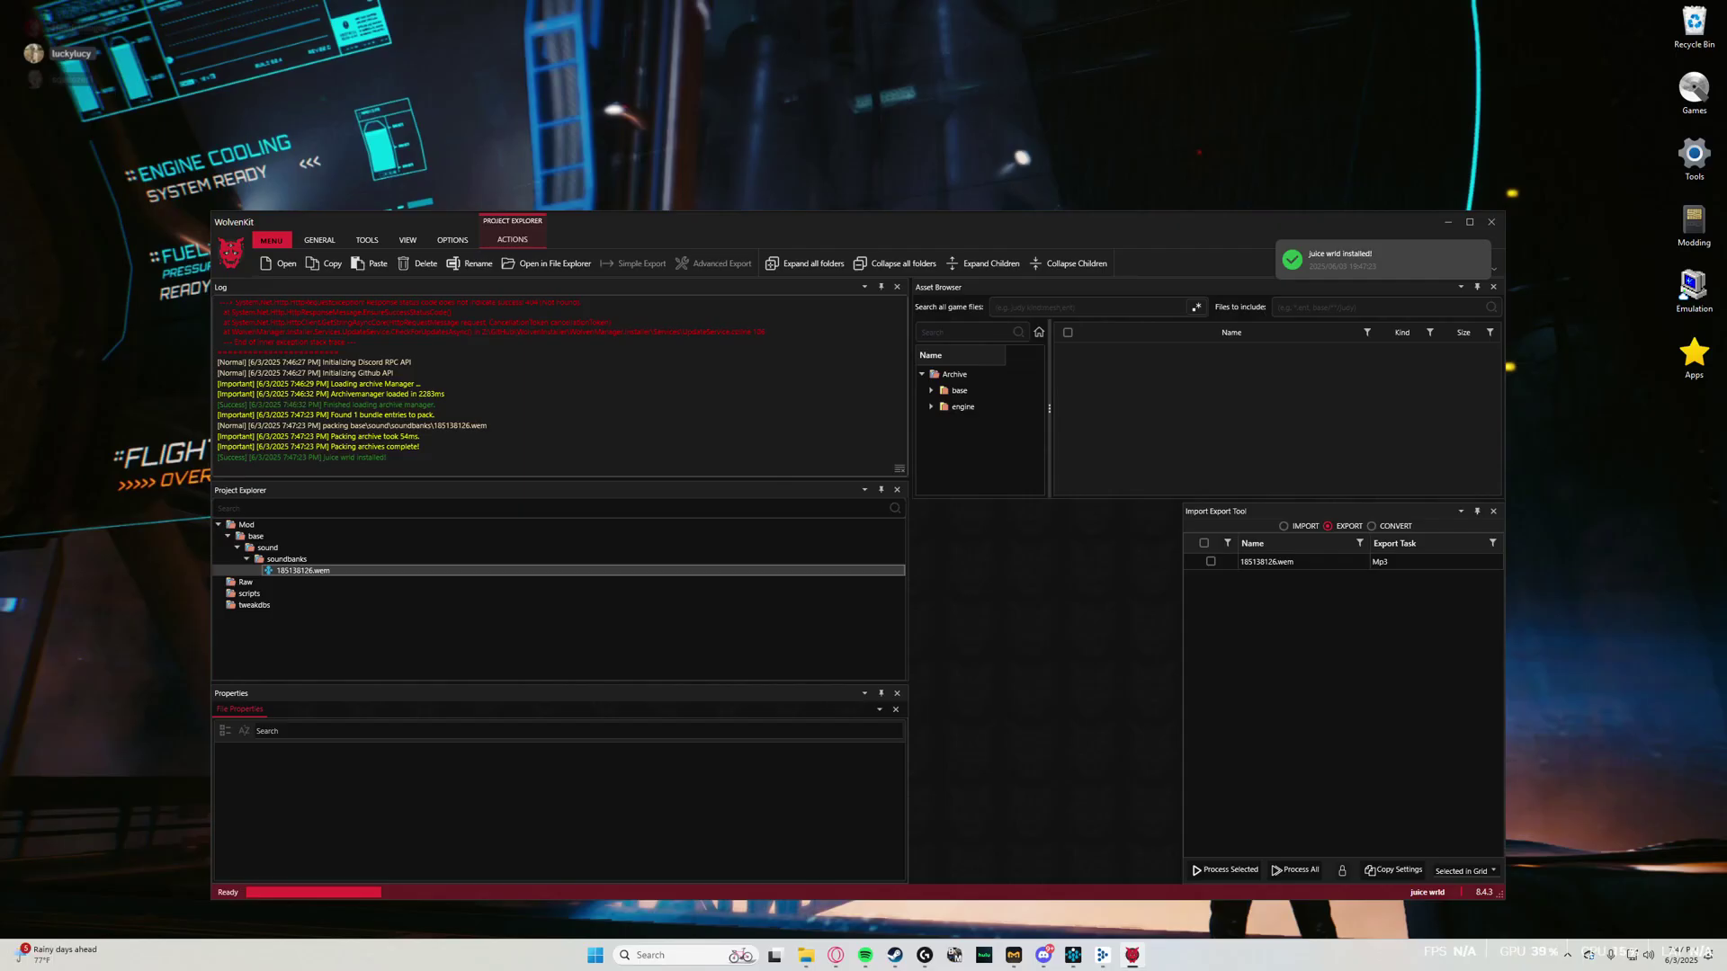
{"action": "key", "text": "super+d"}
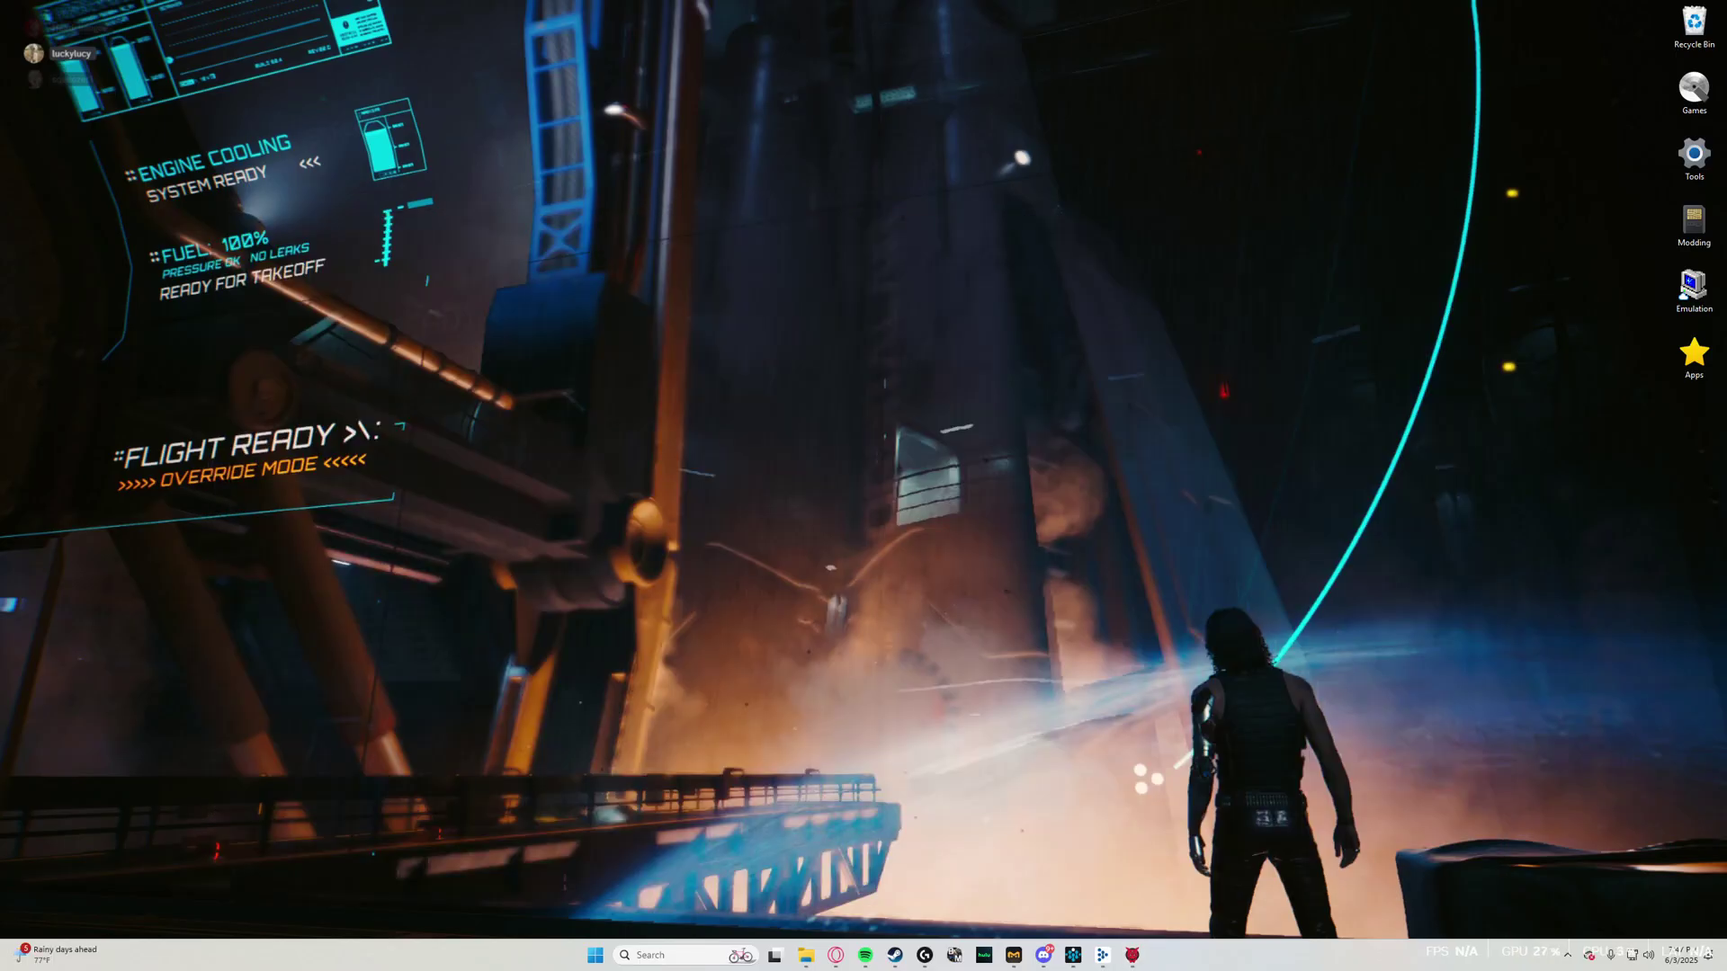